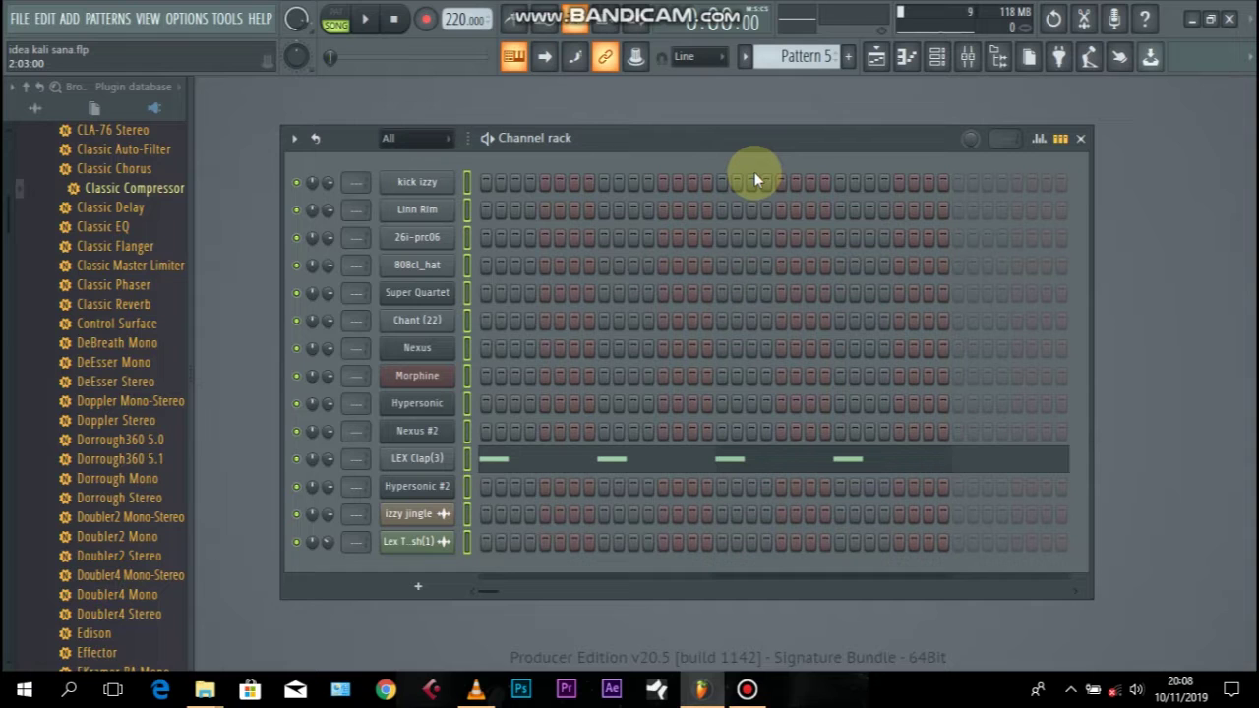
- View the mixer's unassigned insert tracks, close the mixer, and play the unmixed song from the start
left_click(968, 57)
left_click(972, 60)
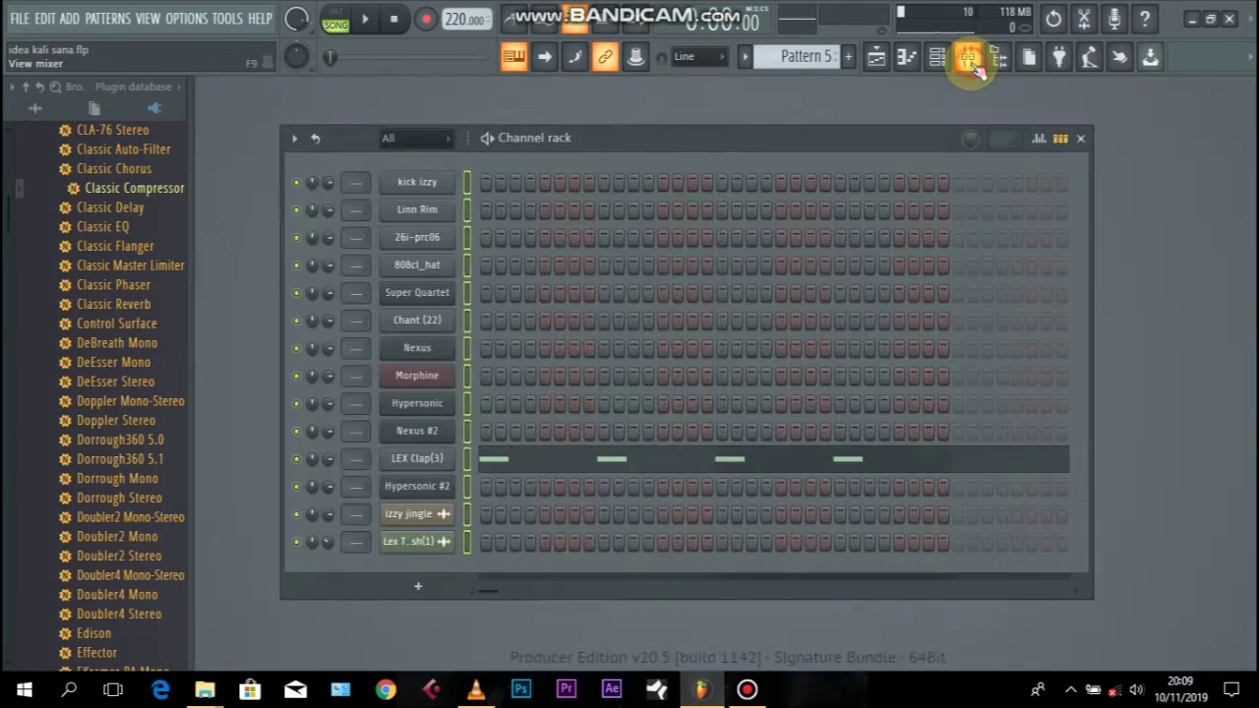
left_click(971, 61)
left_click(252, 239)
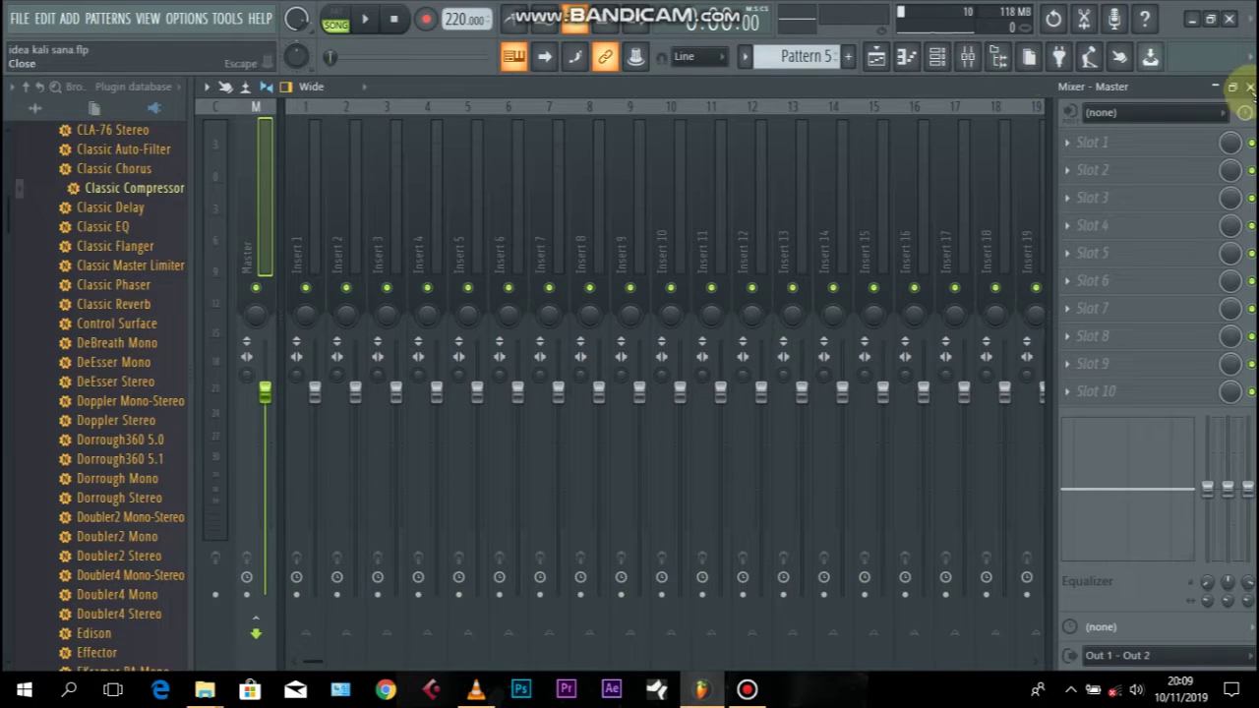
left_click(1249, 88)
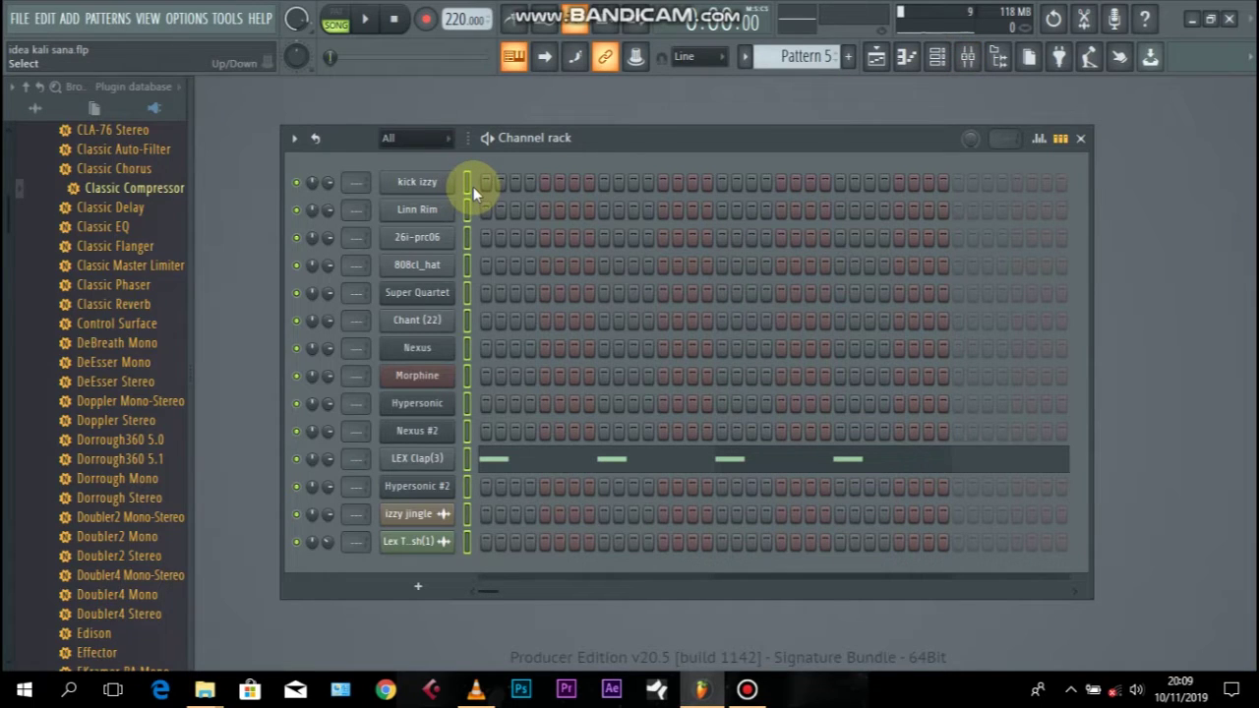
key("space")
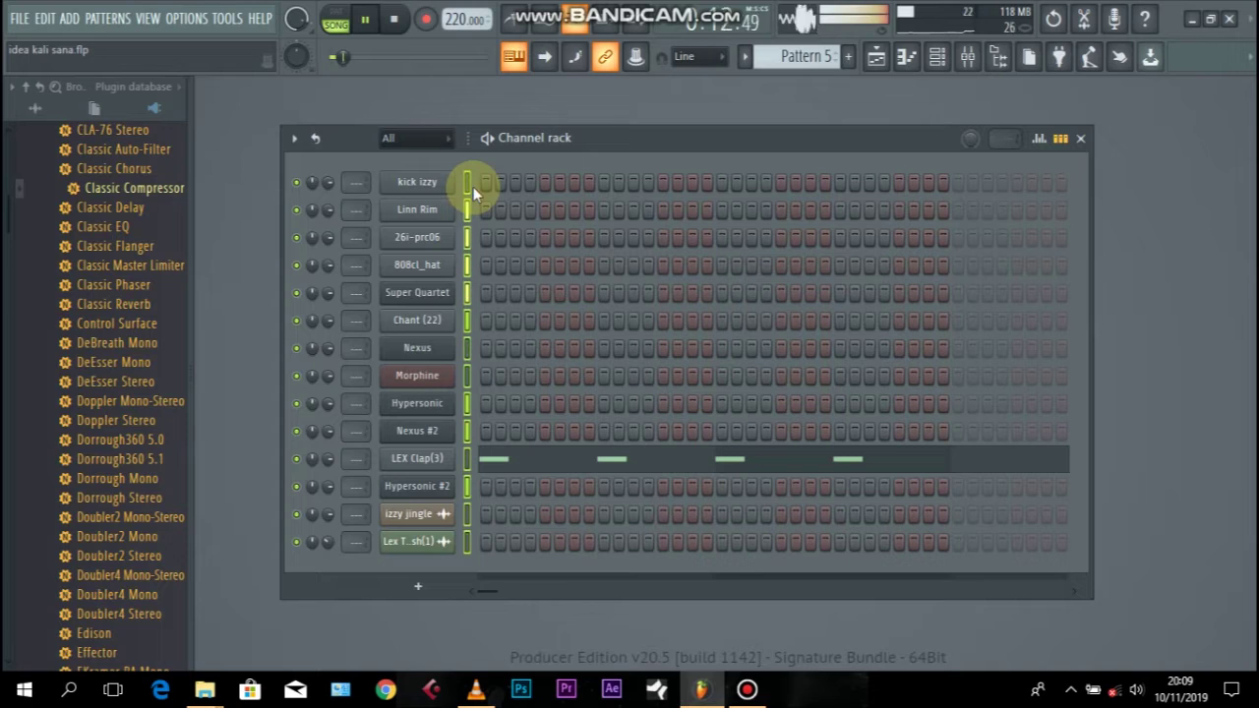
key("space")
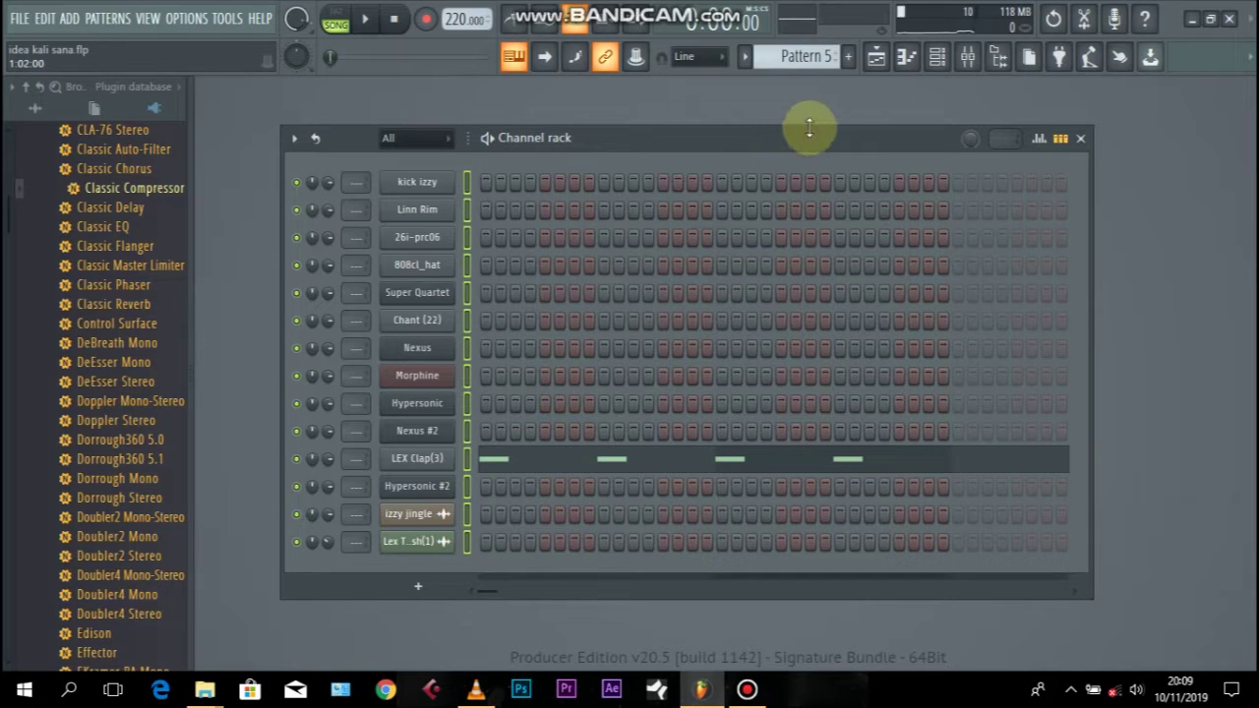
- Select all channels in the channel rack, from kick izzy down to the Lex Trap Crash sample
left_click(468, 179)
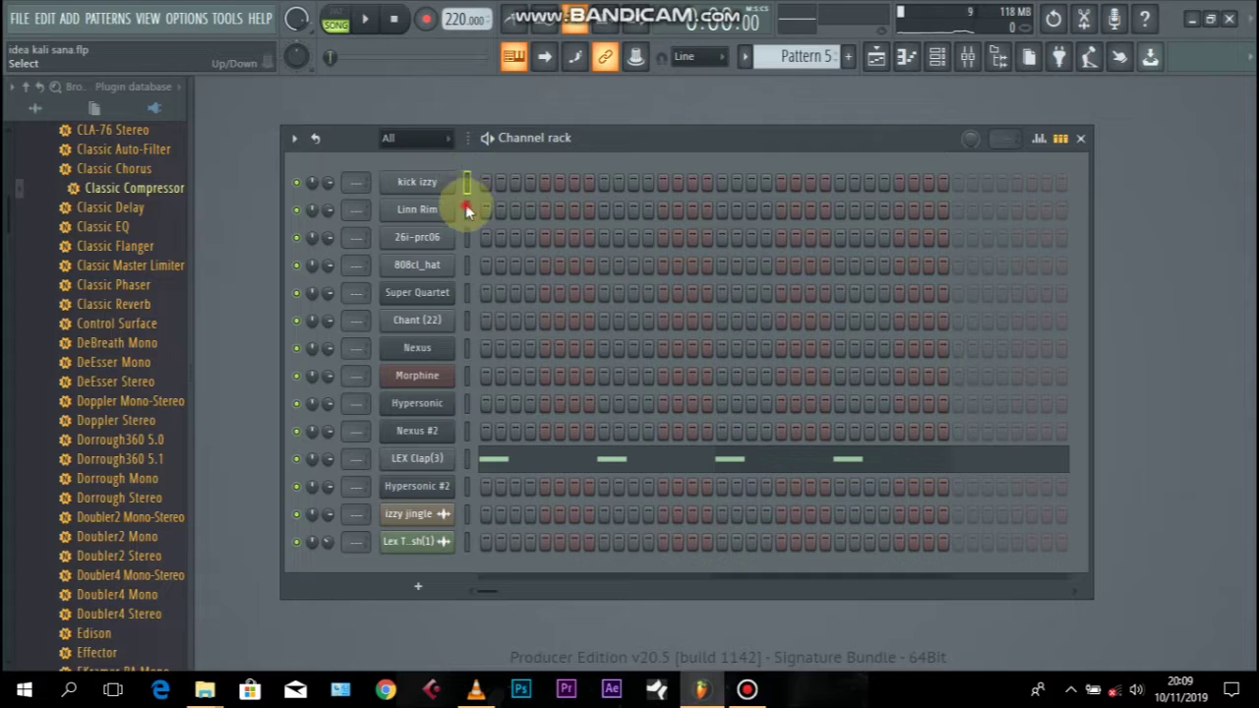
left_click_drag(466, 210, 466, 237)
left_click(468, 375)
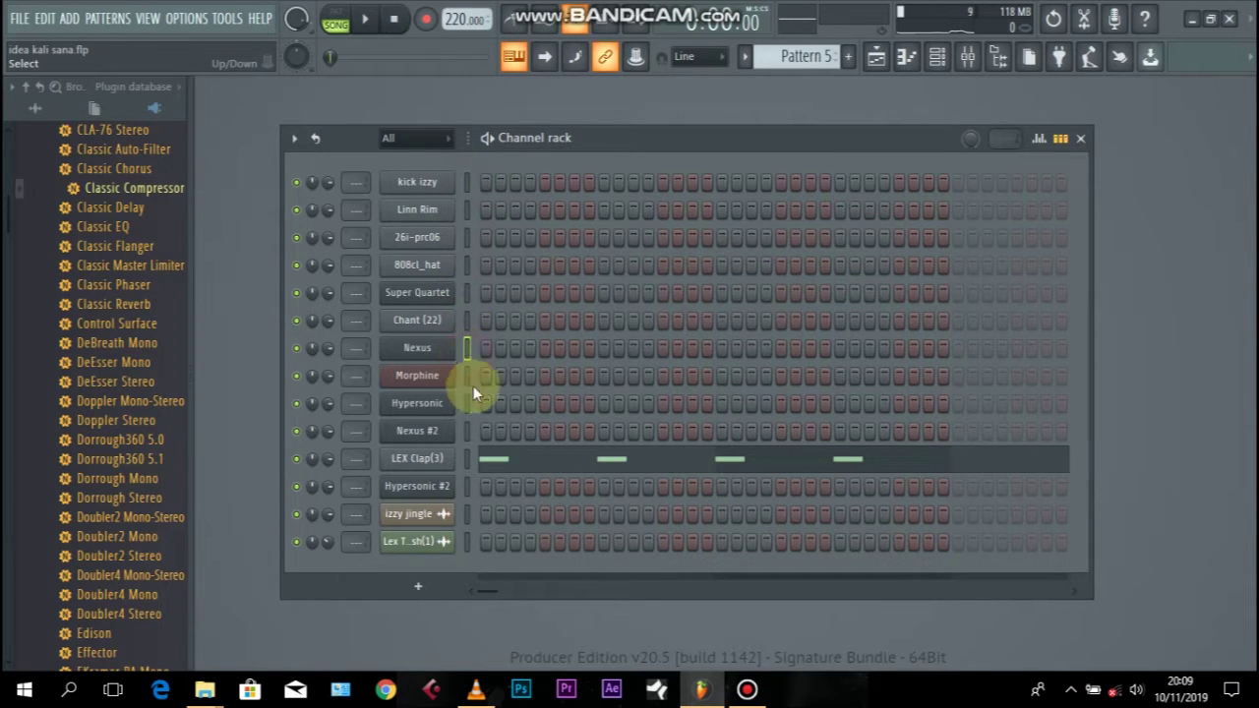
double_click(468, 182)
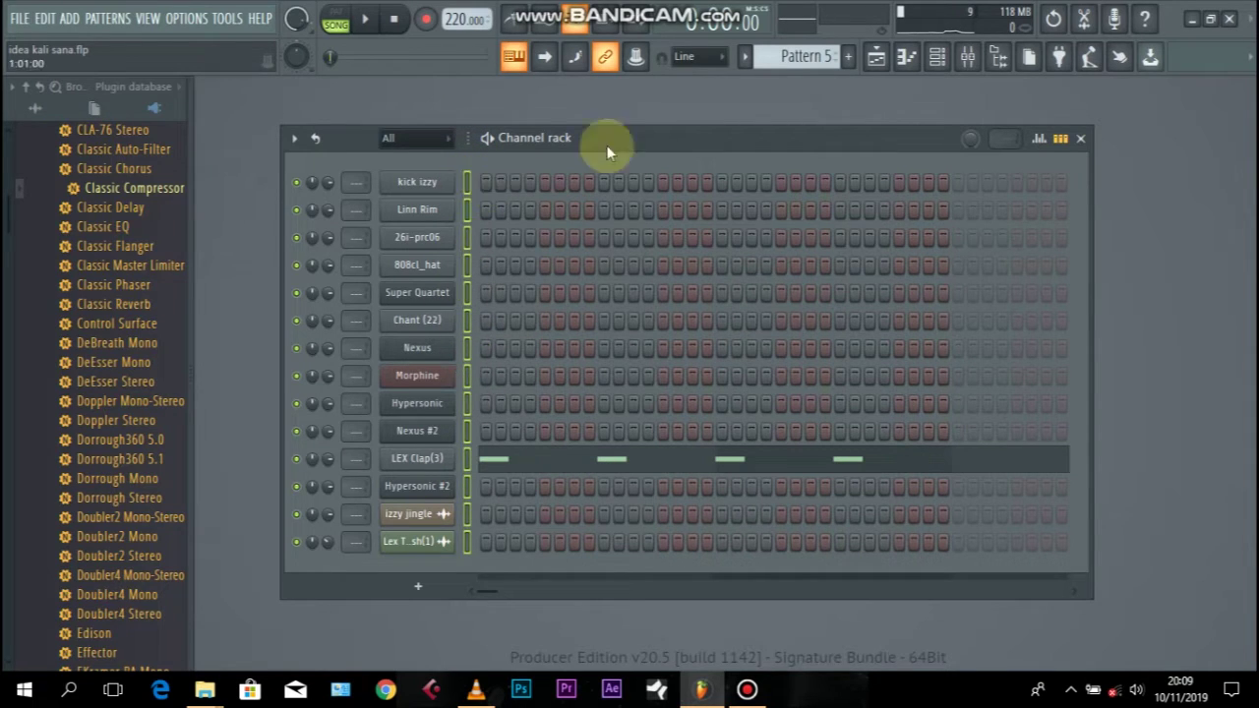
- Route the selected channels to consecutive mixer tracks starting at Insert 1, and check the track assignments in the channel rack
left_click(972, 59)
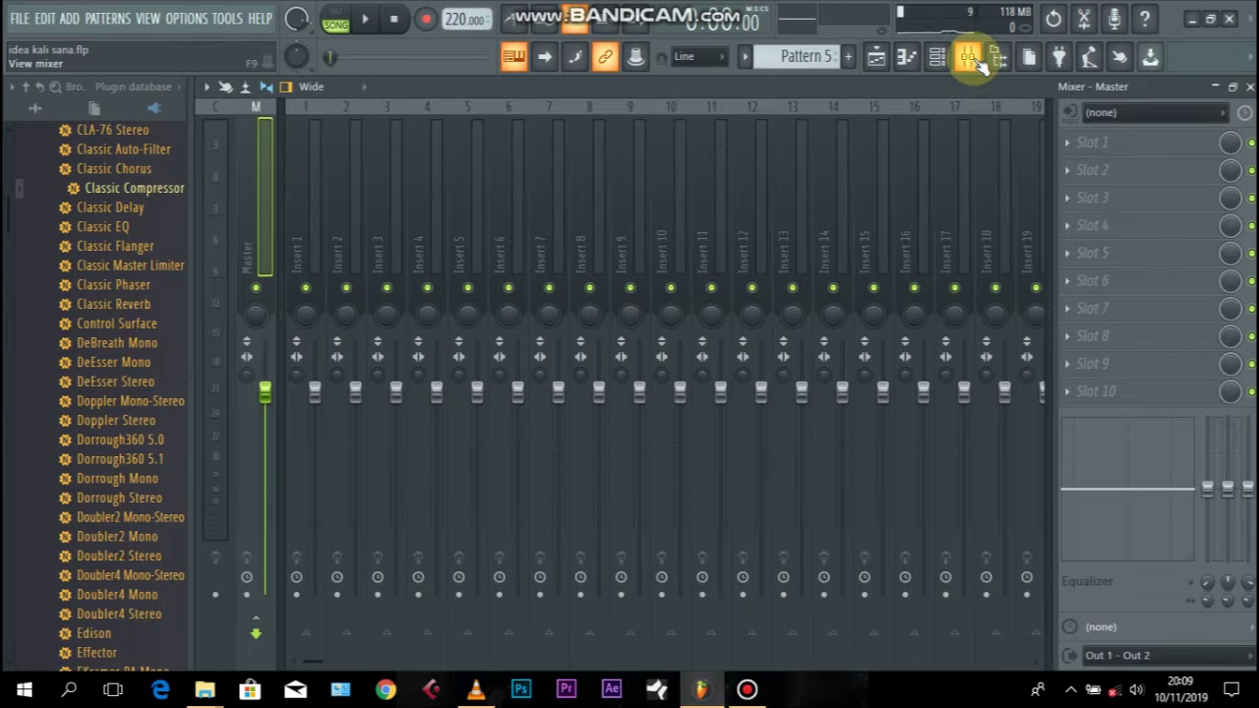
left_click(298, 246)
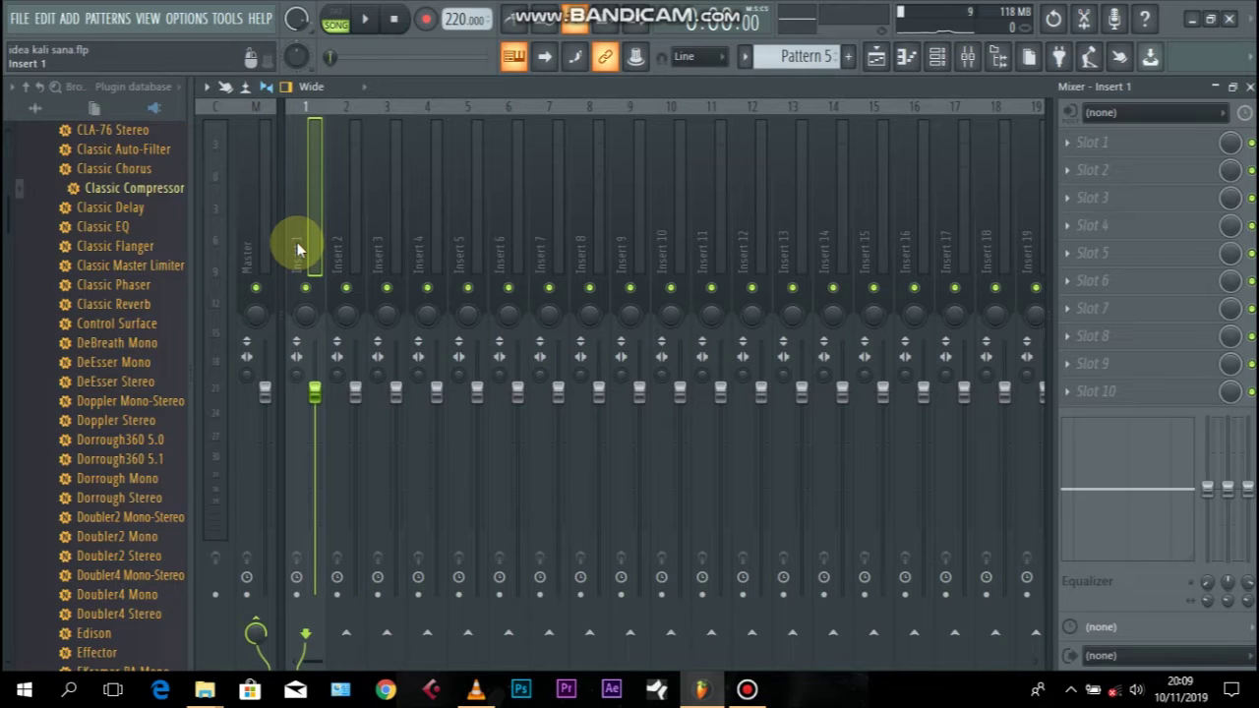
key("ctrl+l")
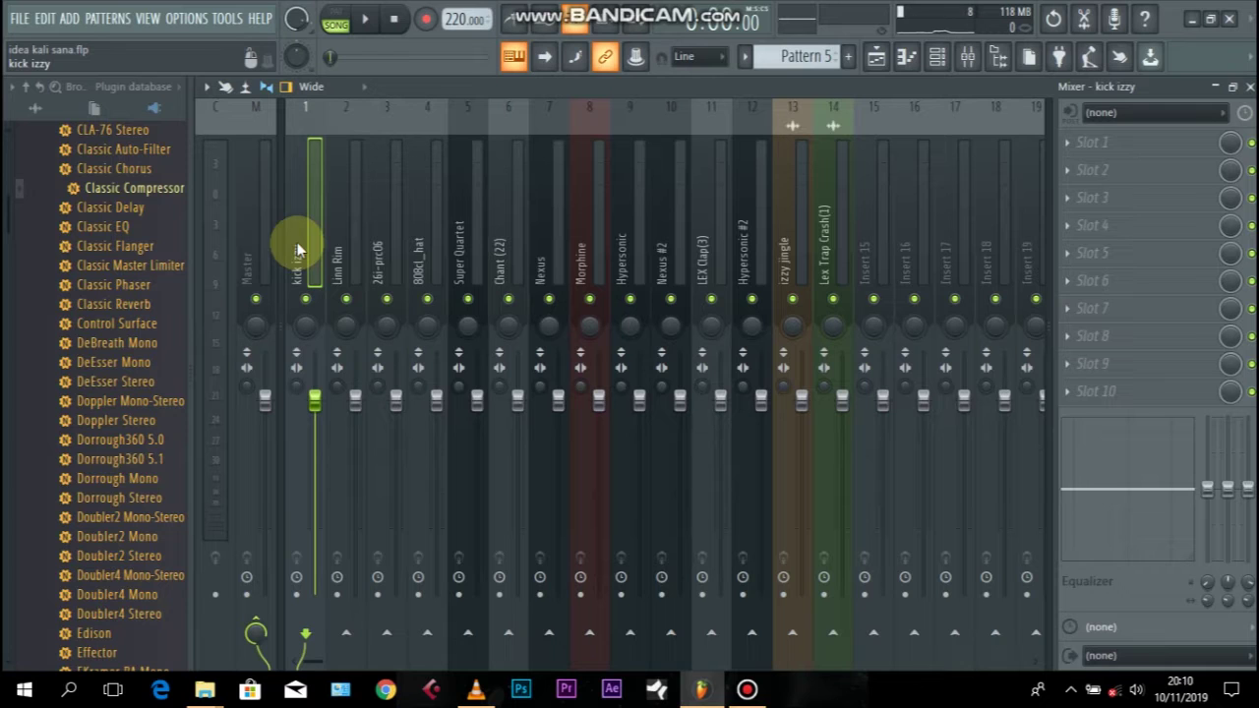
left_click(937, 57)
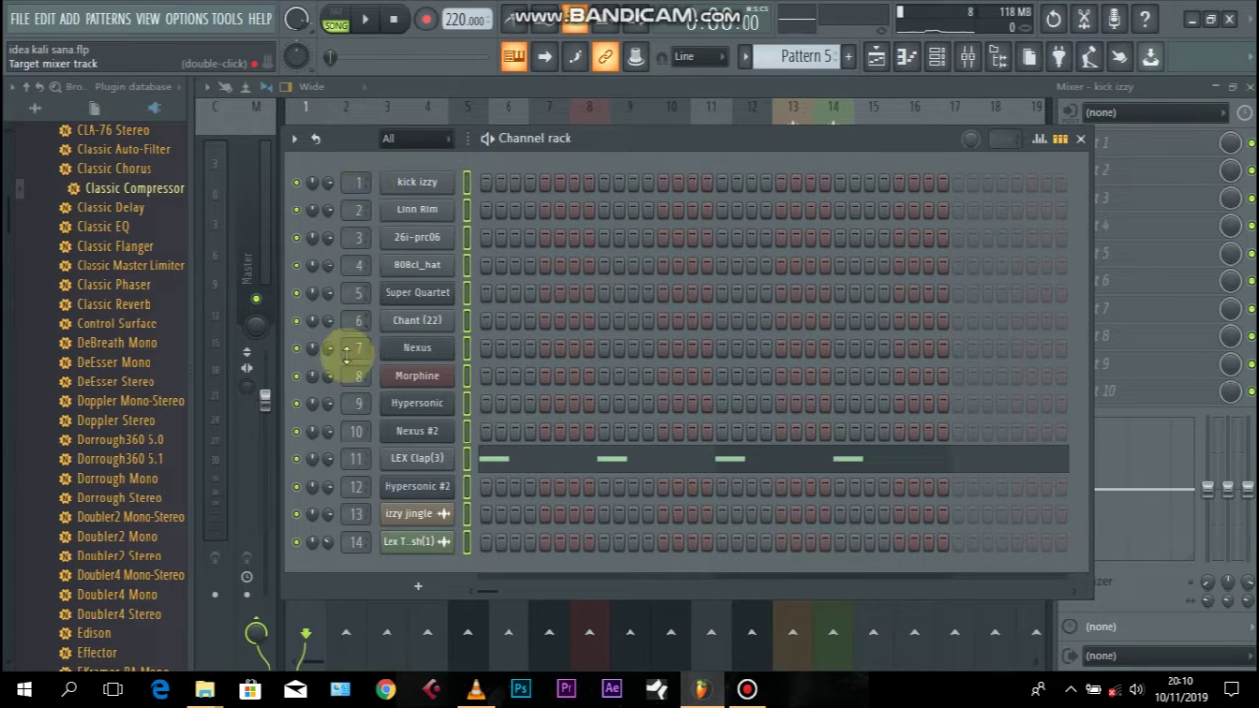
left_click(414, 84)
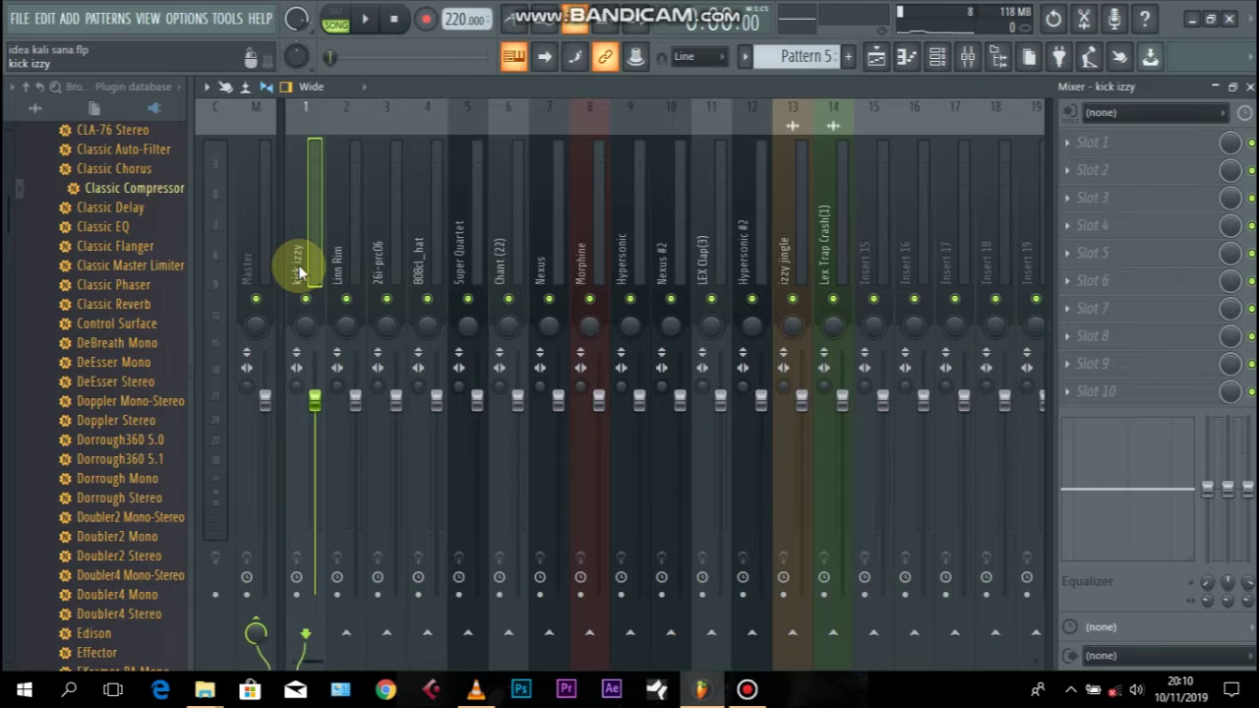
- Try the master track's stereo separation at 100% merged, reset it, and play the song briefly
left_click(248, 389)
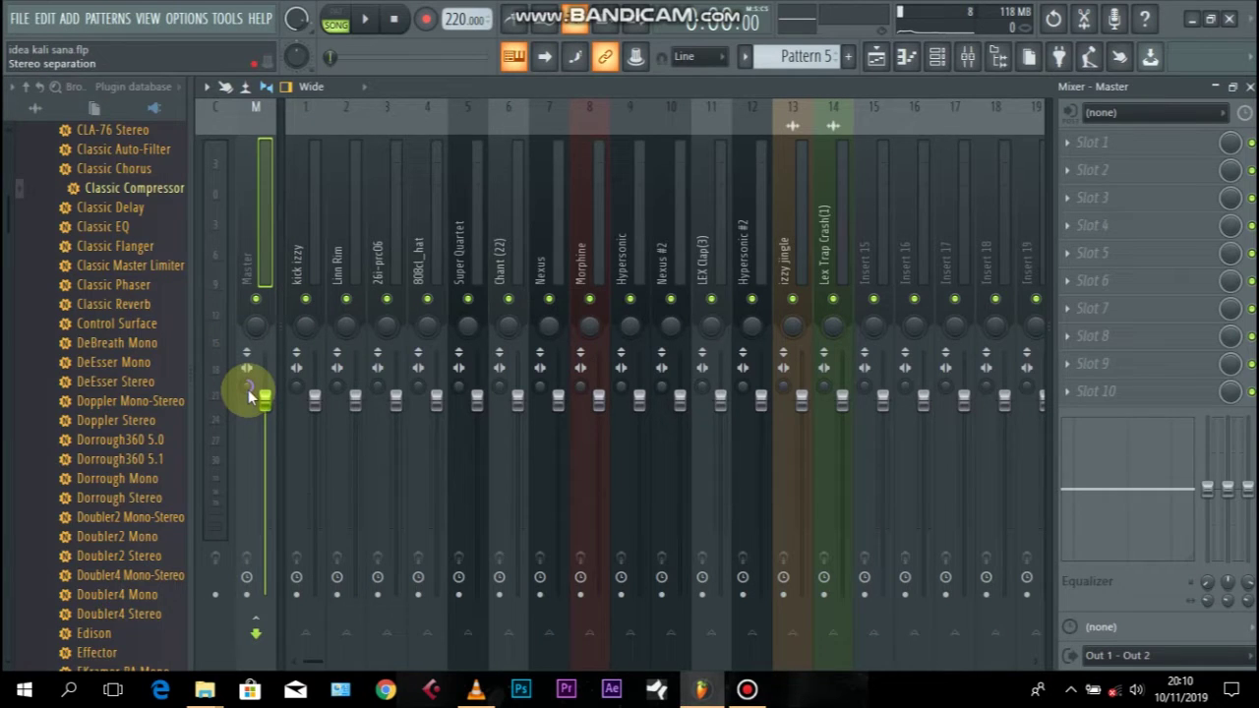
left_click(249, 390)
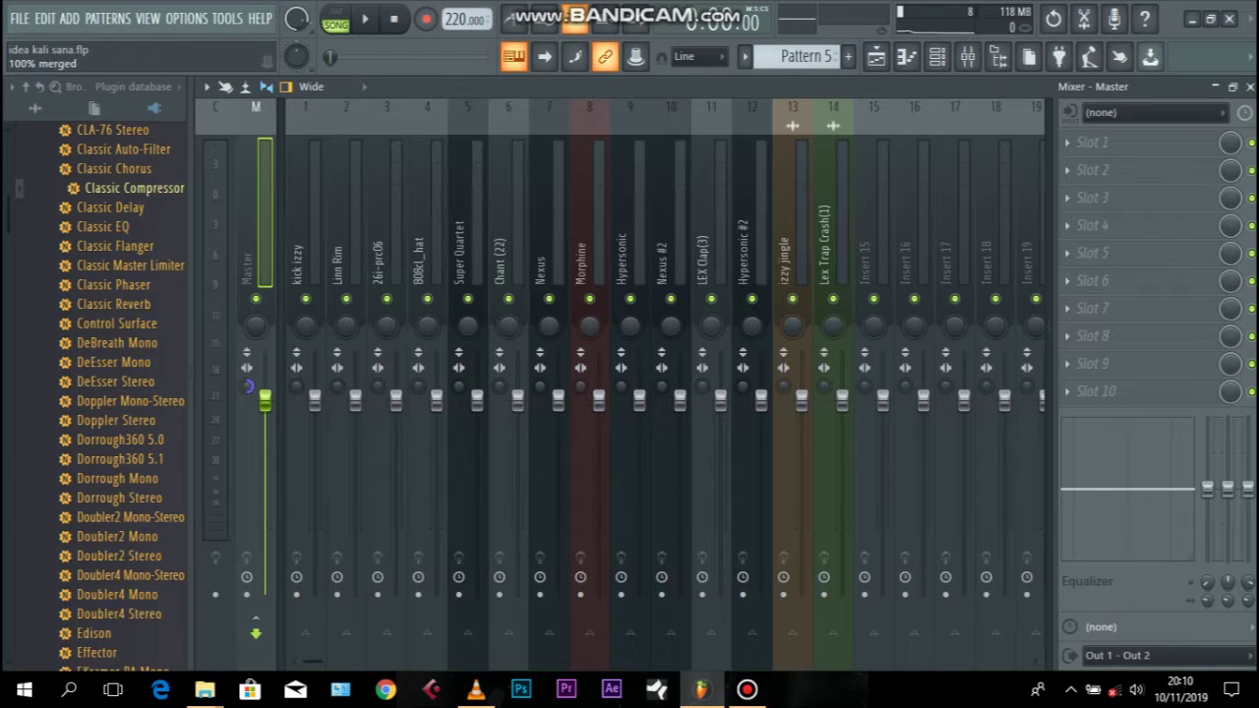
right_click(248, 390)
left_click(276, 398)
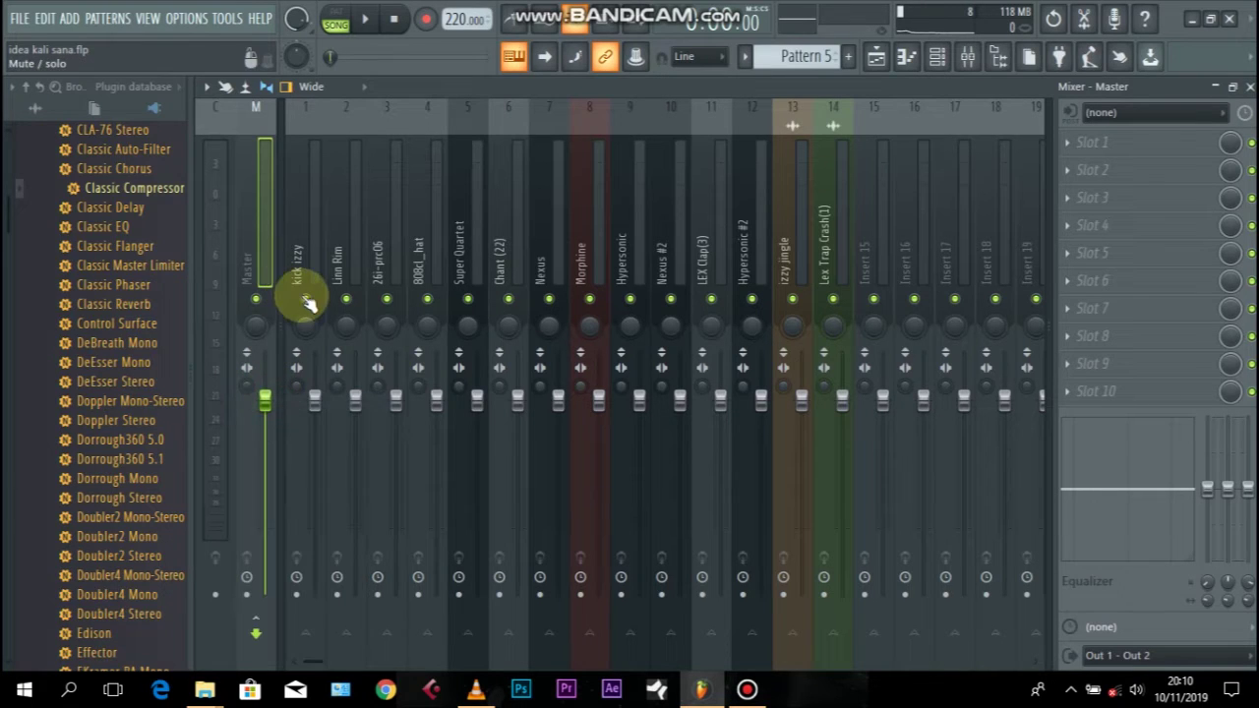
key("space")
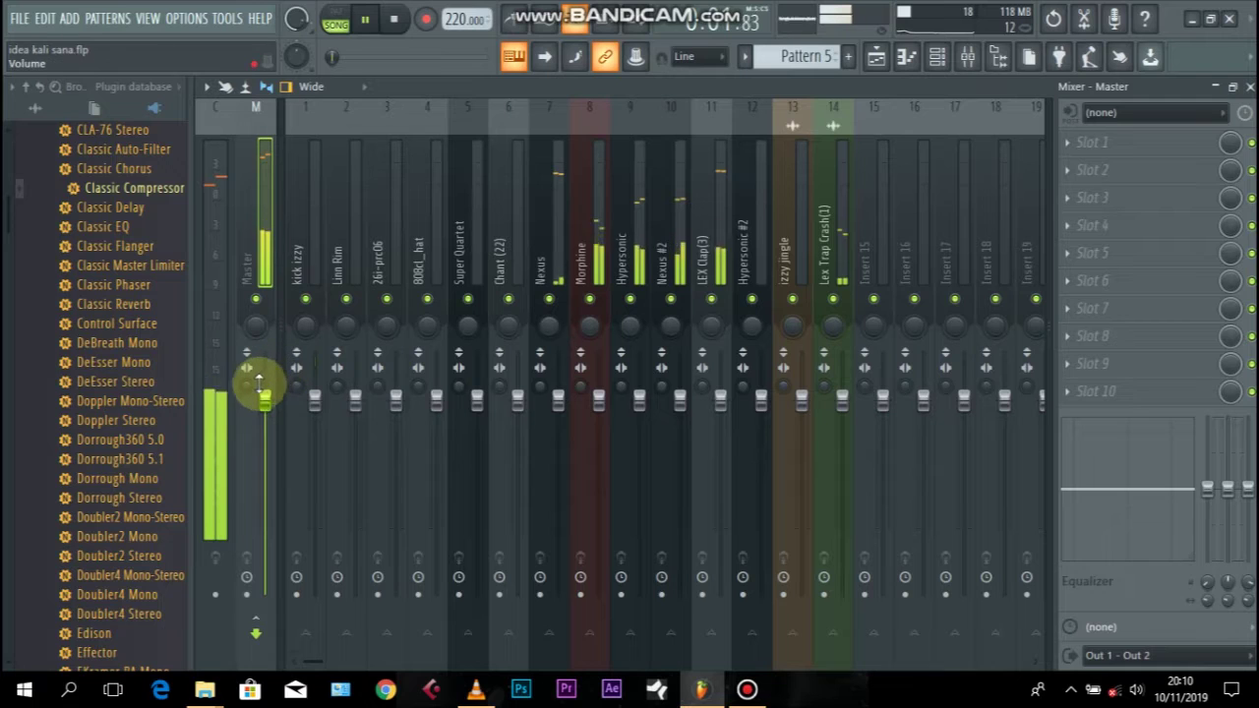
key("space")
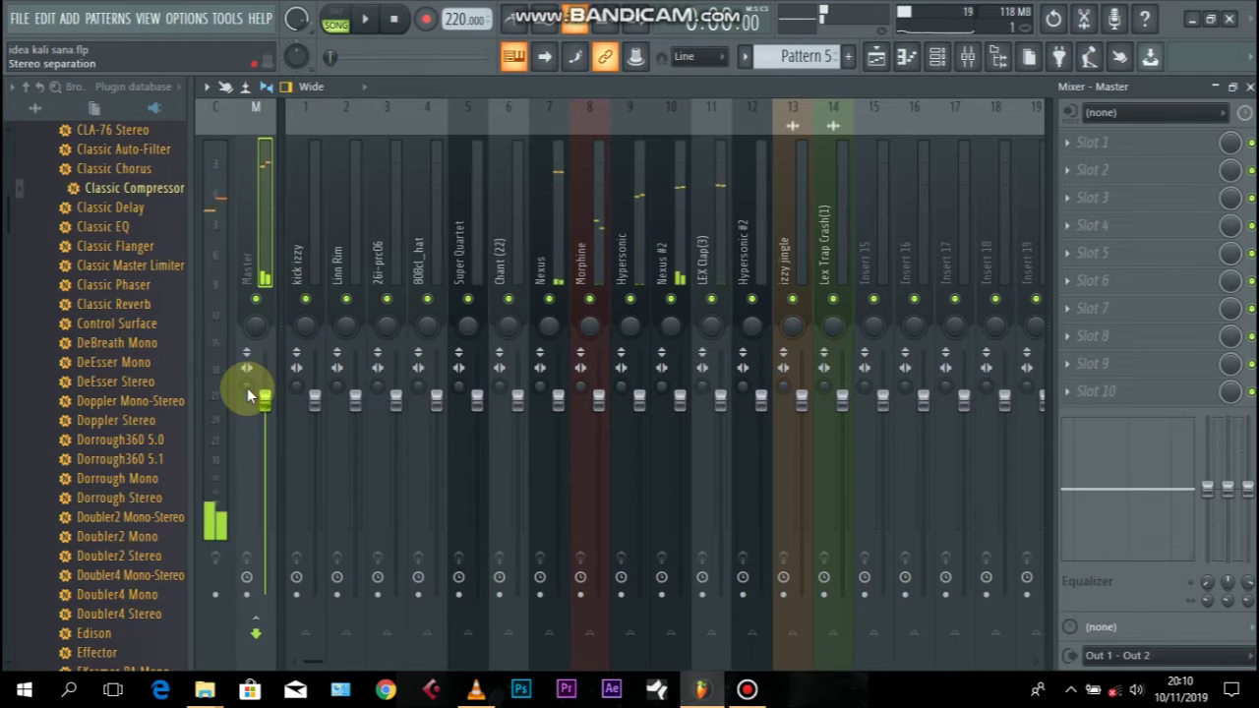
- Move the song position to about bar 25 in the playlist and return to the mixer
left_click(878, 57)
left_click_drag(499, 106, 874, 121)
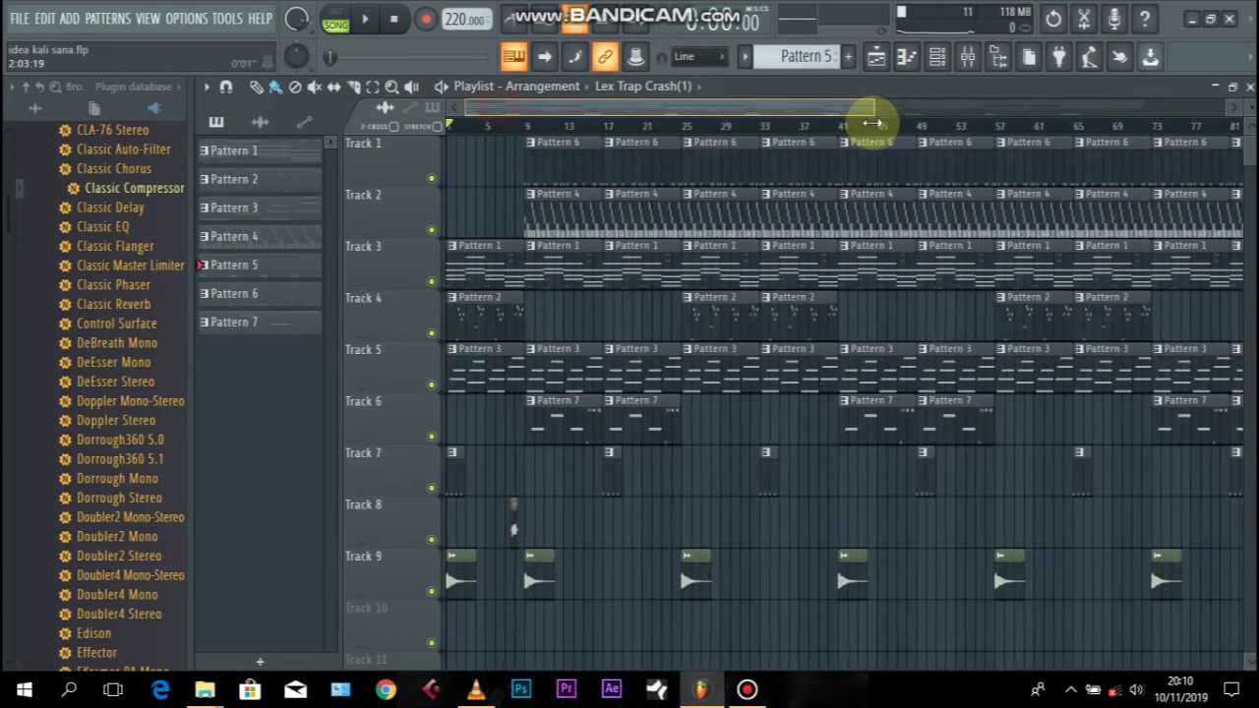
left_click(528, 130)
left_click_drag(528, 130, 694, 124)
left_click(880, 59)
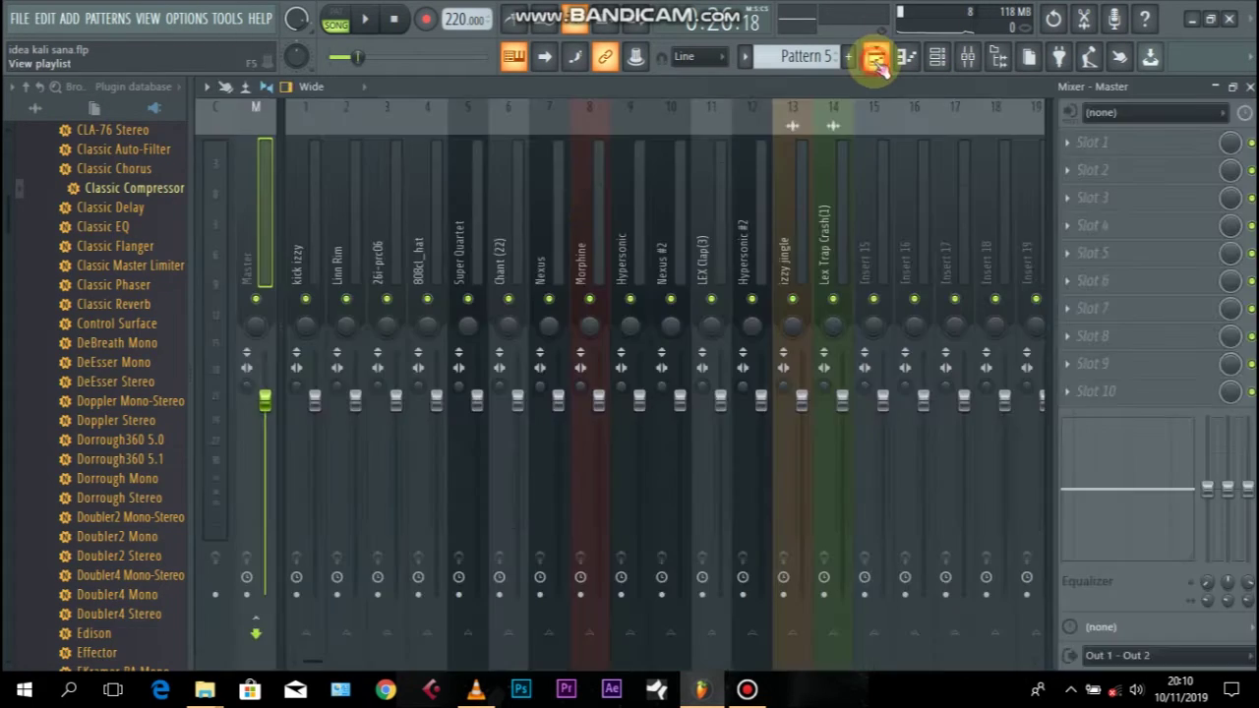
- Listen to the section from the new position and set the master track's stereo separation to 100% merged
key("space")
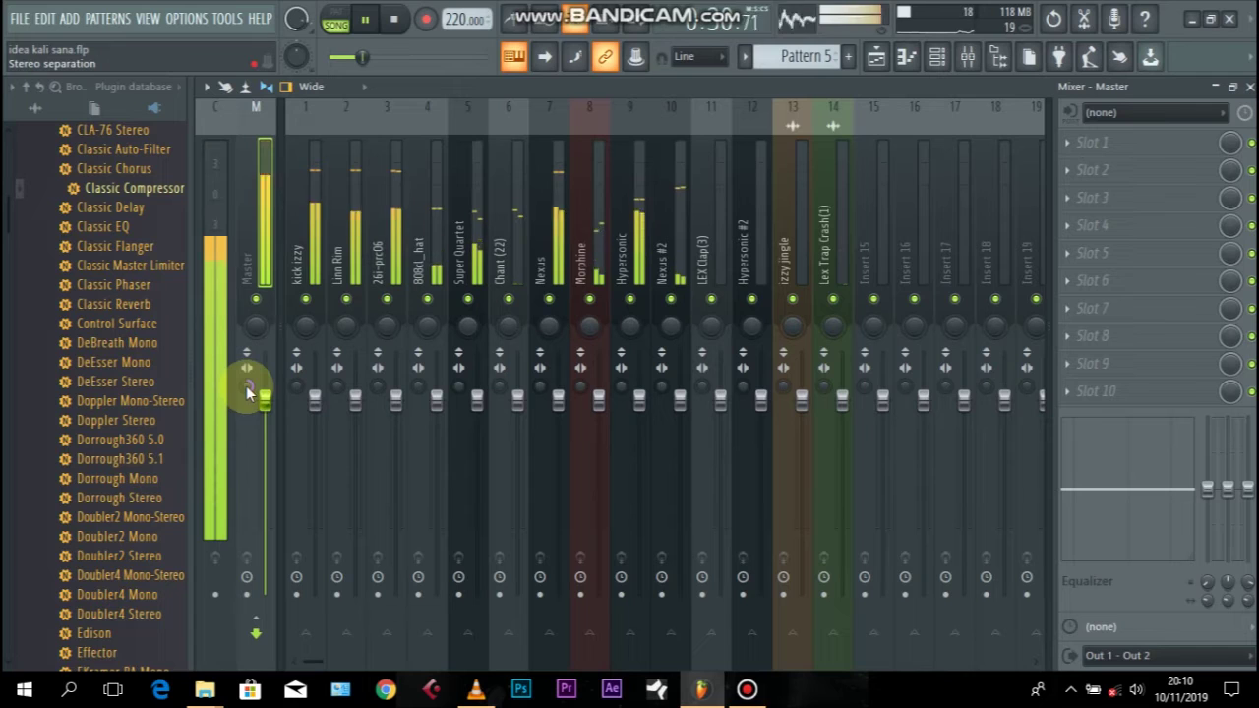
key("space")
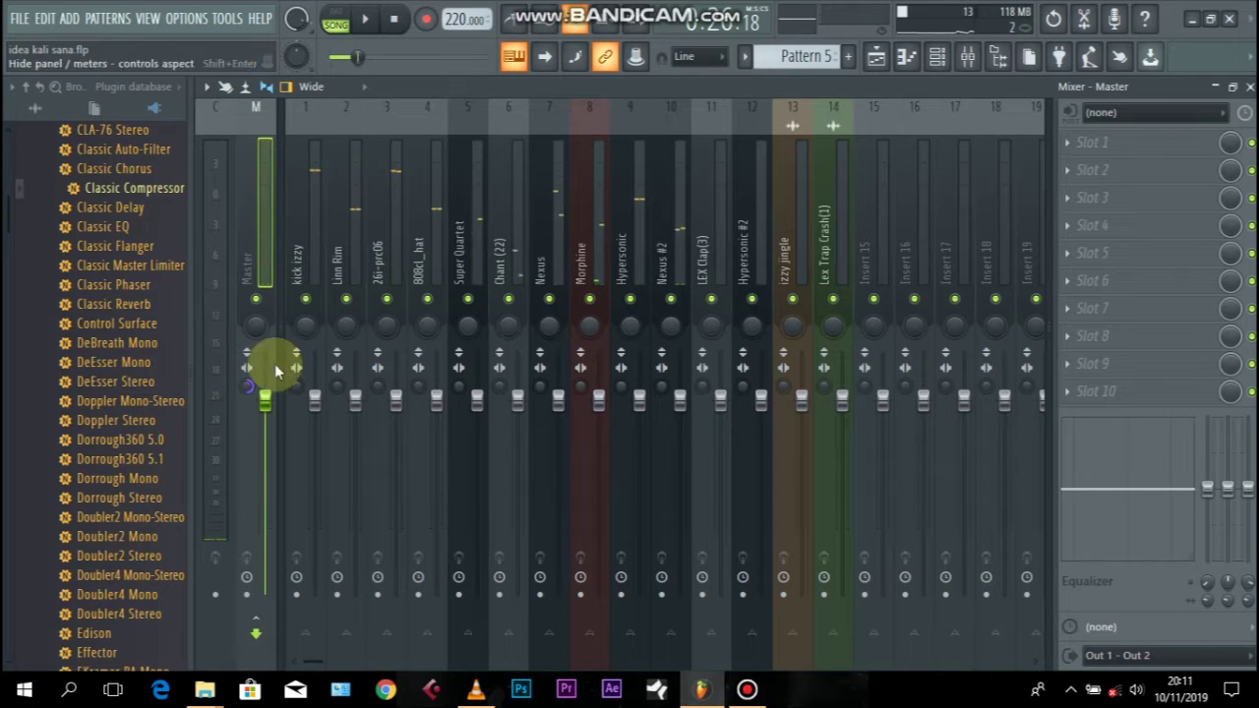
left_click_drag(245, 390, 246, 398)
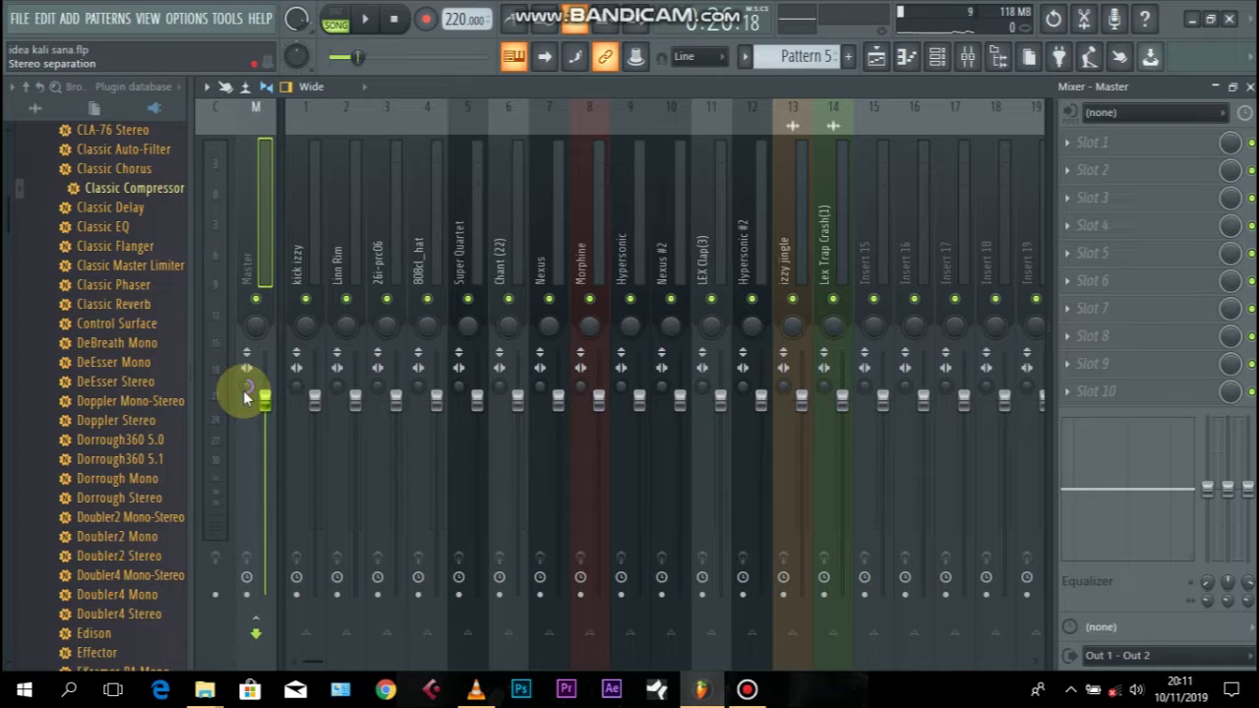
- Solo the kick izzy mixer track and lower its volume slightly while the song plays
left_click(306, 263)
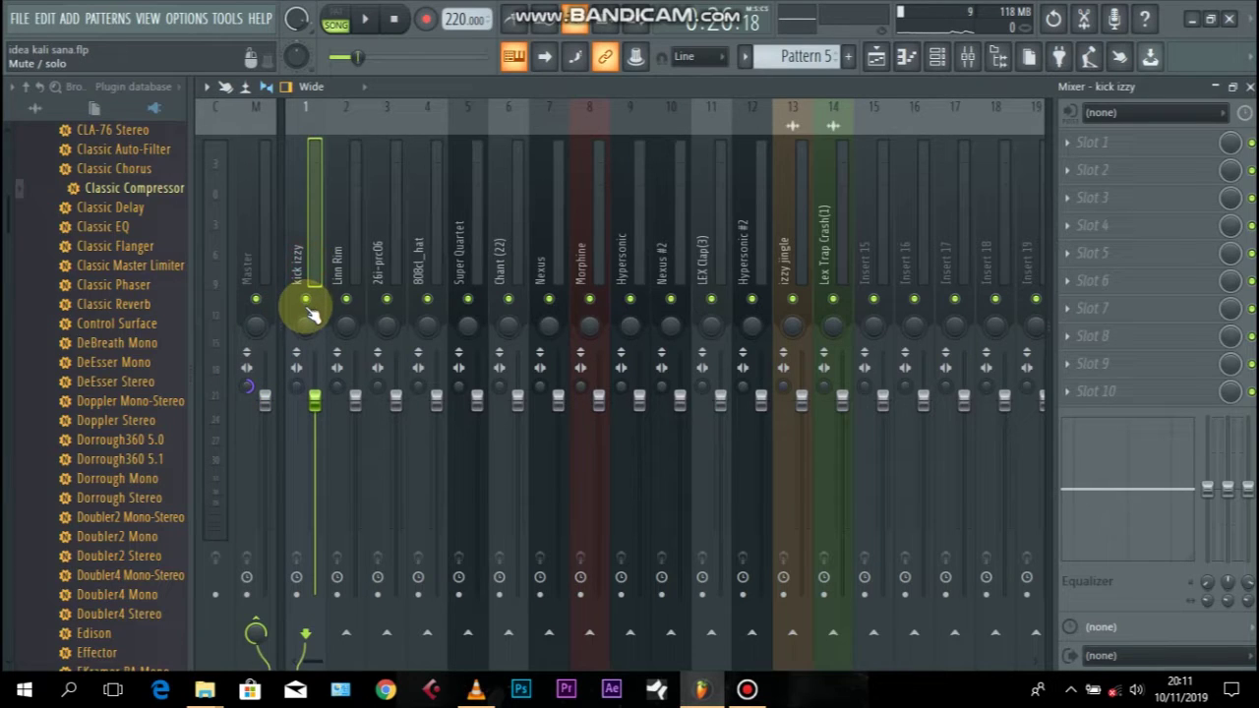
right_click(307, 302)
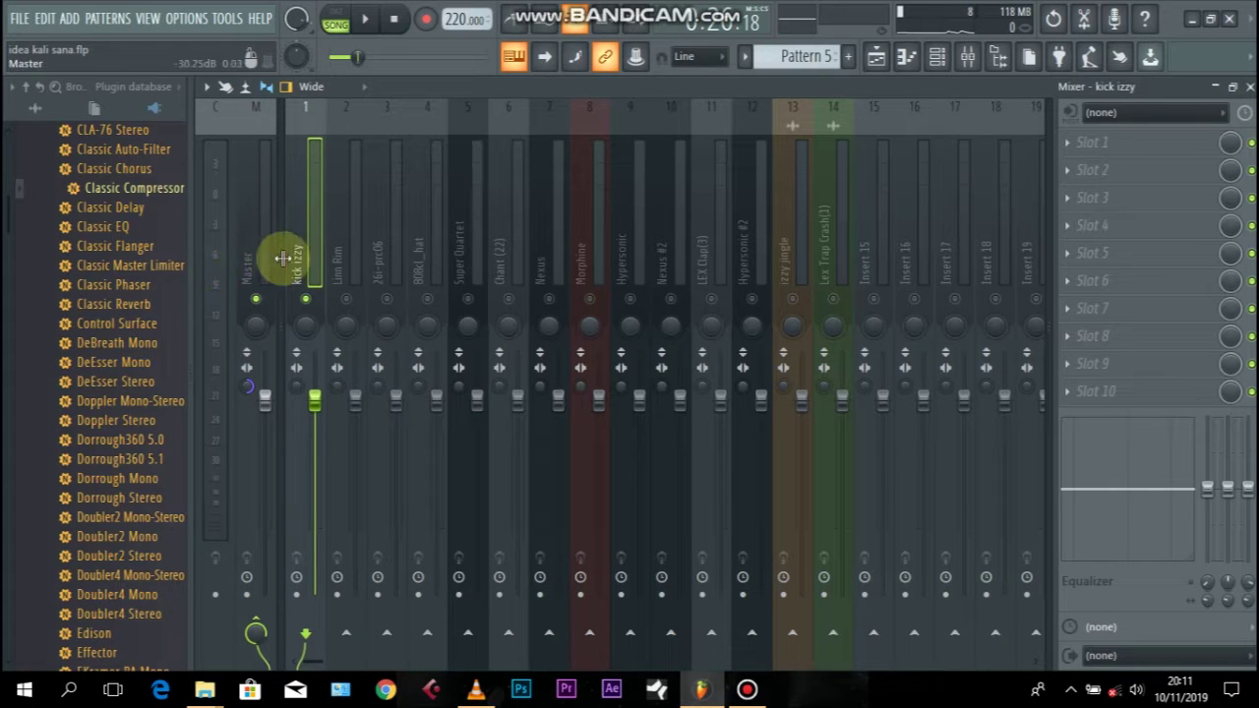
key("space")
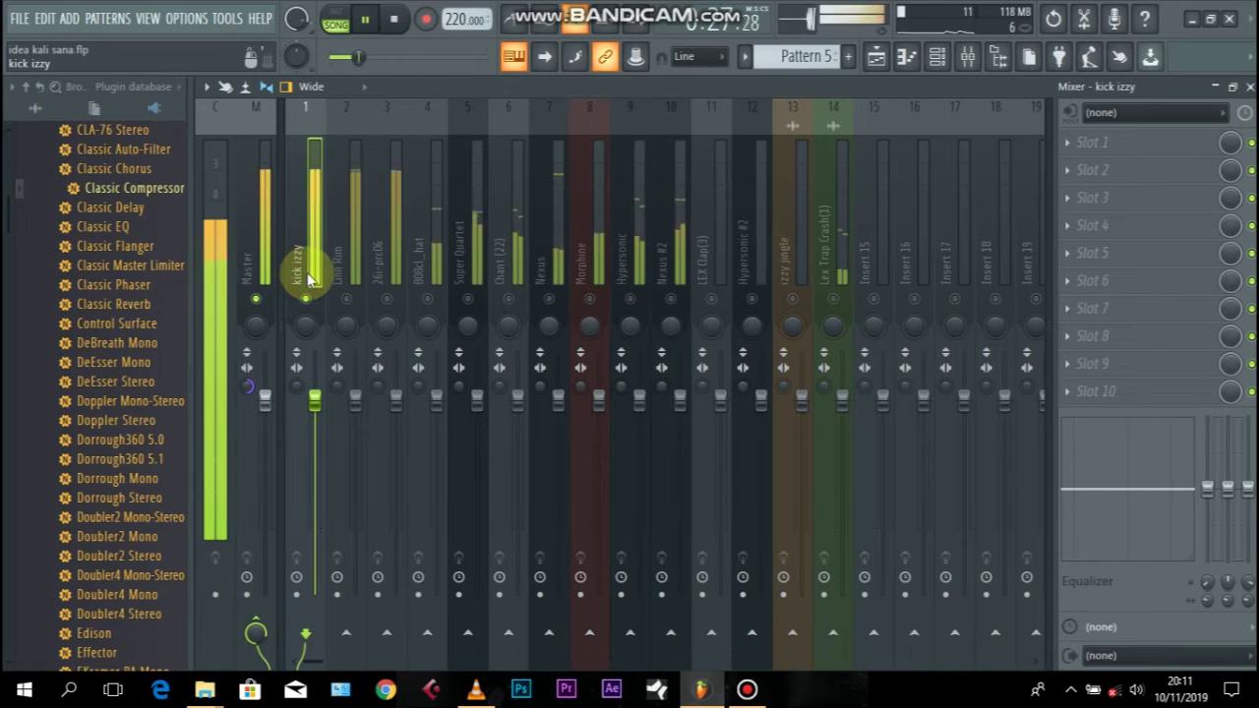
left_click_drag(315, 398, 316, 431)
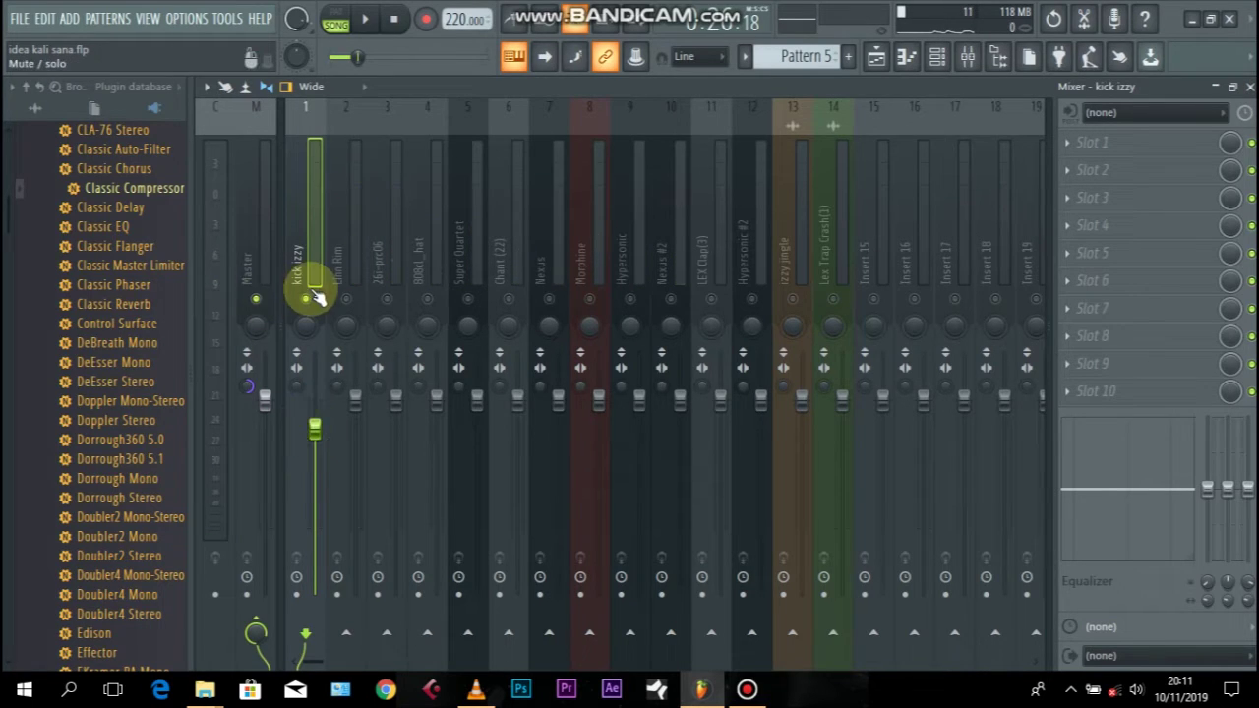
- Resume playback, unmute the Linn Rim track alongside the kick, and lower its volume to 75% (-6.0 dB)
key("space")
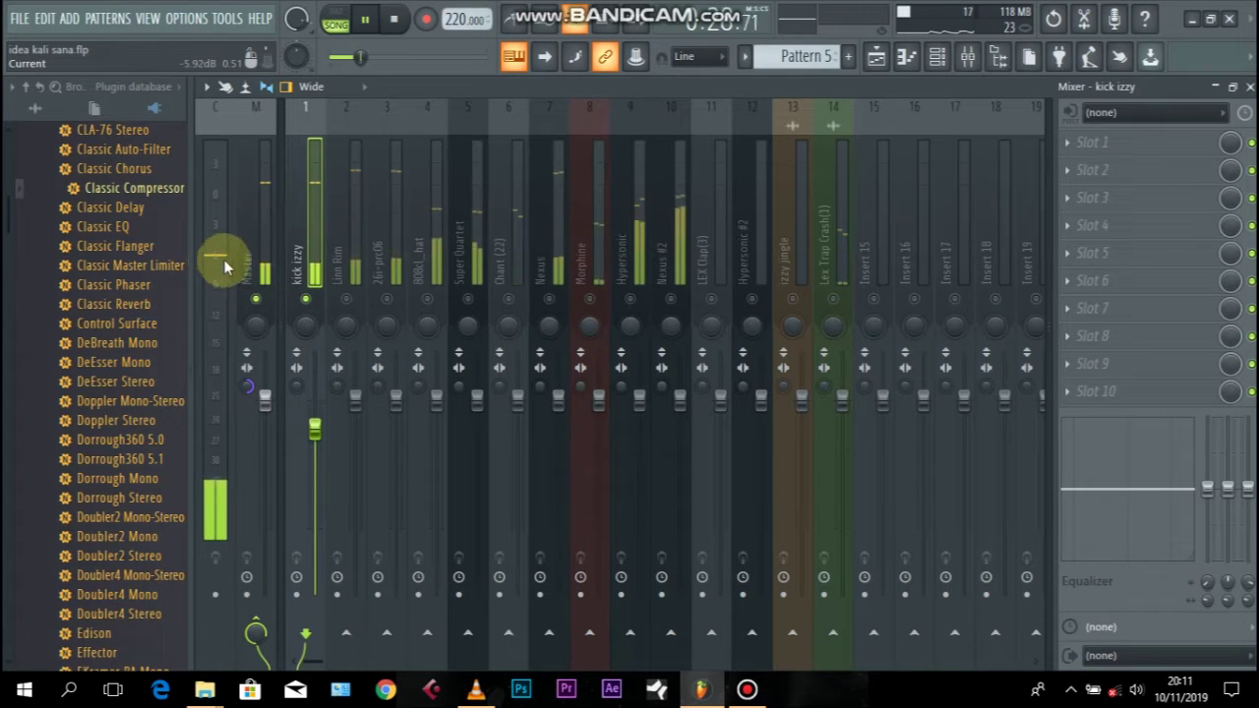
left_click(345, 299)
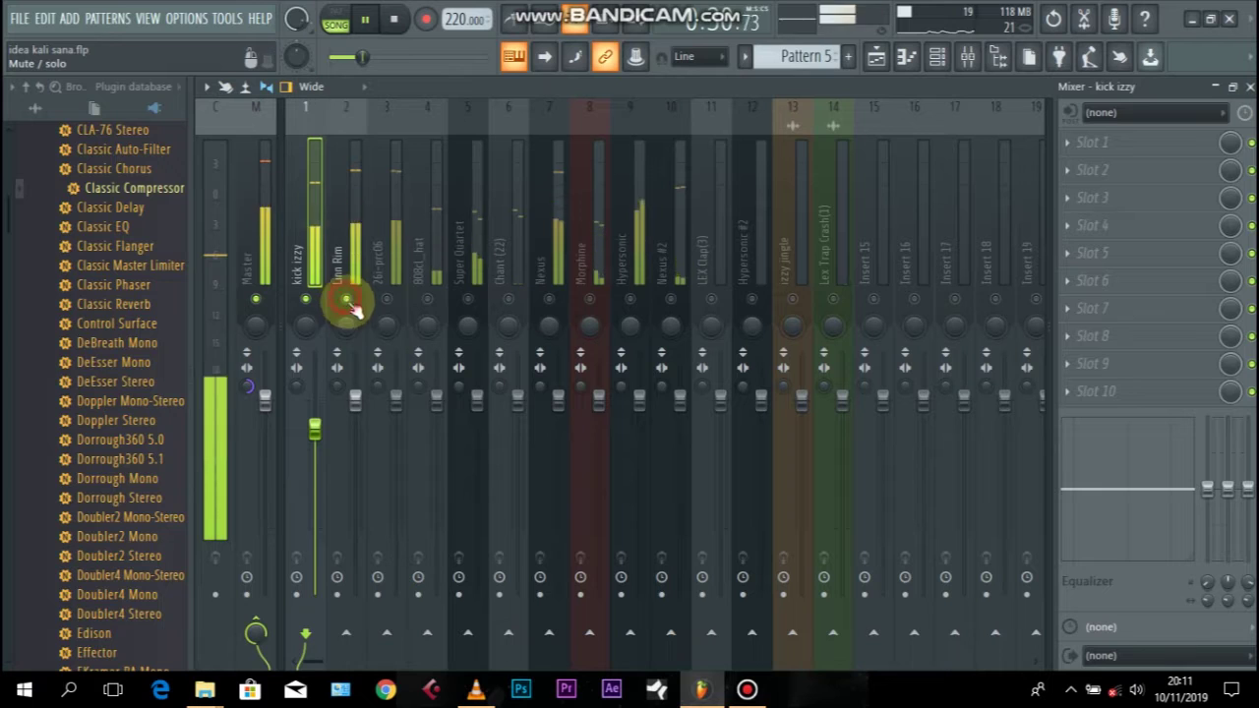
left_click_drag(356, 404, 358, 450)
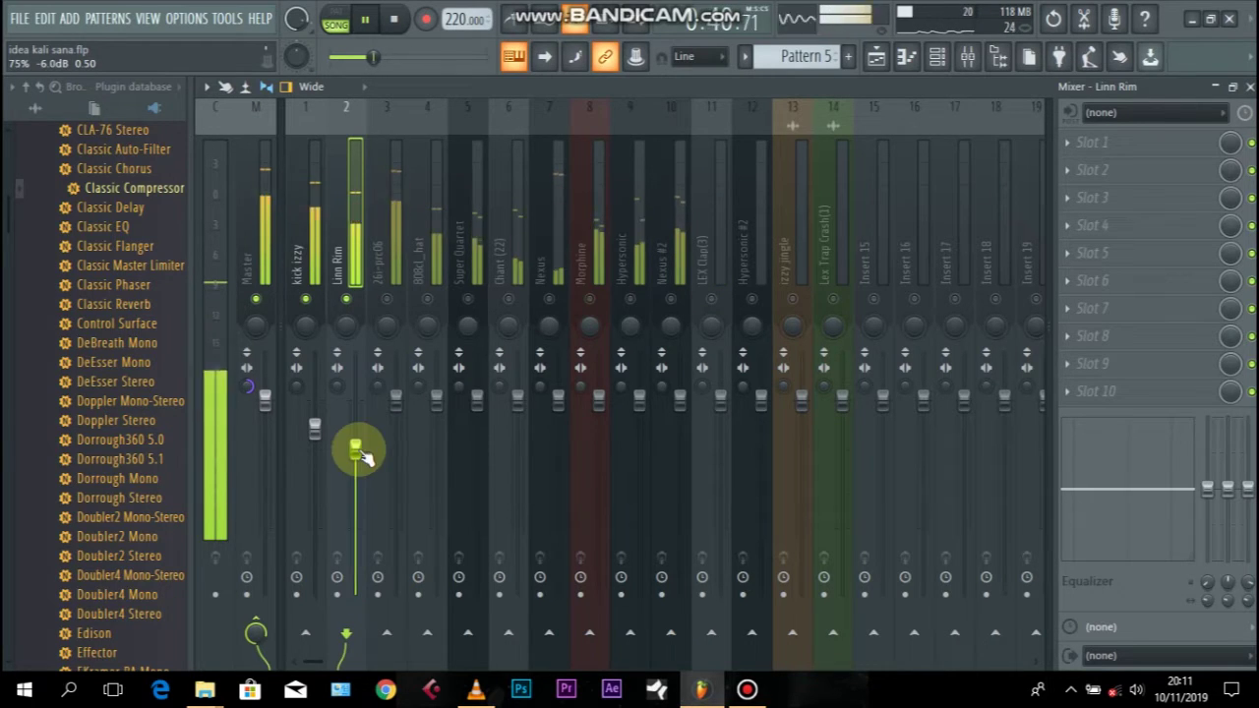
- Unmute the 26i-prc06 and 808cl_hat tracks and lower their volumes well below the kick, with 26i-prc06 the lowest
left_click(386, 299)
left_click_drag(396, 399, 398, 538)
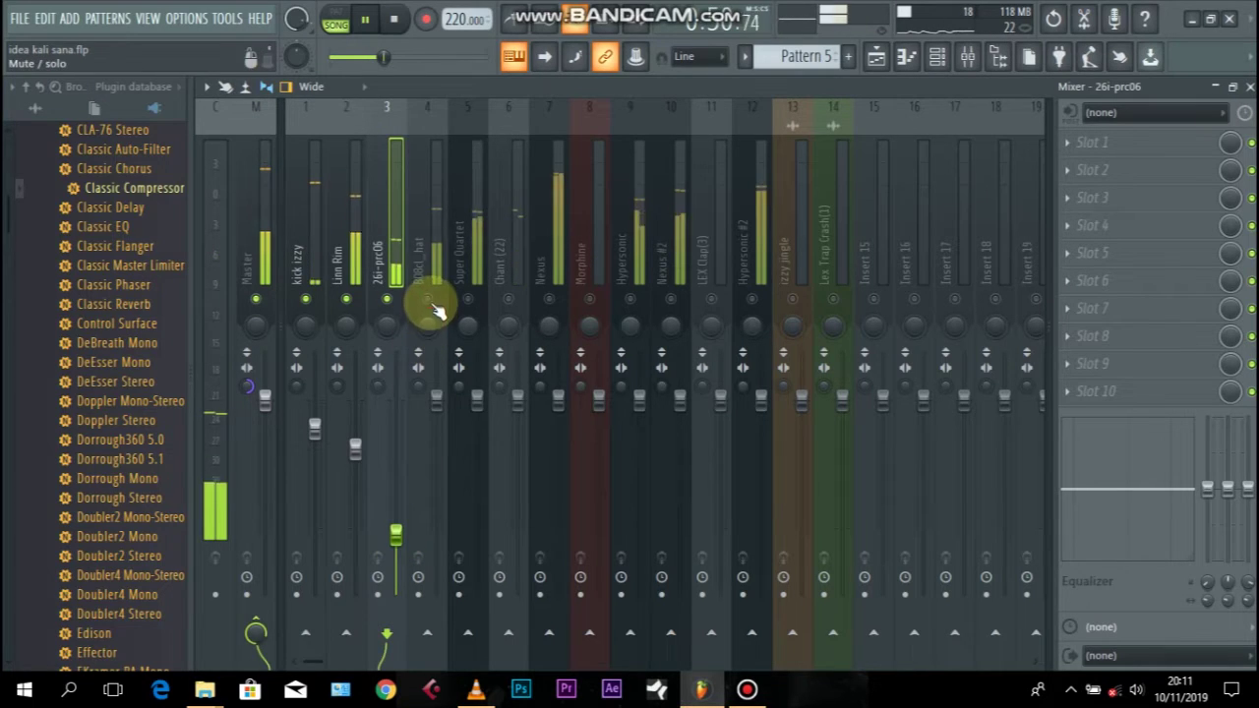
left_click_drag(440, 408, 435, 511)
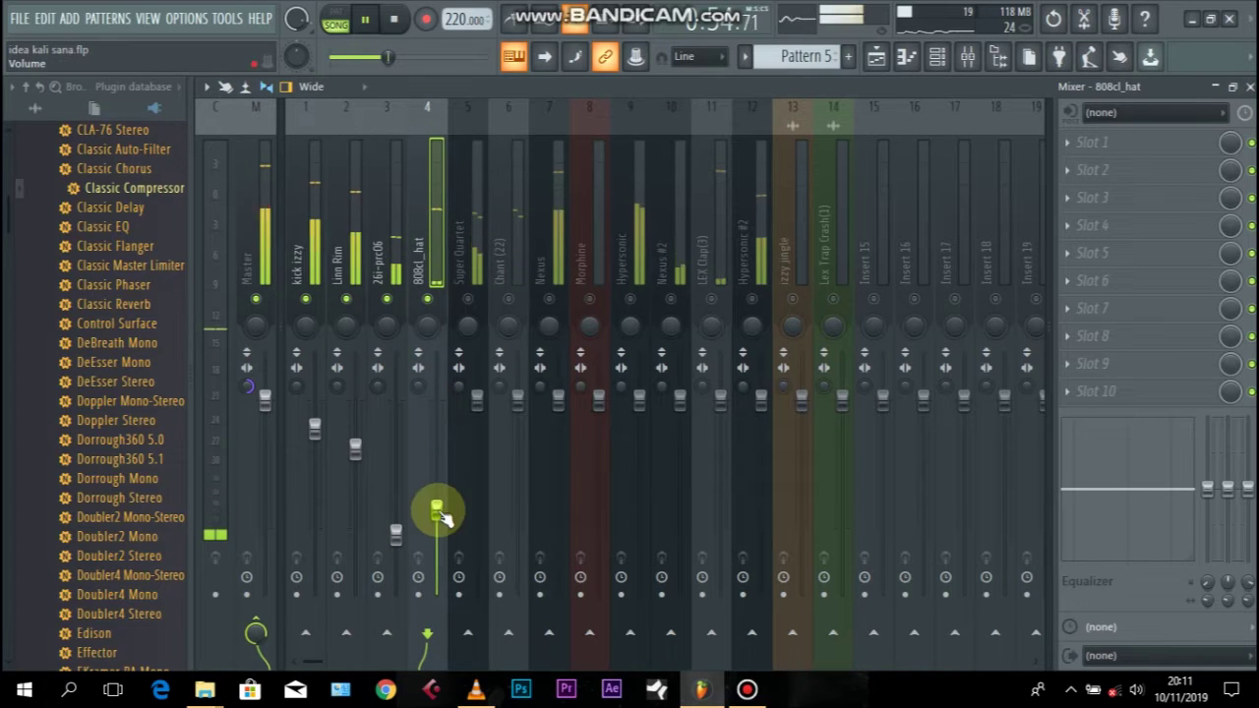
- Unmute the Super Quartet mixer track and raise its volume slightly above the default level while the song plays
left_click(468, 298)
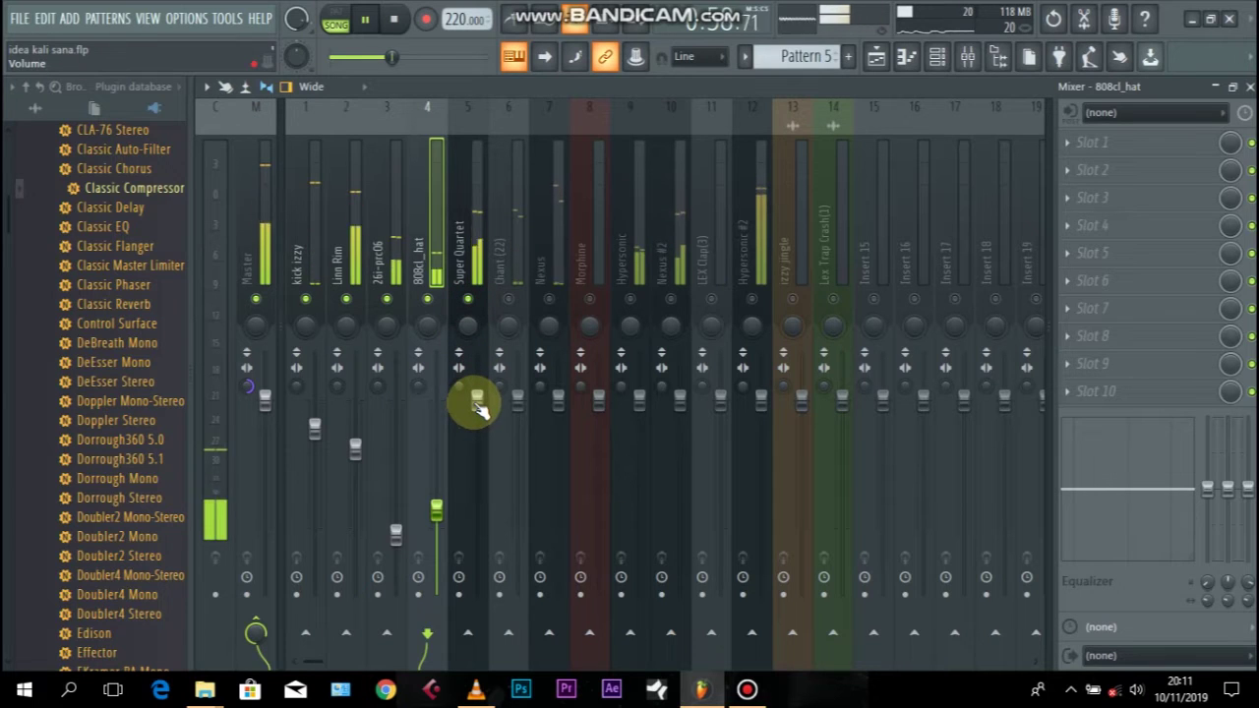
left_click(939, 62)
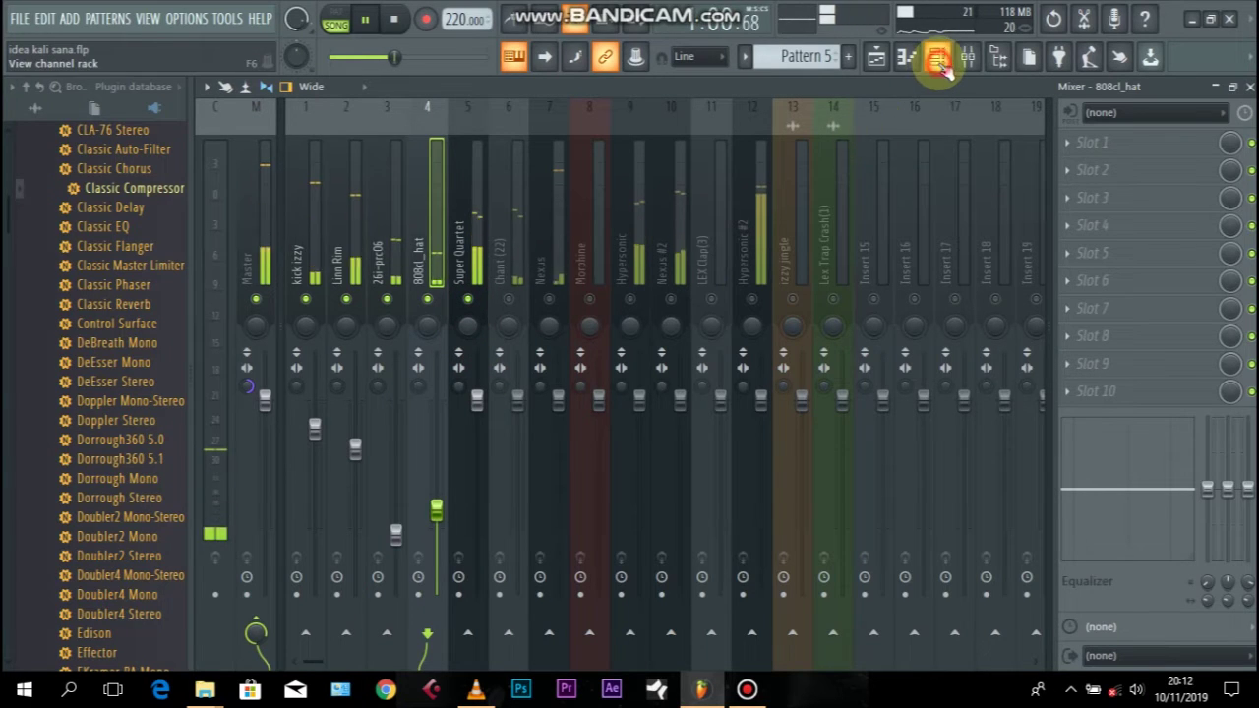
left_click(939, 61)
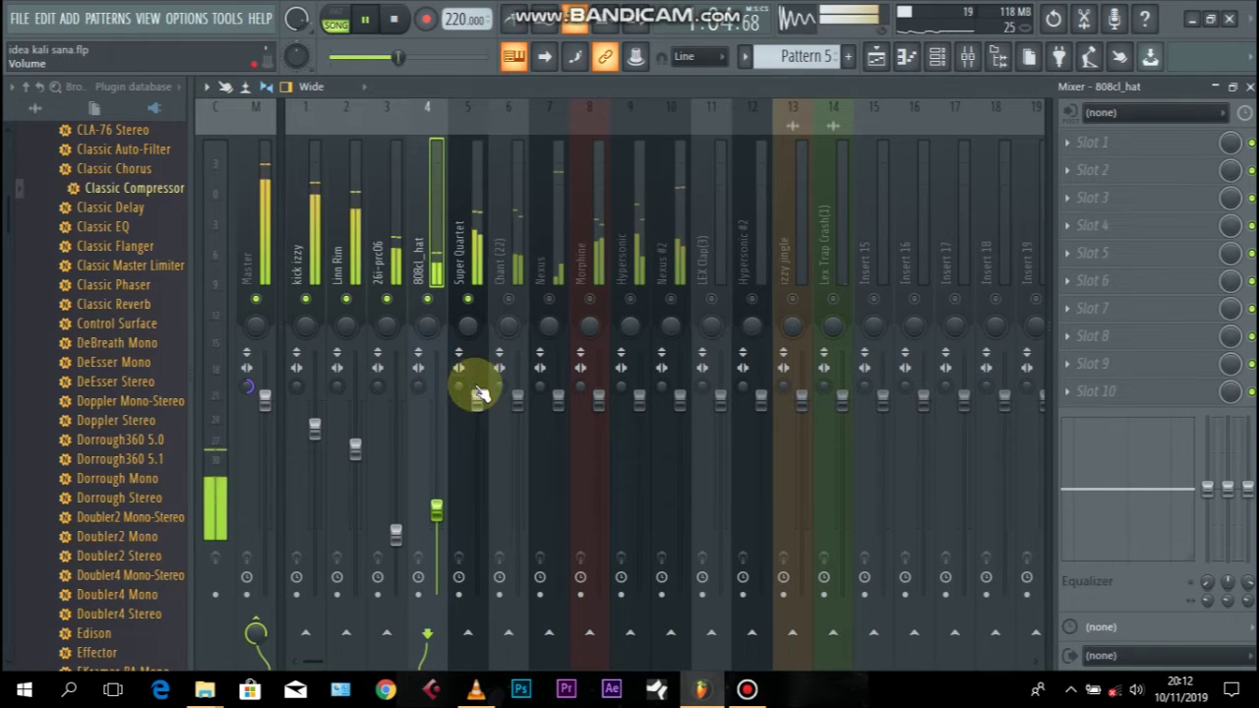
left_click(462, 266)
left_click_drag(477, 396, 477, 388)
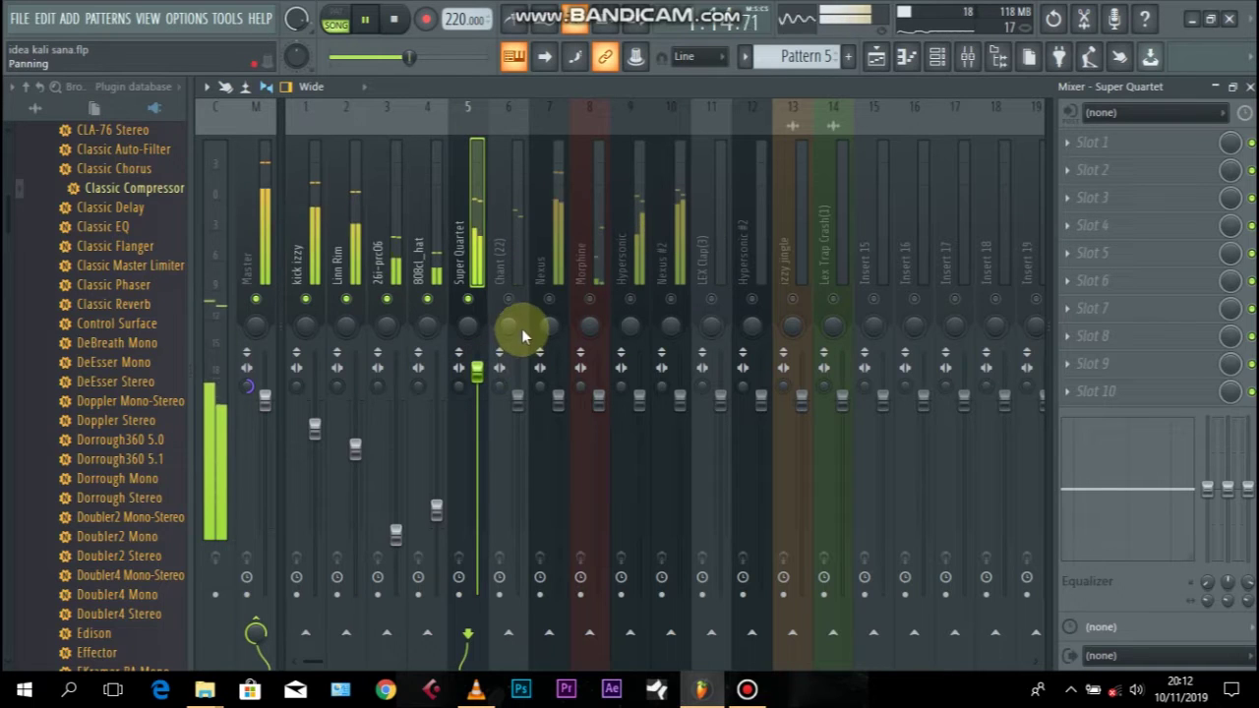
- Unmute the Chant (22) and Nexus mixer tracks, and lower the Nexus volume to 80% (-4.7 dB)
left_click(512, 300)
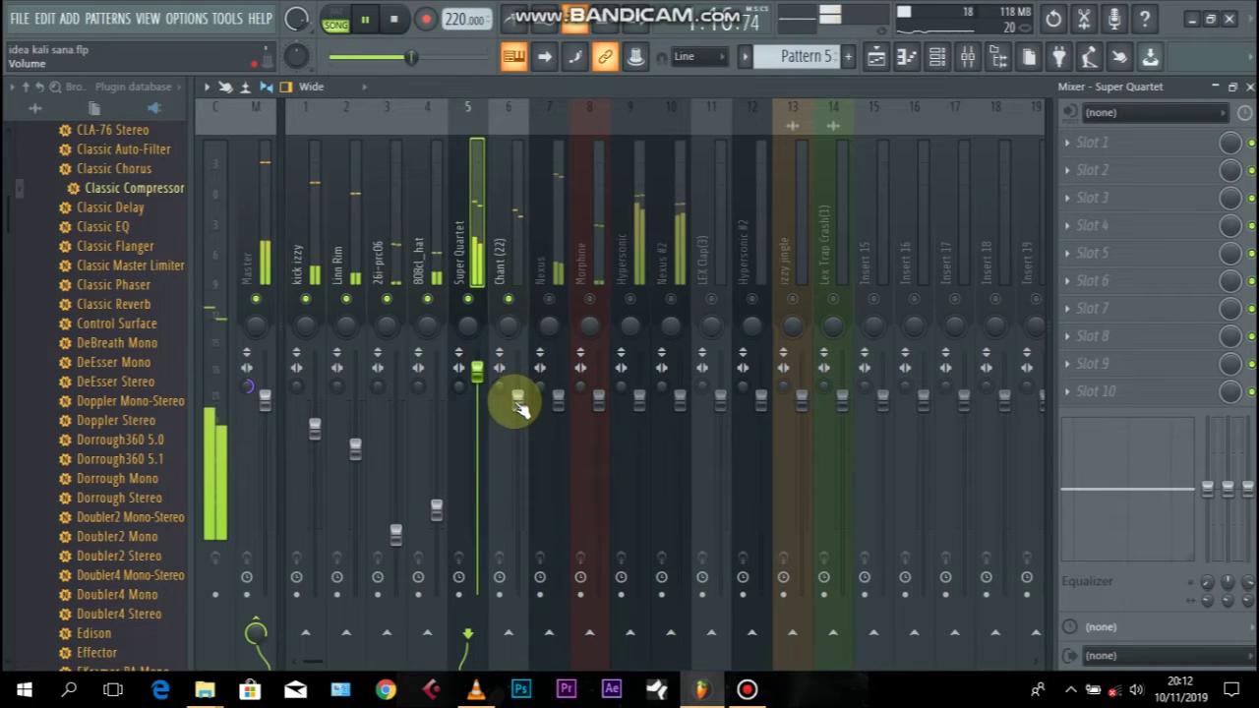
left_click(510, 276)
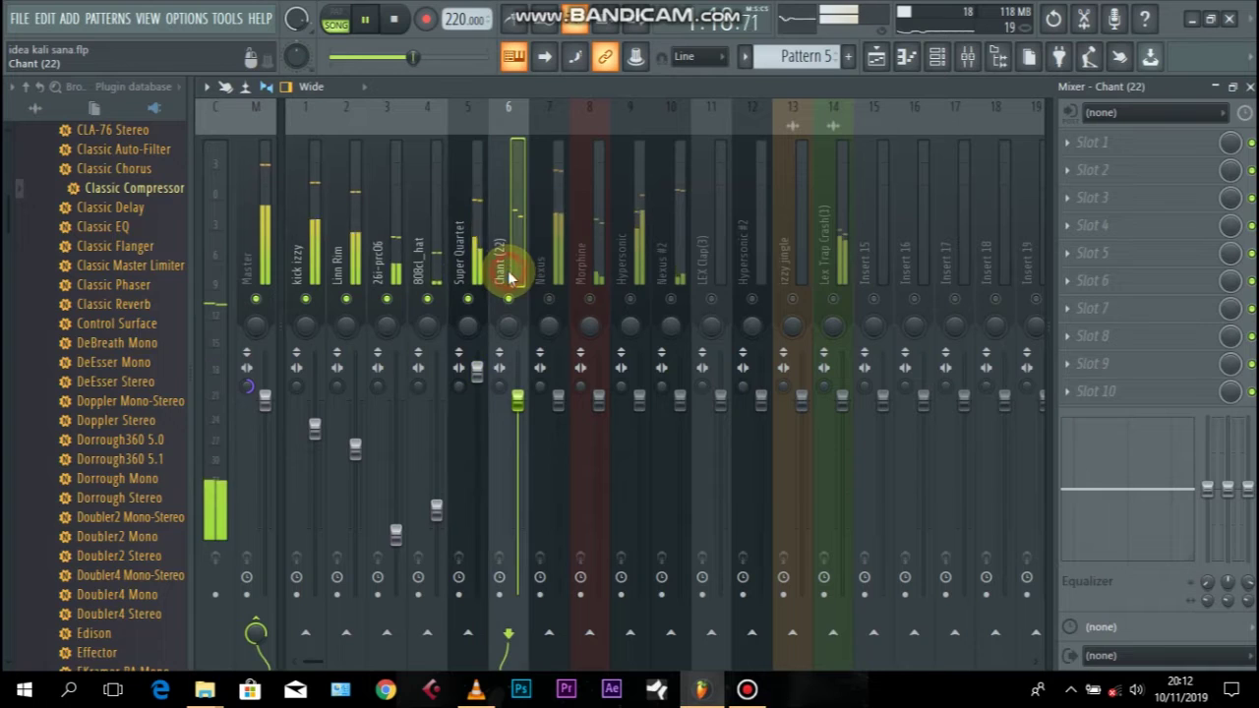
left_click(554, 301)
left_click(557, 401)
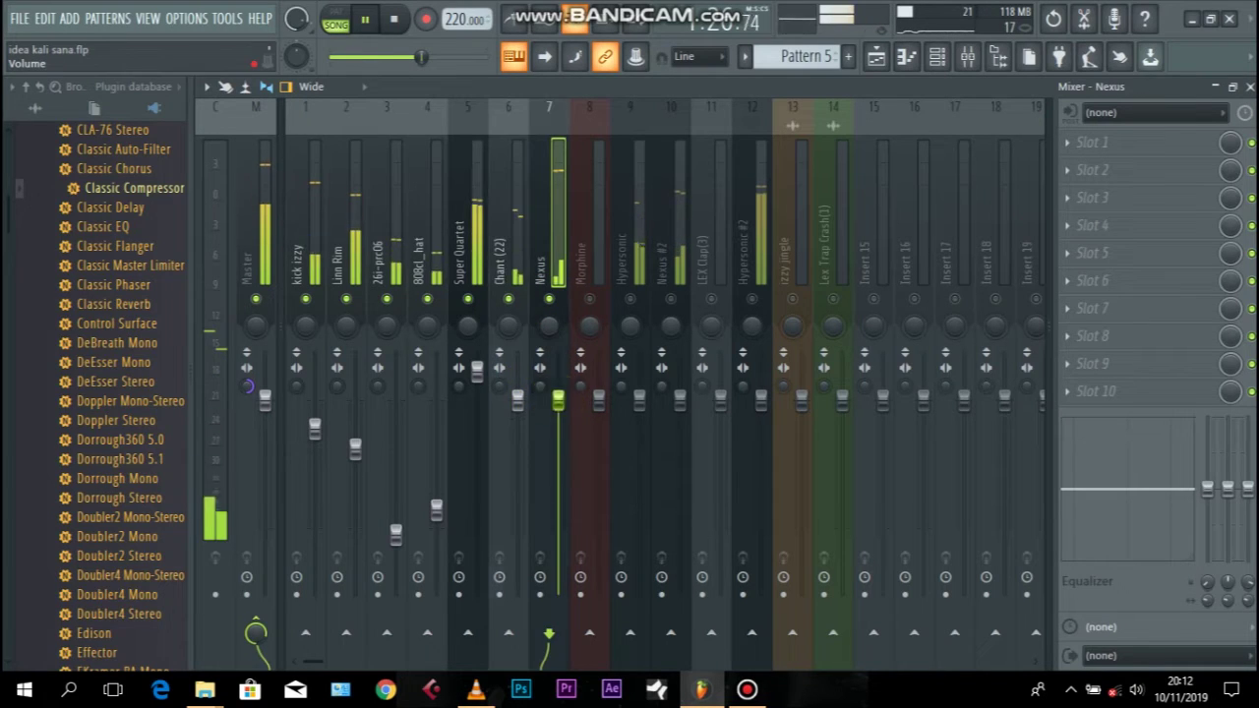
left_click_drag(559, 402, 563, 448)
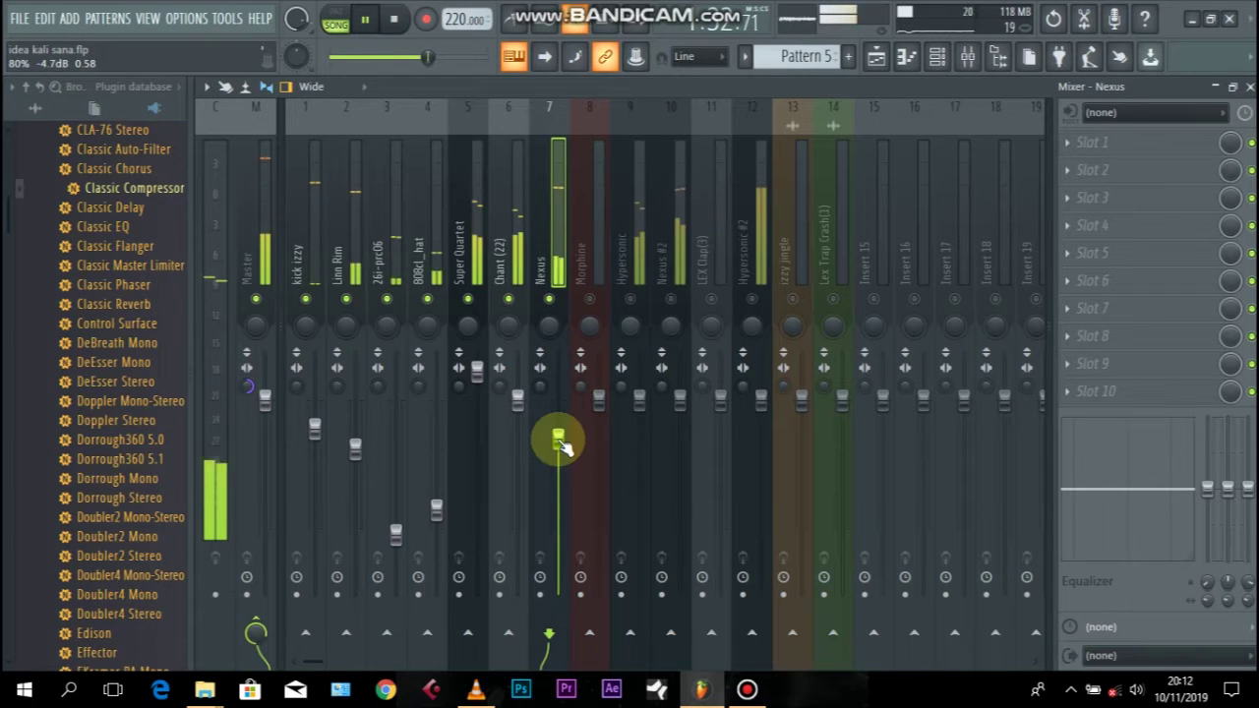
- Unmute the Morphine track, keeping Hypersonic muted, and continue playback in the playlist from bar 9
left_click(630, 299)
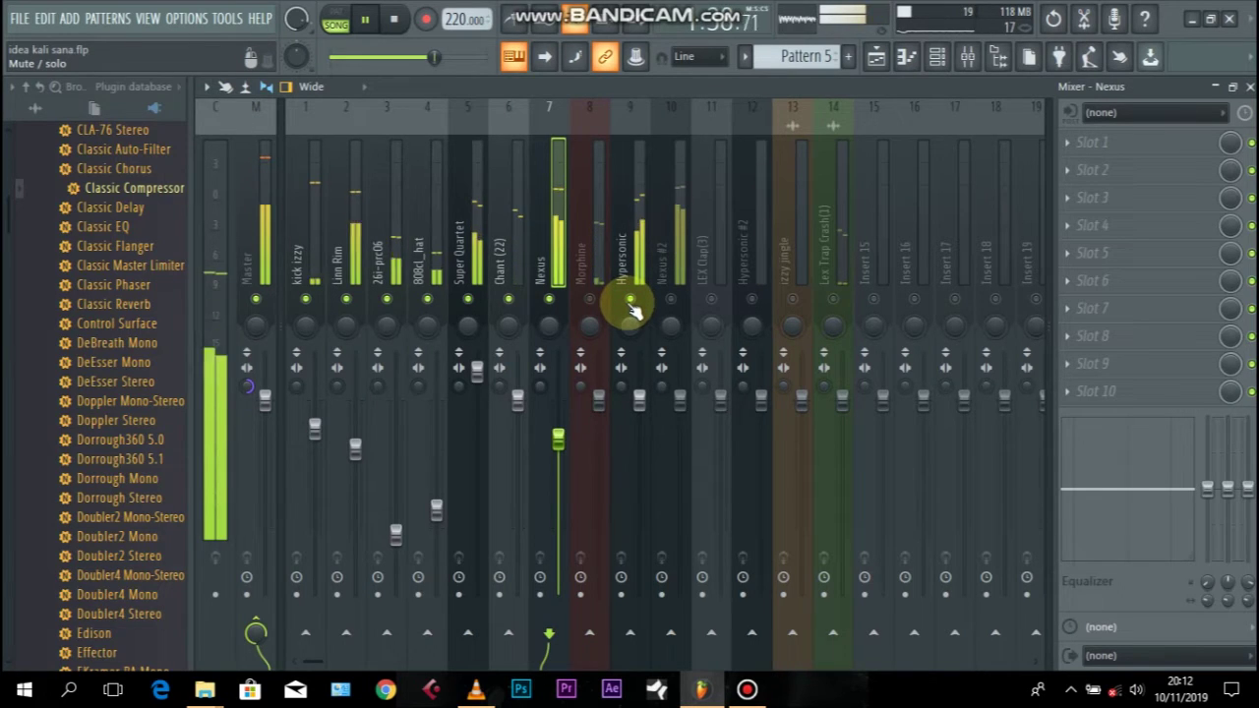
left_click(628, 300)
left_click(587, 301)
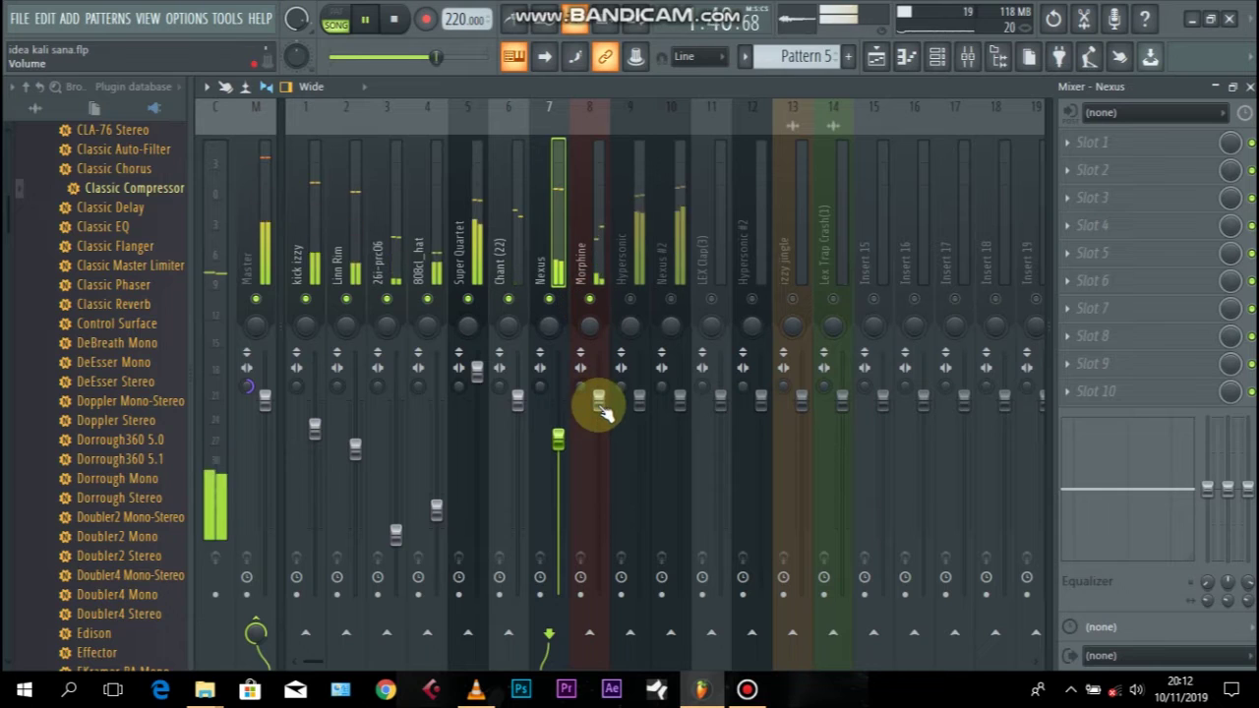
left_click(875, 56)
left_click(674, 126)
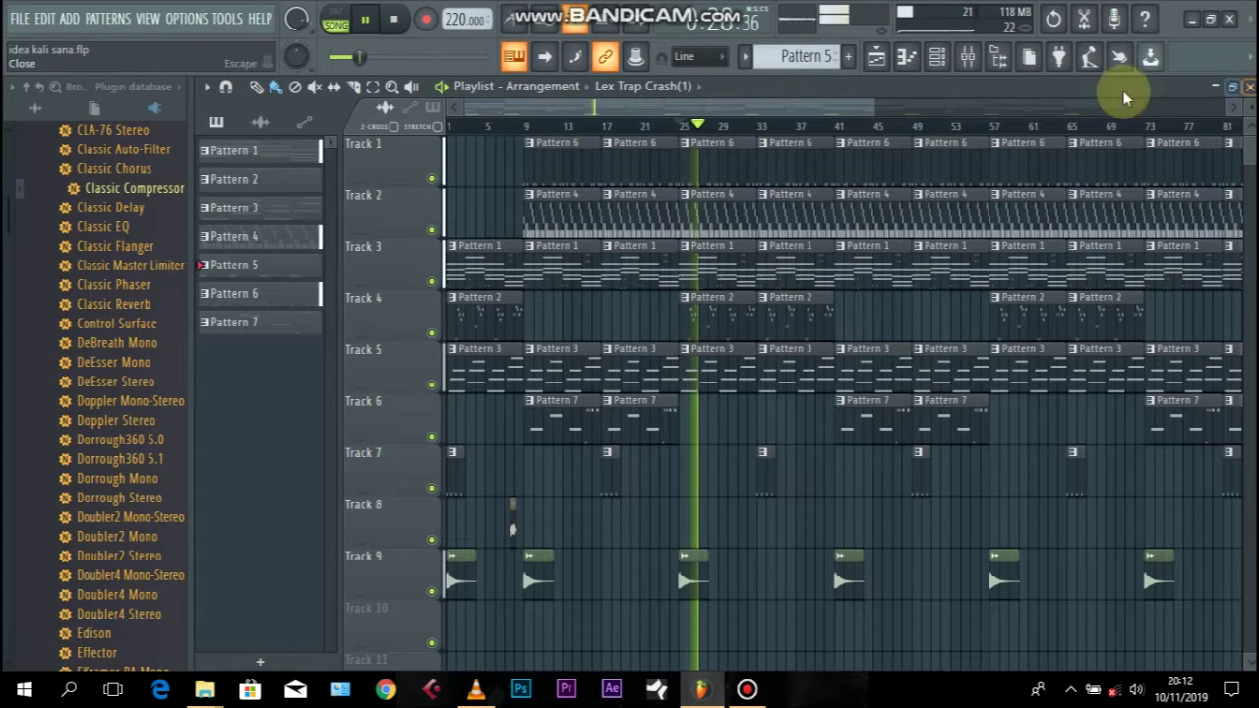
left_click(531, 125)
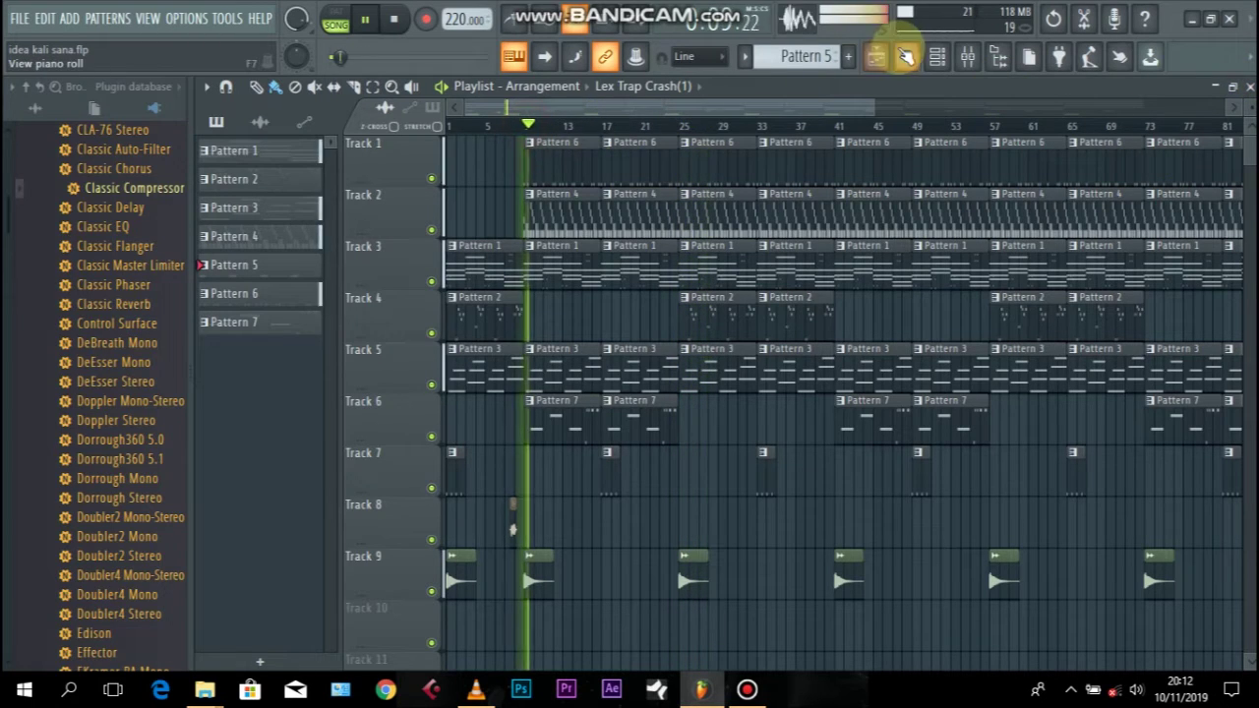
left_click(874, 55)
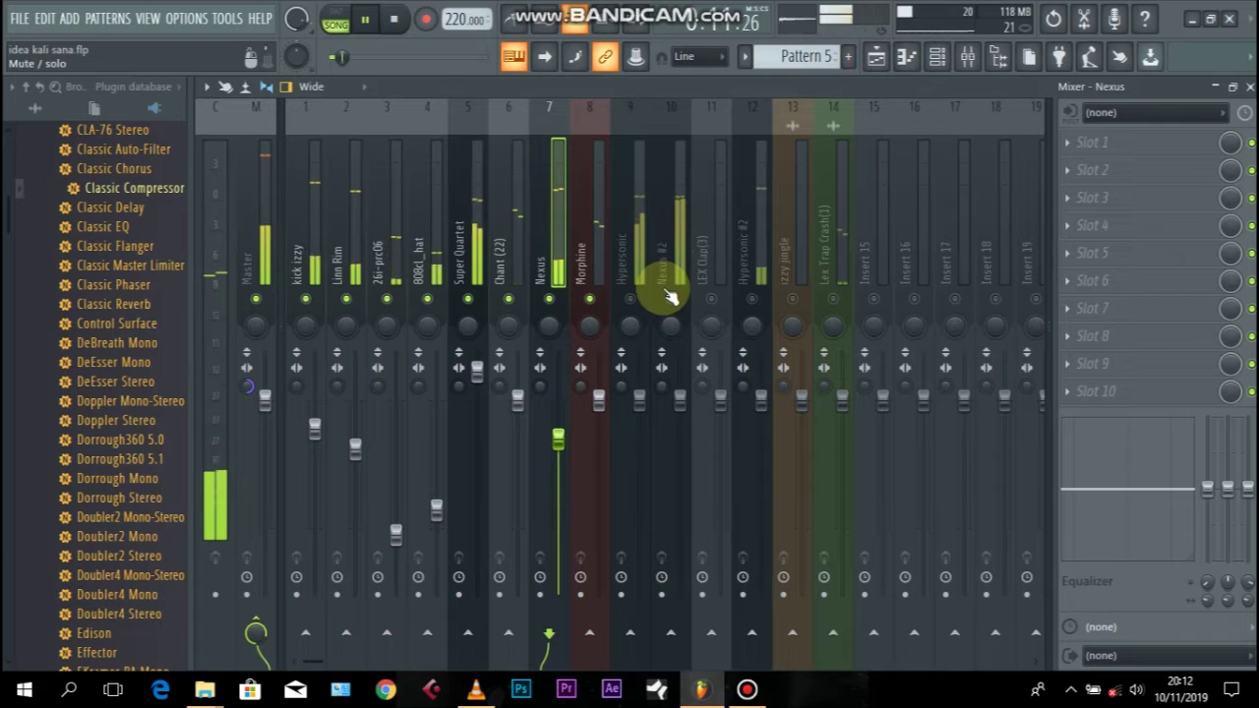
- Unmute the Hypersonic #2 mixer track and lower its volume to 90% (-2.4 dB), leaving Hypersonic muted
left_click(631, 300)
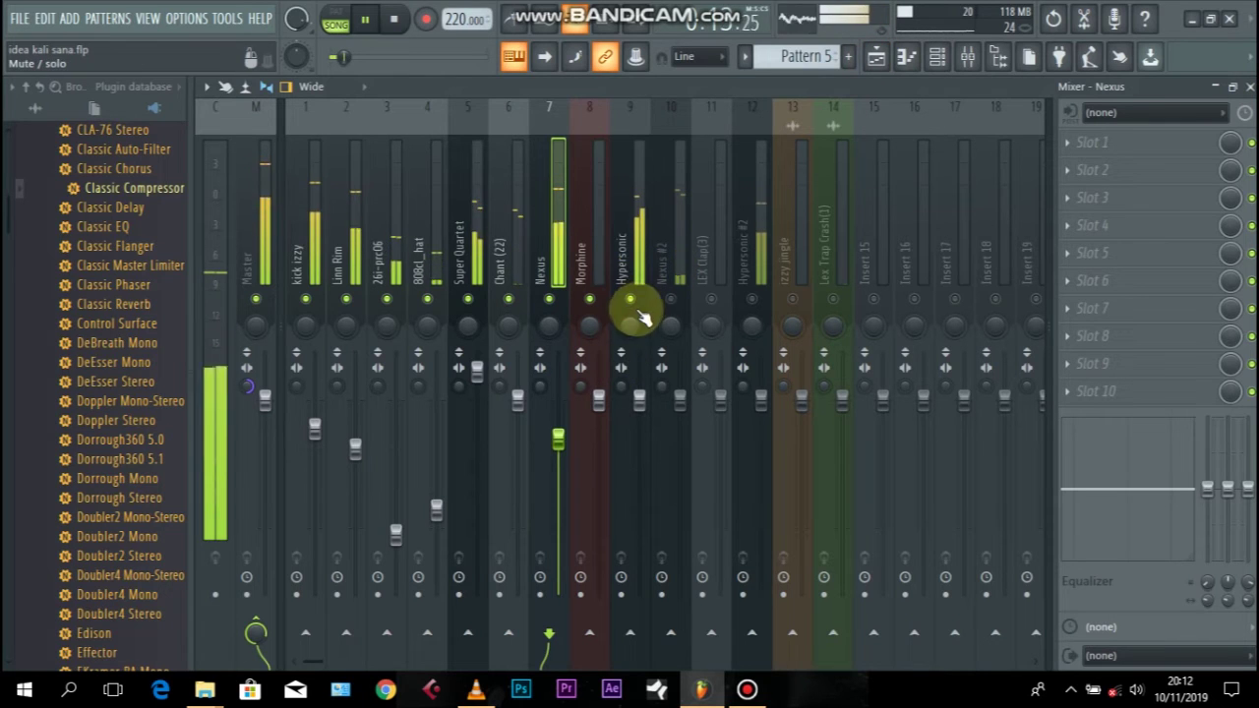
left_click(754, 301)
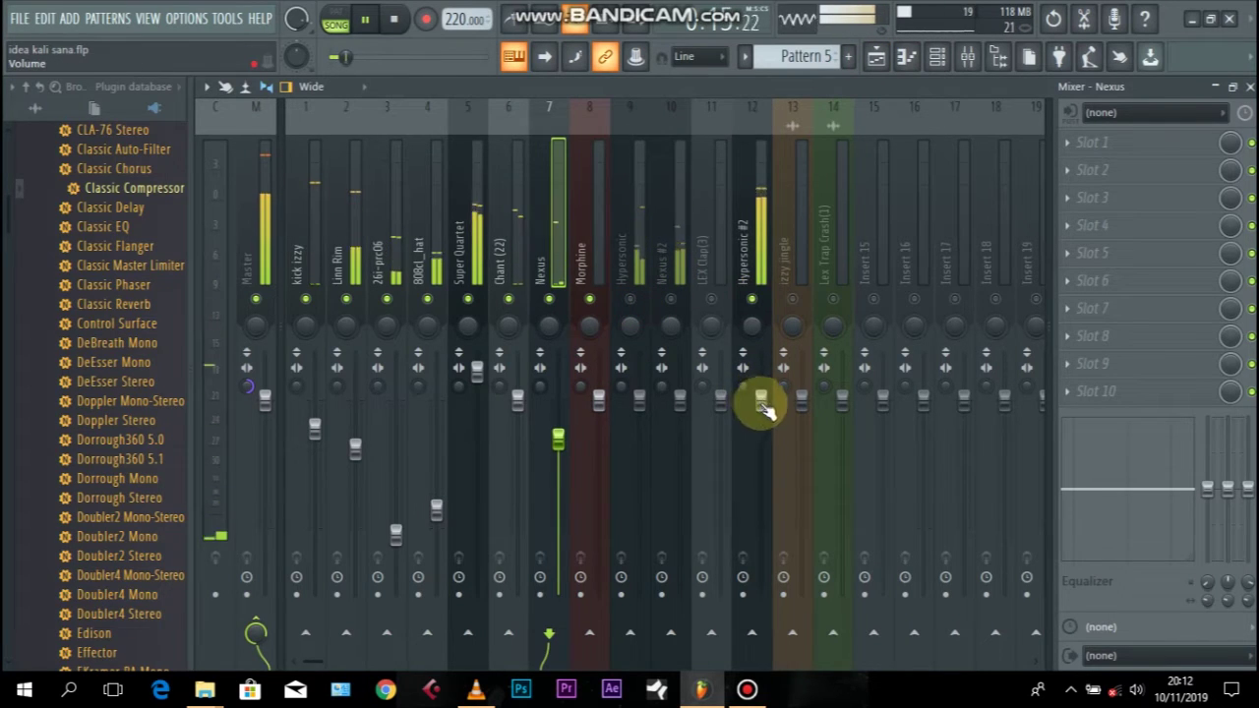
left_click(761, 401)
left_click_drag(765, 406, 760, 421)
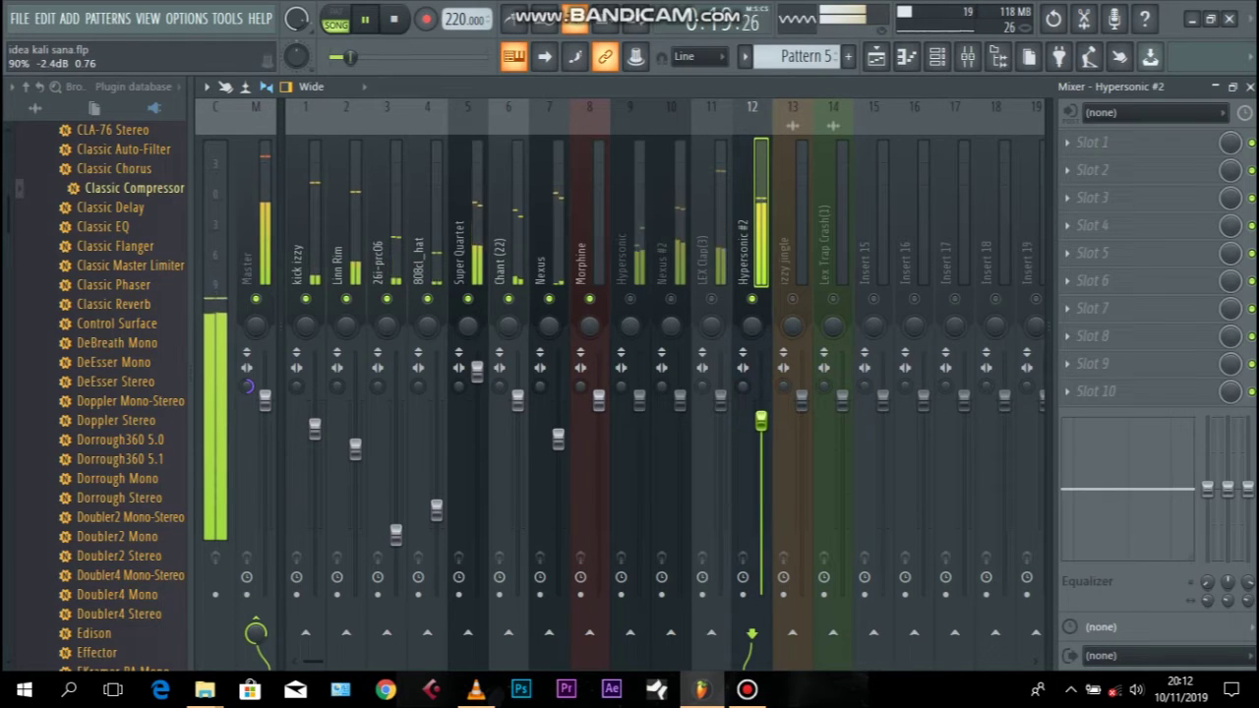
left_click(763, 422)
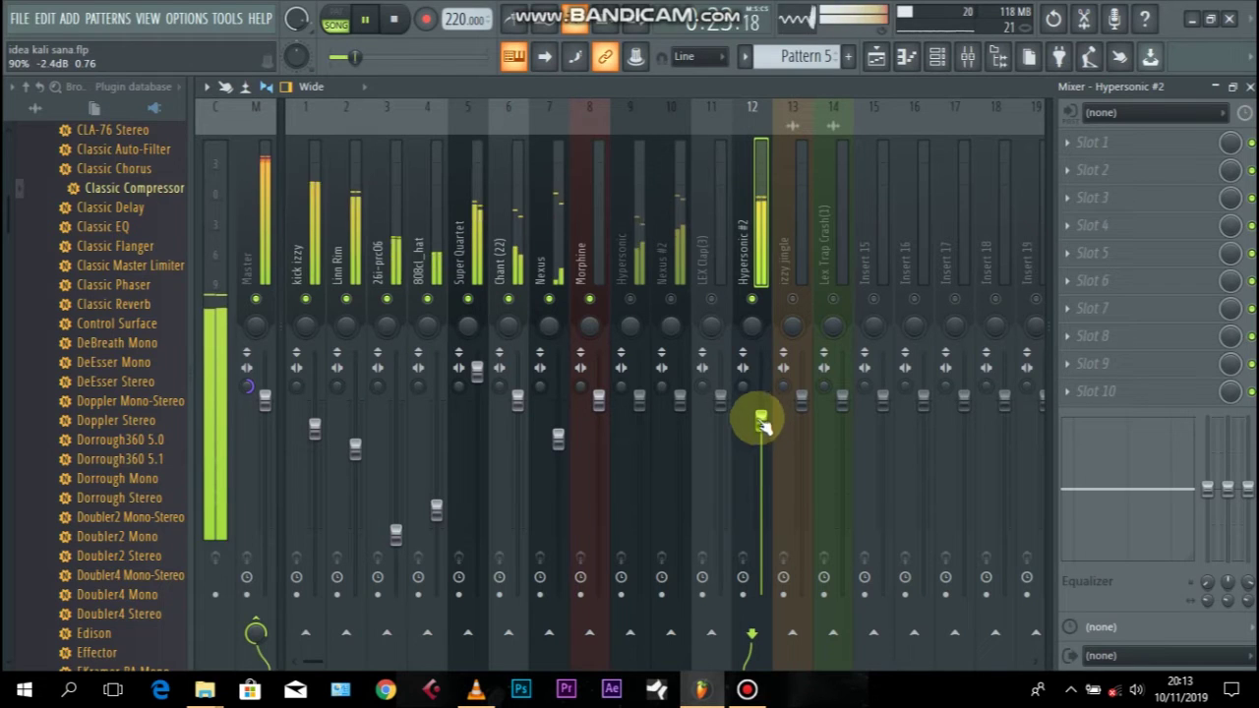
- Unmute the Lex Trap Crash(1) mixer track and lower its volume to 45% (-14.2 dB)
left_click(589, 299)
left_click(832, 299)
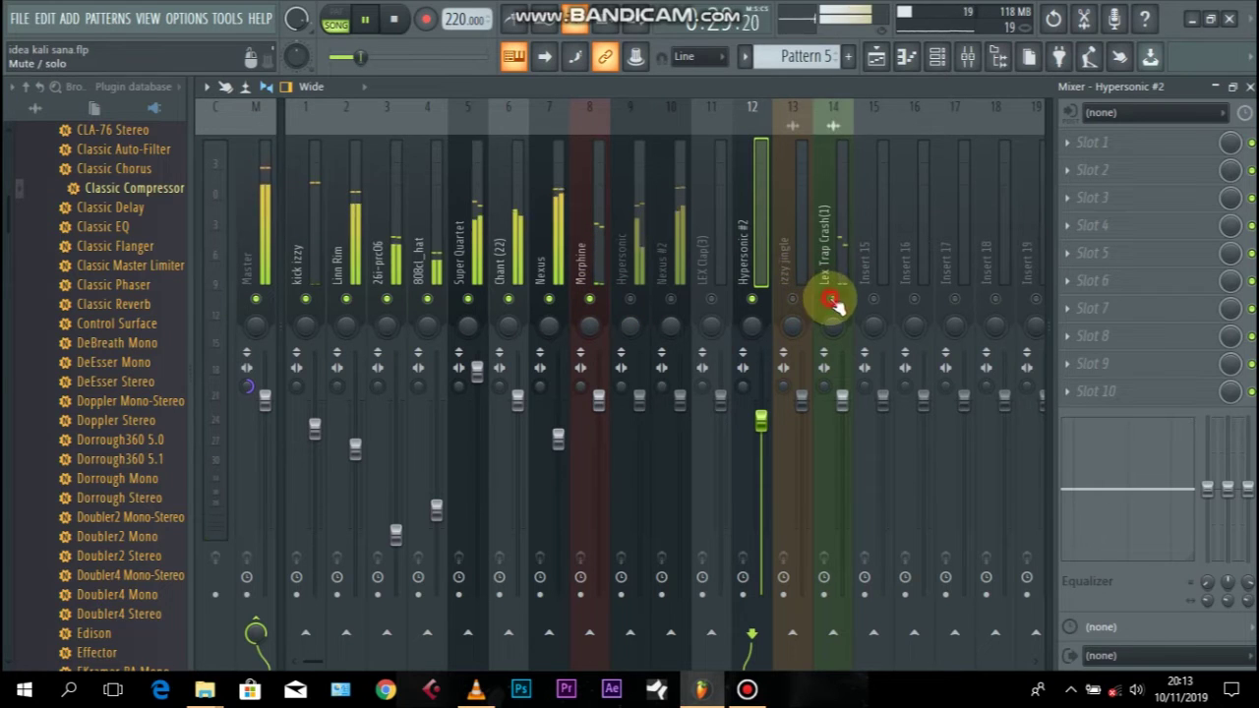
left_click_drag(842, 399, 842, 453)
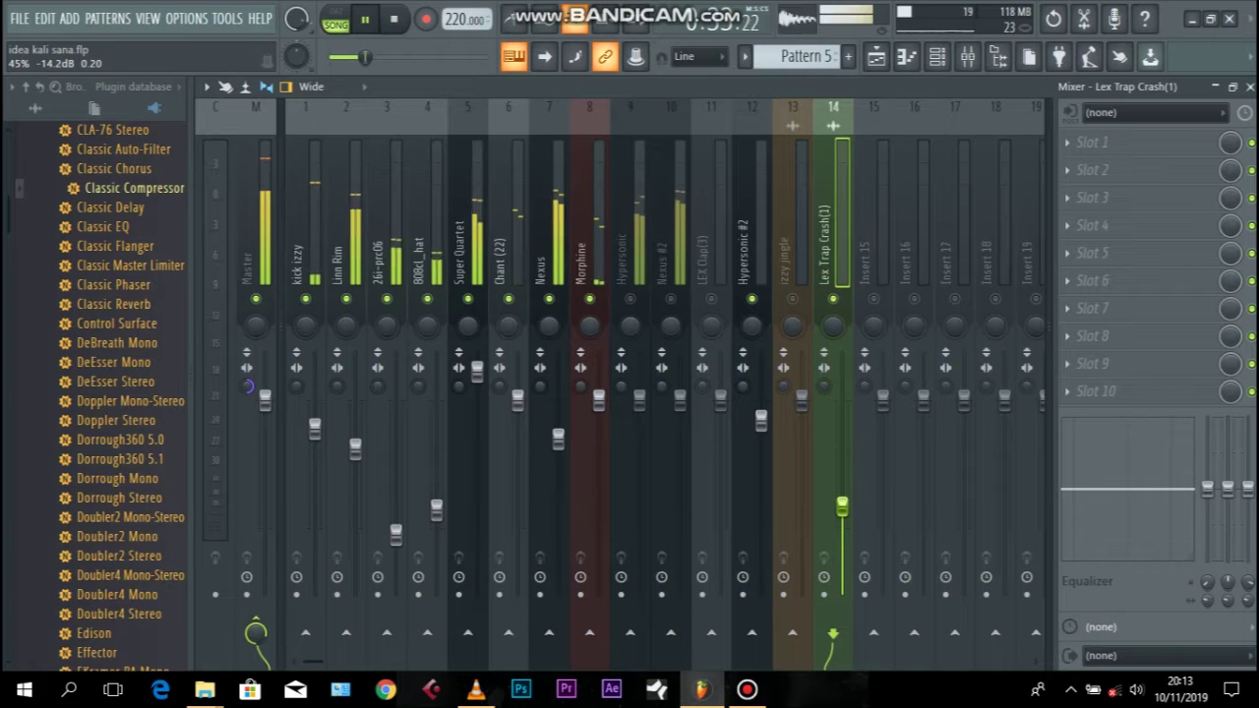
- Unmute the Hypersonic and Nexus #2 tracks, lower both volumes with Hypersonic the quieter, and stop playback
left_click(630, 298)
left_click_drag(639, 398, 639, 454)
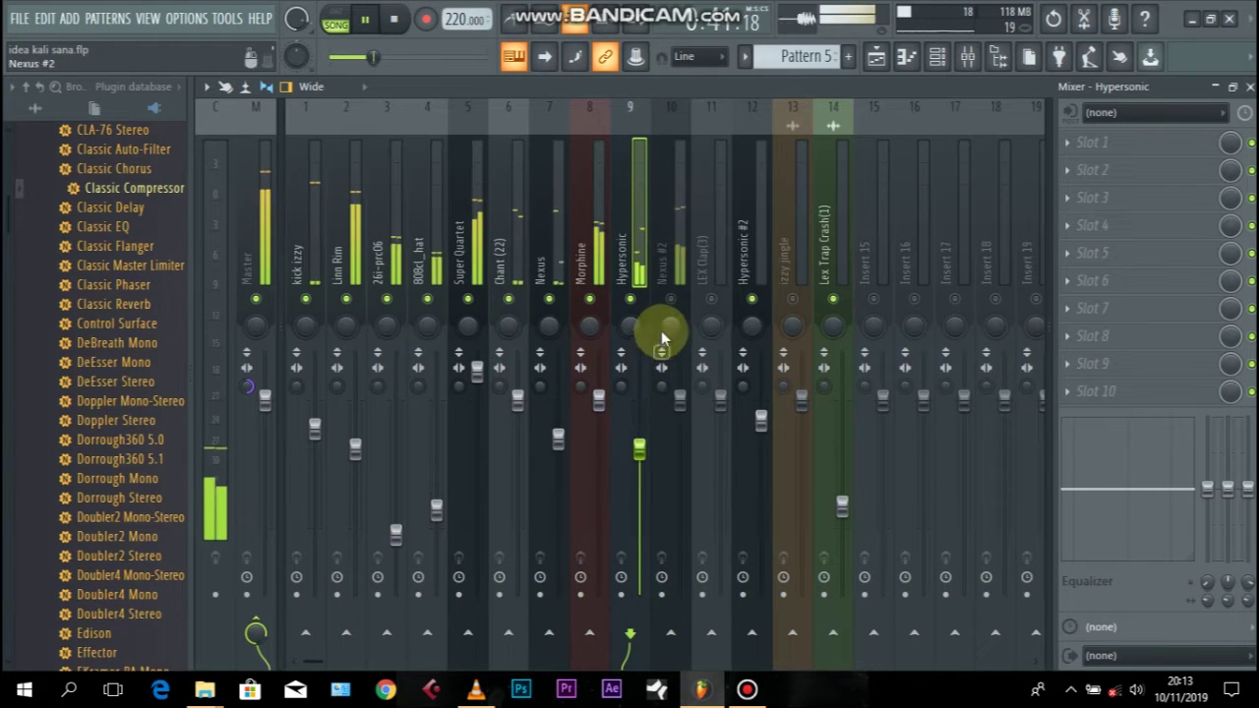
left_click(672, 300)
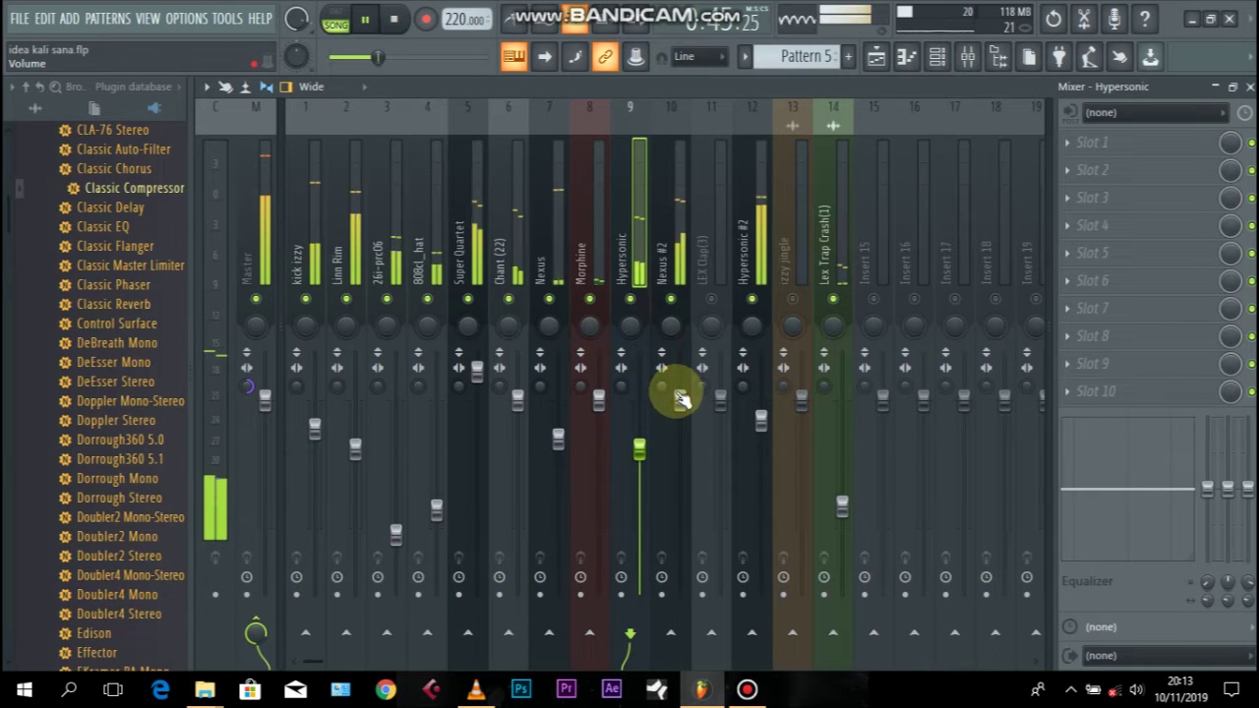
left_click(681, 401)
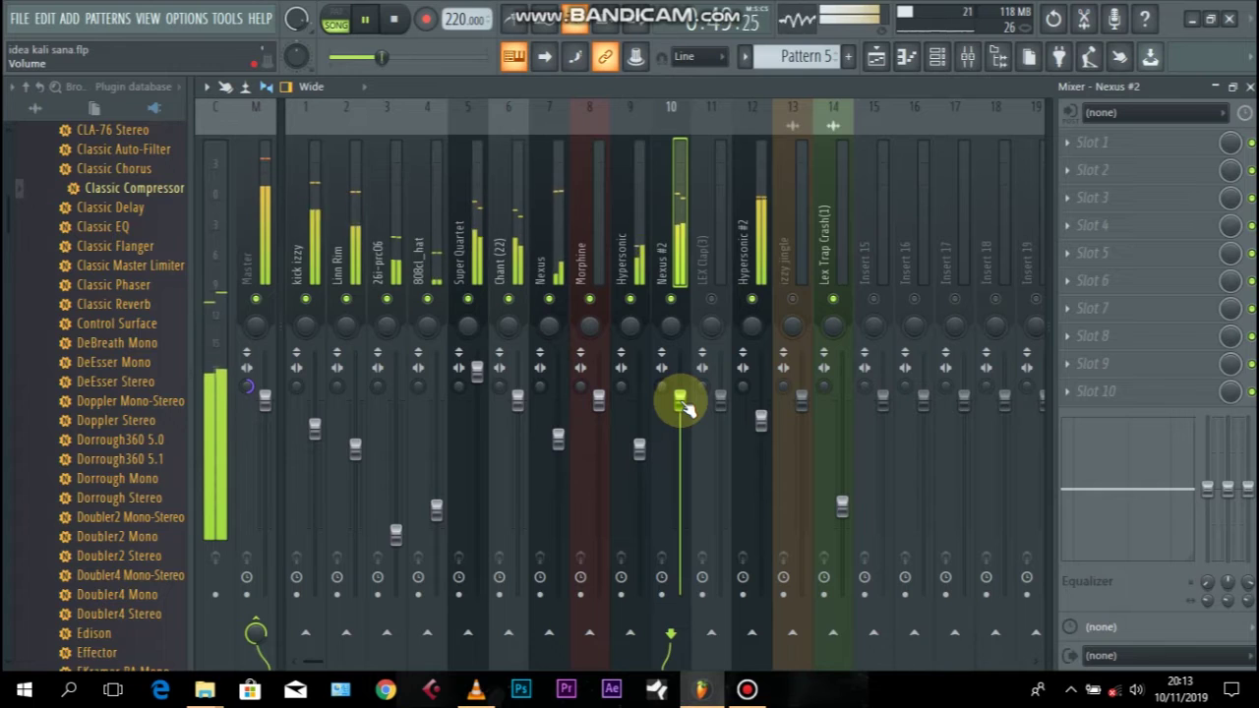
key("space")
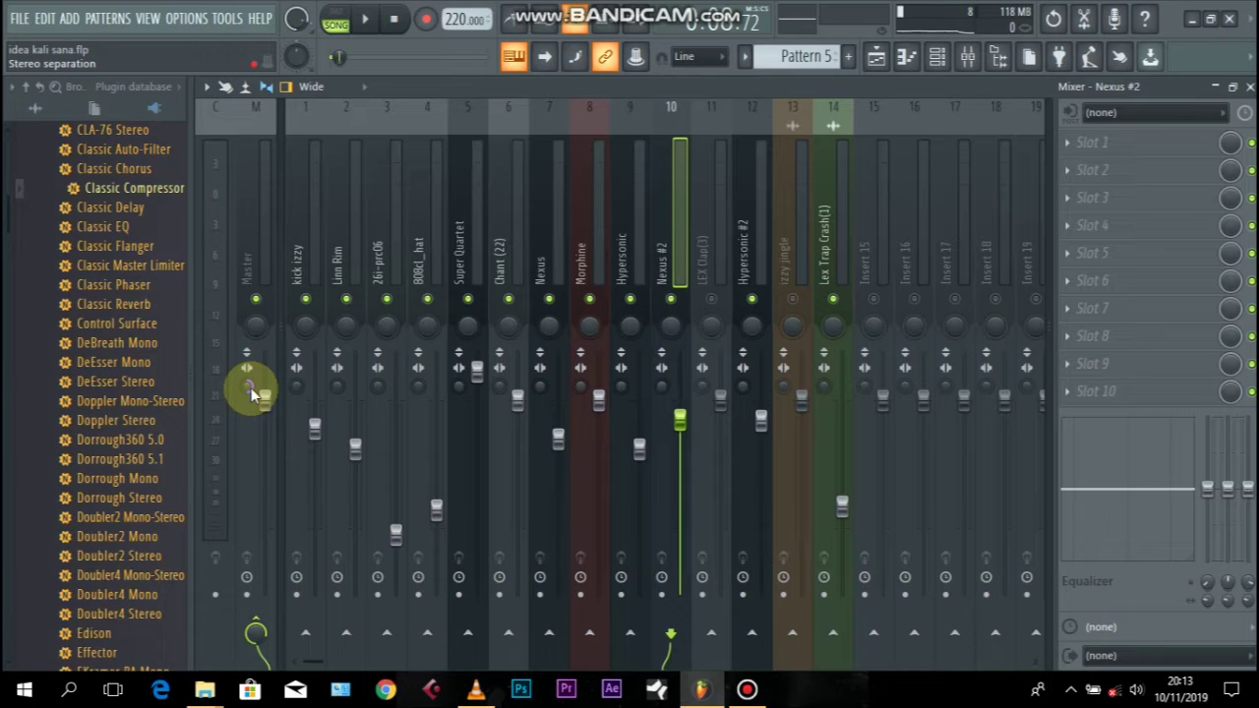
- Resume playback, move it to bar 25 in the playlist, and raise the Morphine track's volume above all other tracks
key("space")
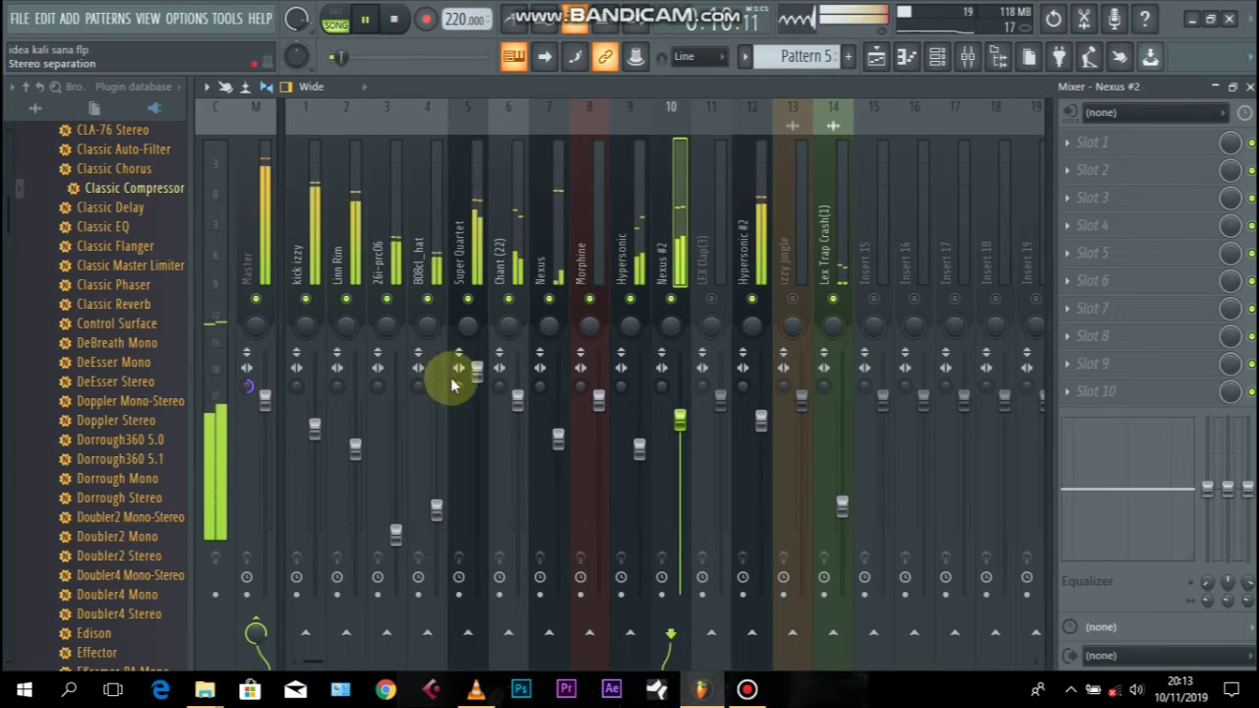
left_click(878, 54)
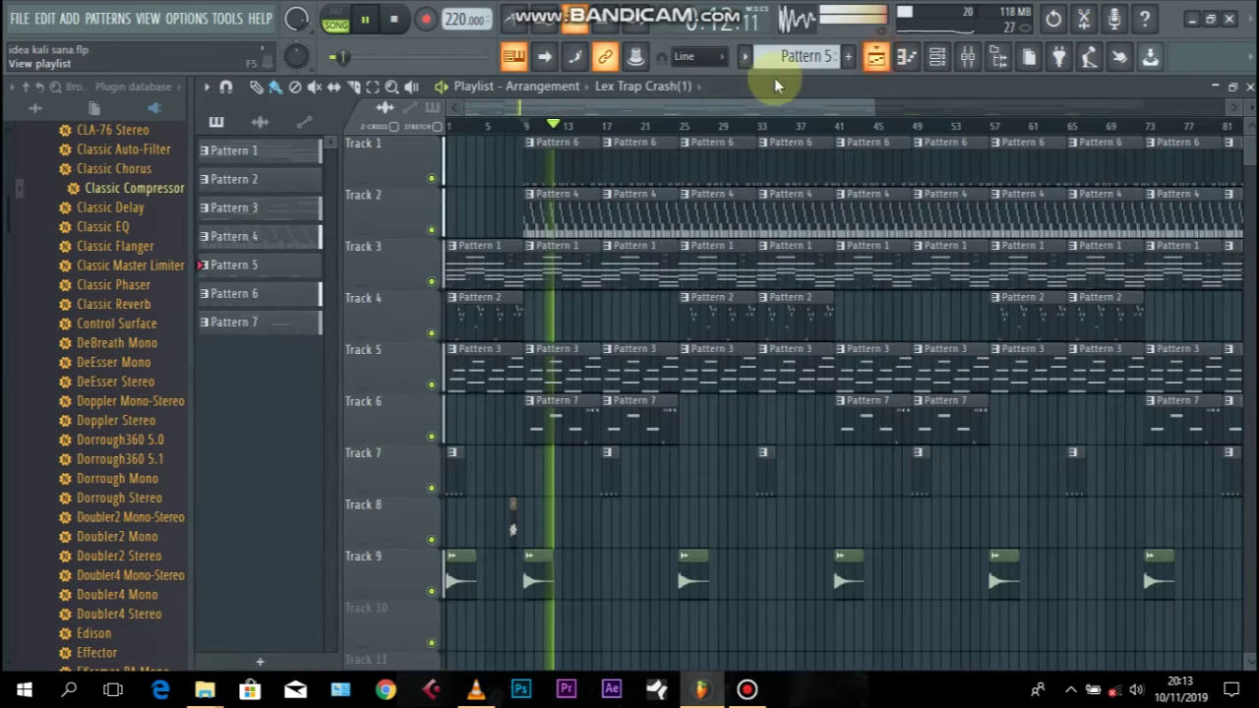
left_click(679, 126)
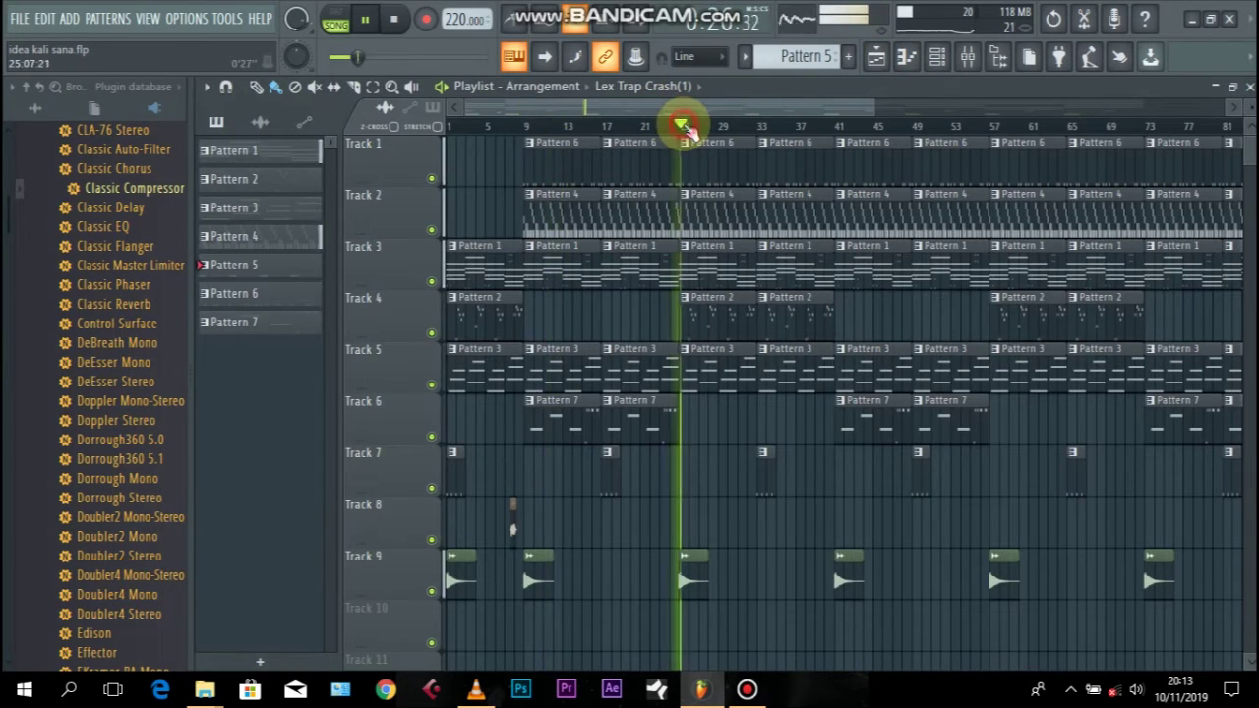
left_click(890, 54)
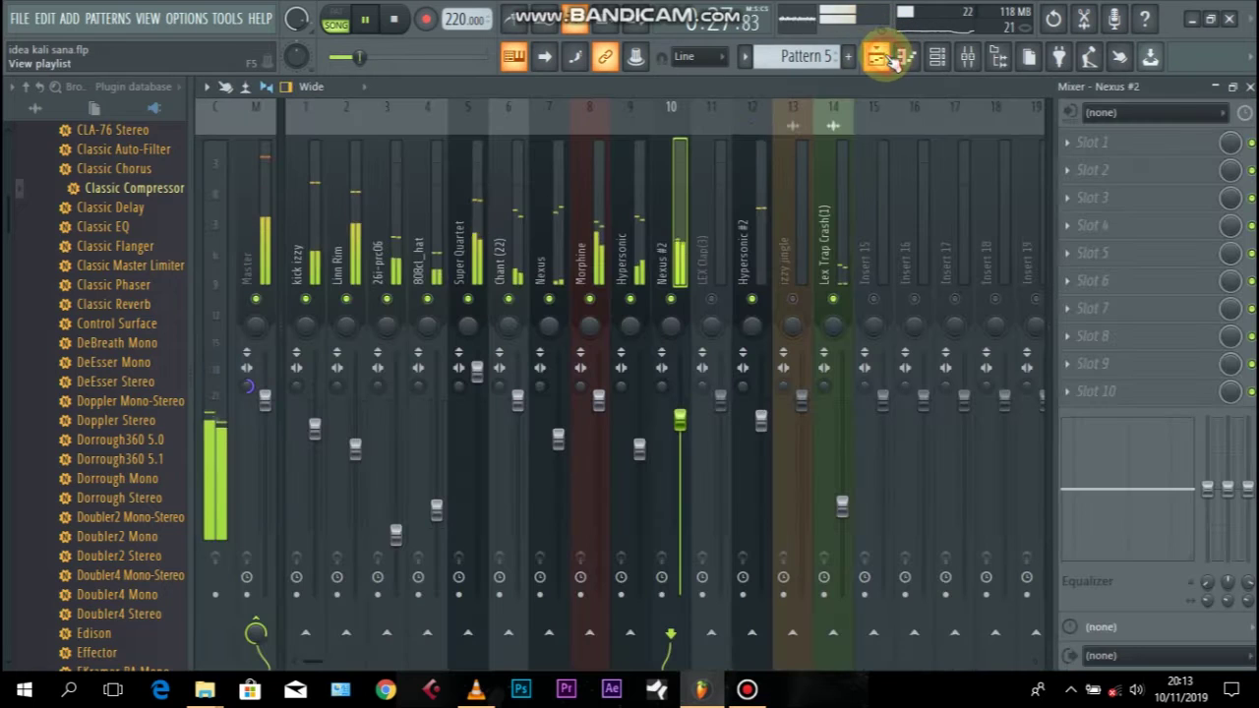
left_click(579, 266)
left_click_drag(602, 405, 602, 359)
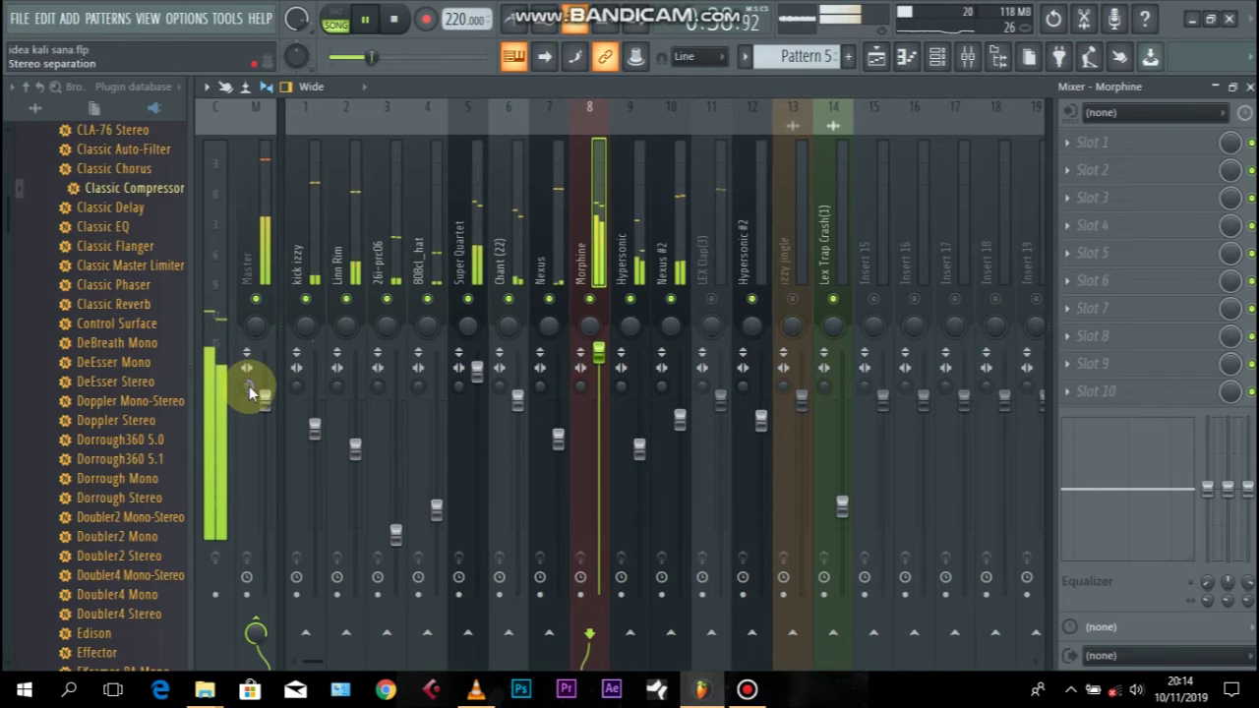
- Stop playback and reset the master track's stereo separation to its default
key("space")
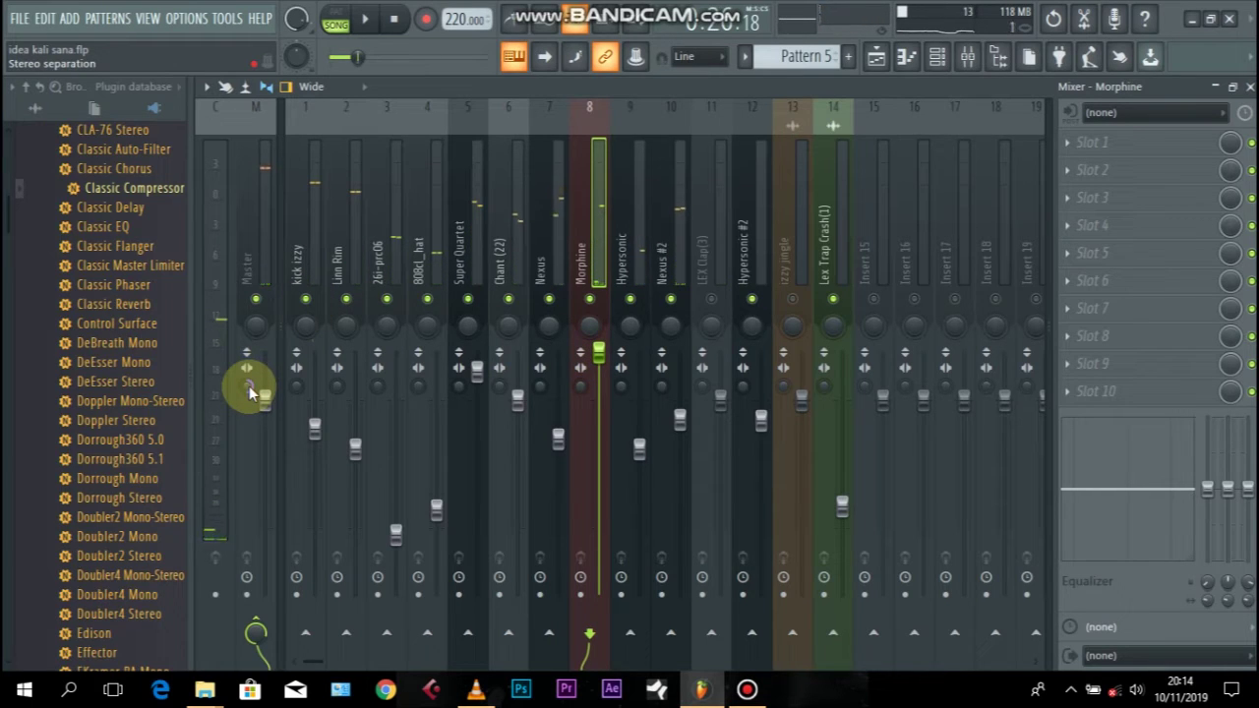
right_click(248, 389)
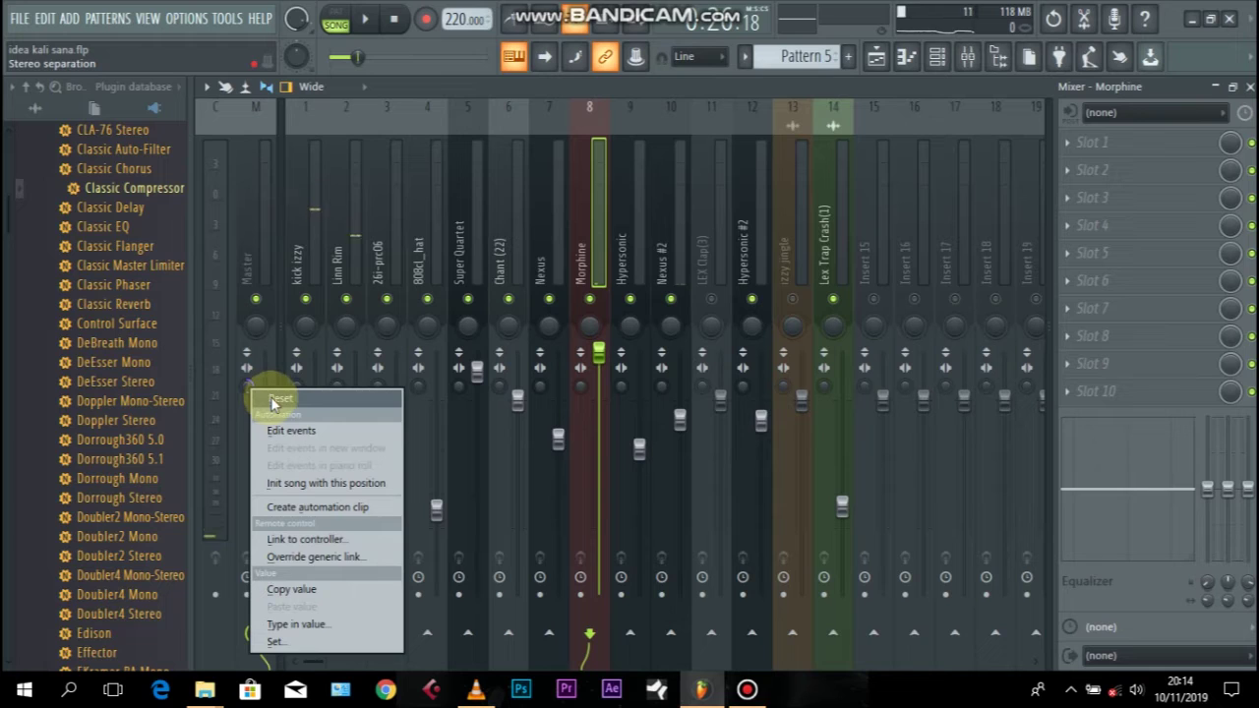
left_click(275, 399)
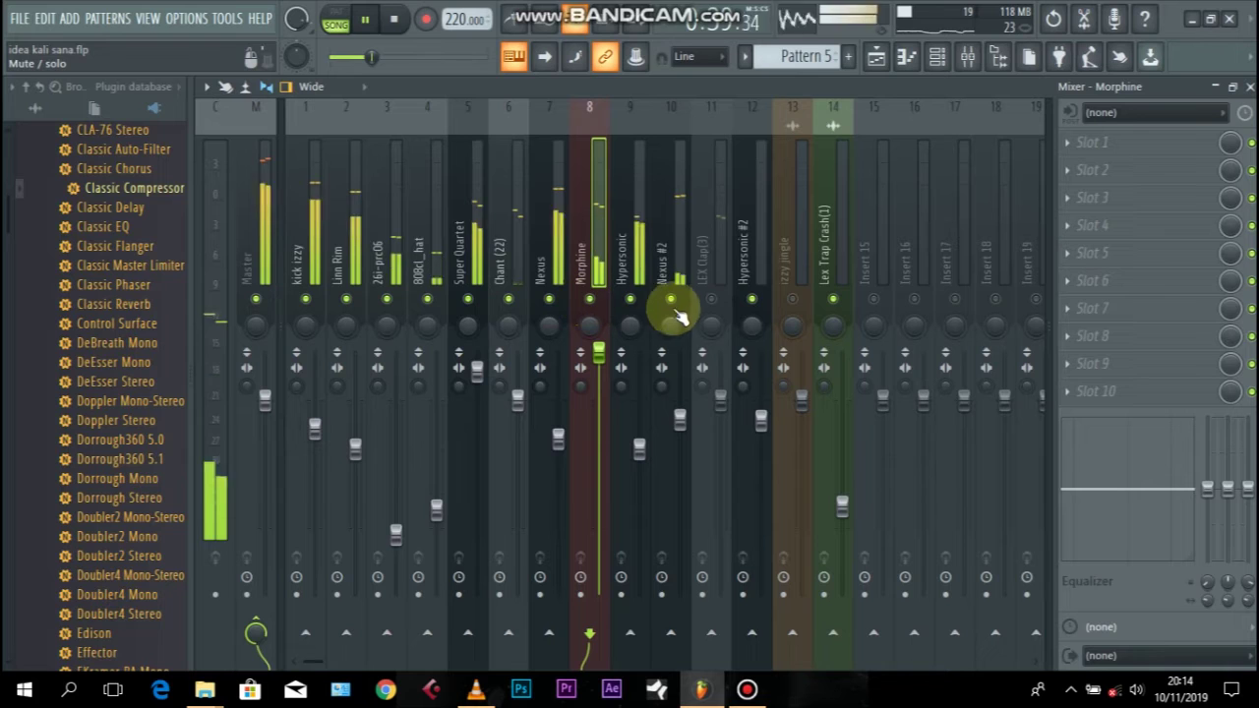
- Unmute the LEX Clap(3) and izzy jingle tracks, and lower LEX Clap(3) below the Linn Rim level
left_click(711, 298)
left_click(792, 298)
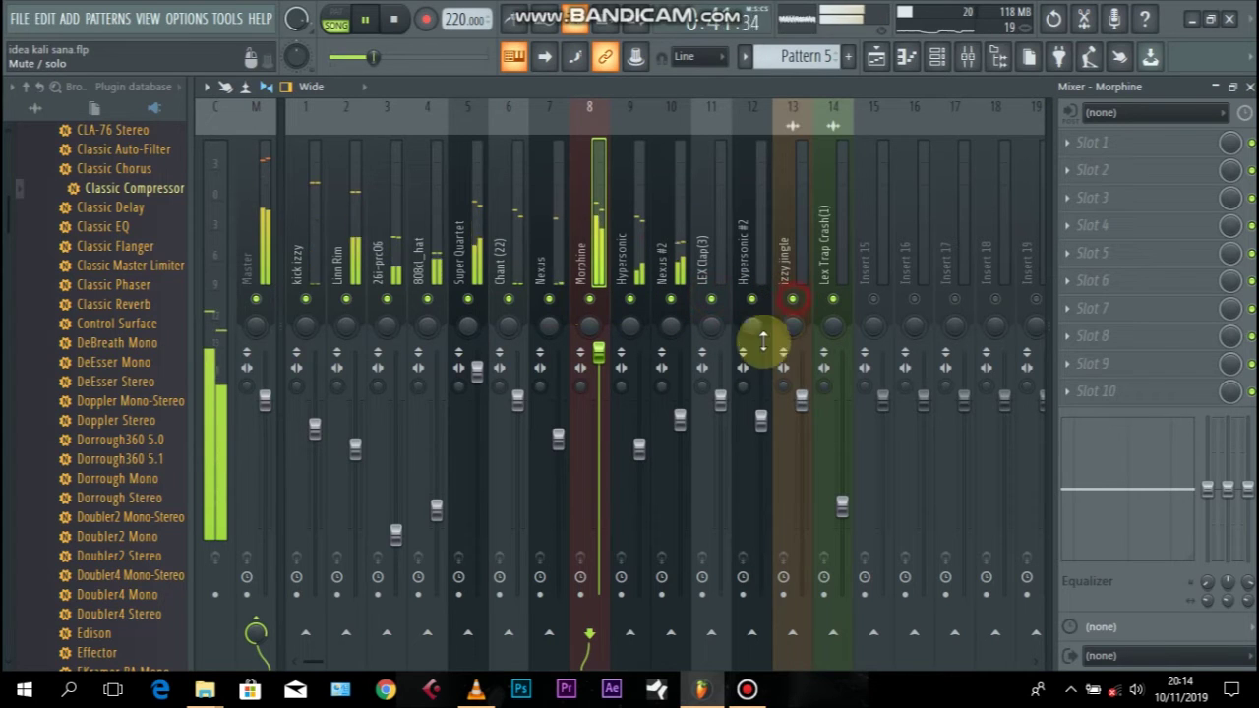
left_click_drag(720, 398, 721, 463)
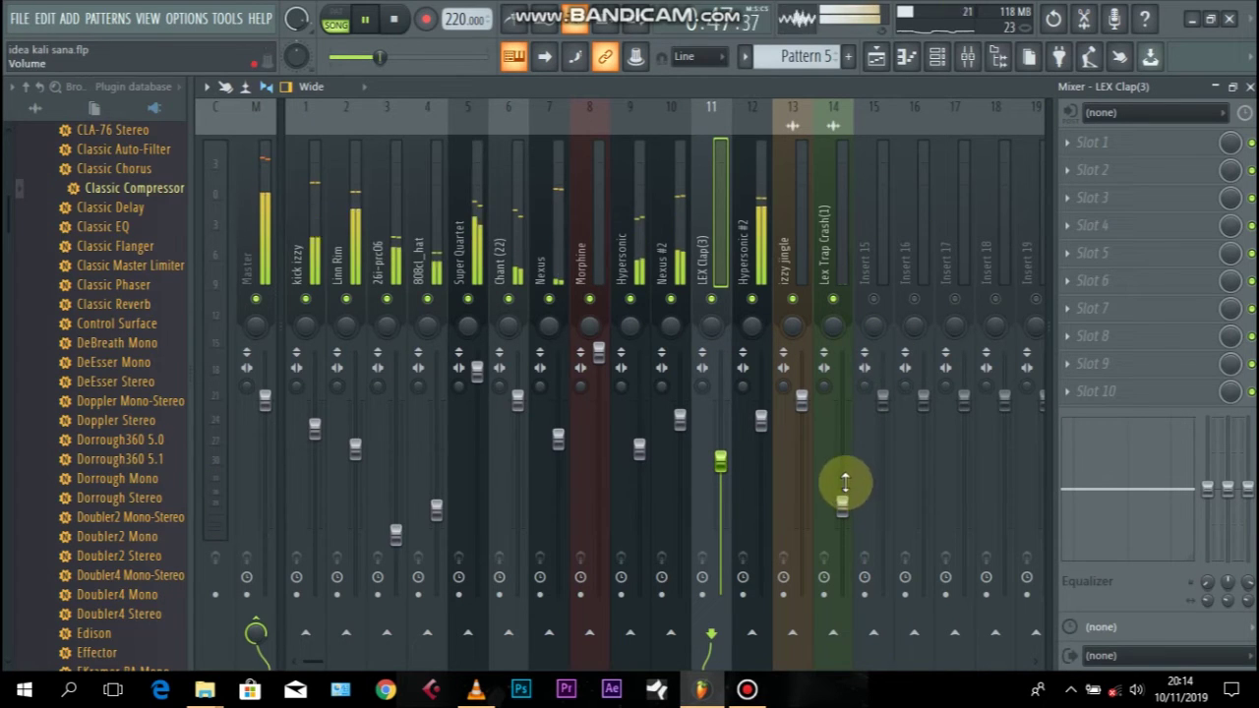
- Open the channel rack and check the Lex Trap Crash(1) channel's volume options while the song plays
left_click(939, 54)
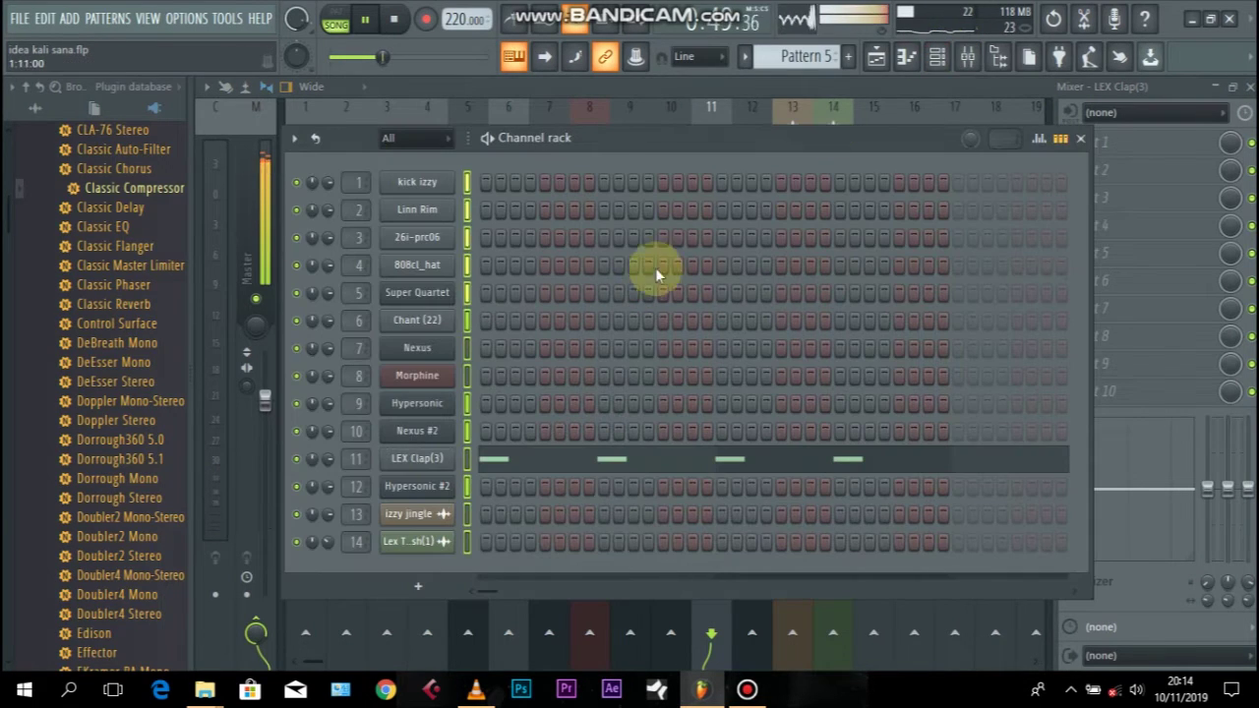
right_click(327, 542)
left_click(376, 403)
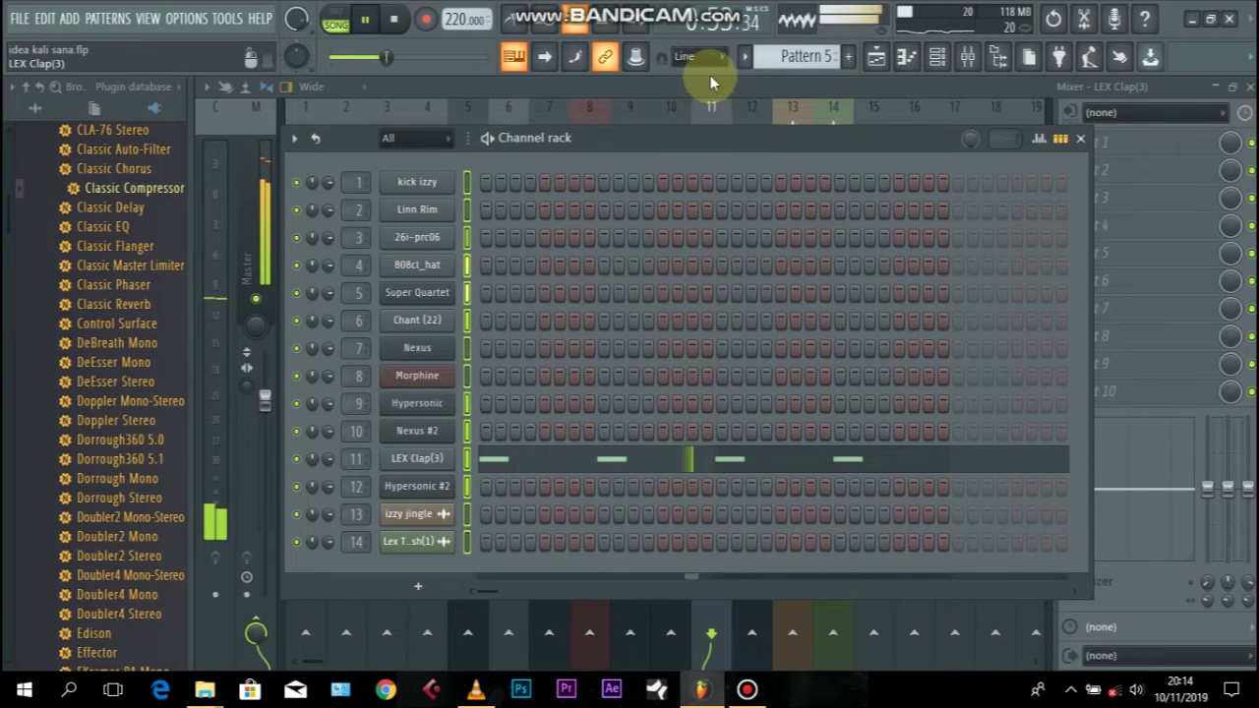
- Leave the channel rack and solo the Nexus mixer track while the song plays
left_click(710, 82)
key("space")
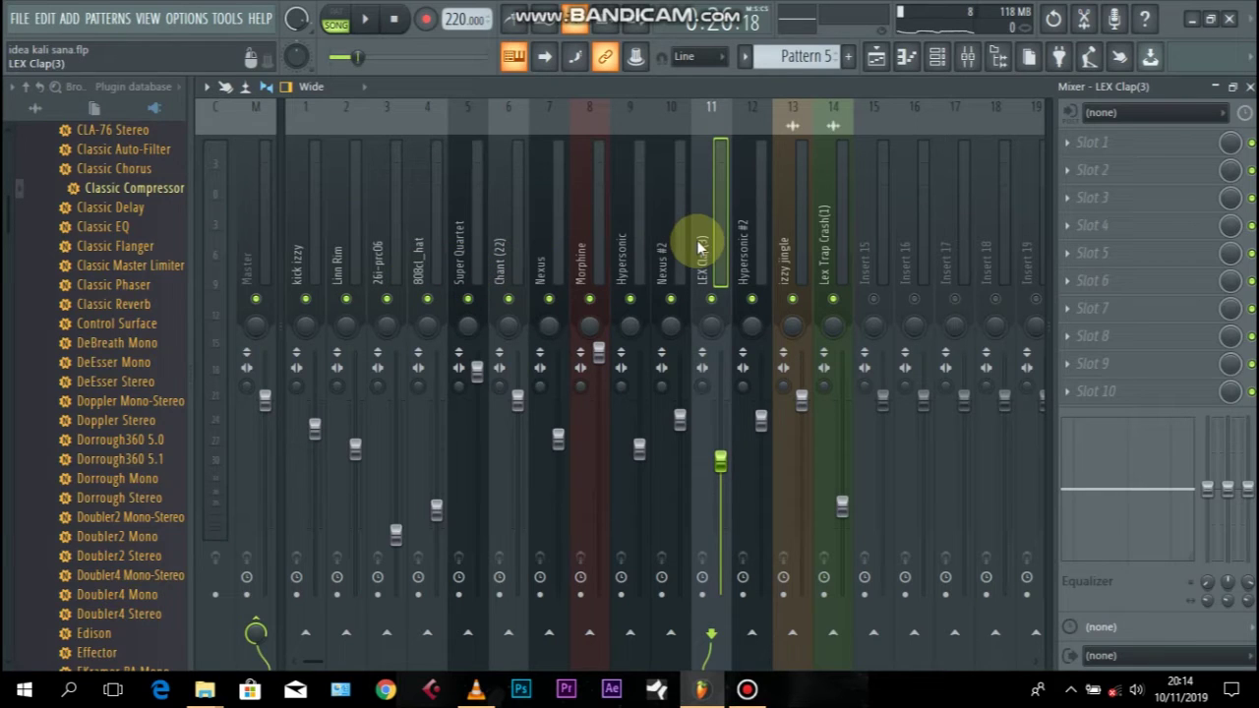
left_click(551, 265)
key("space")
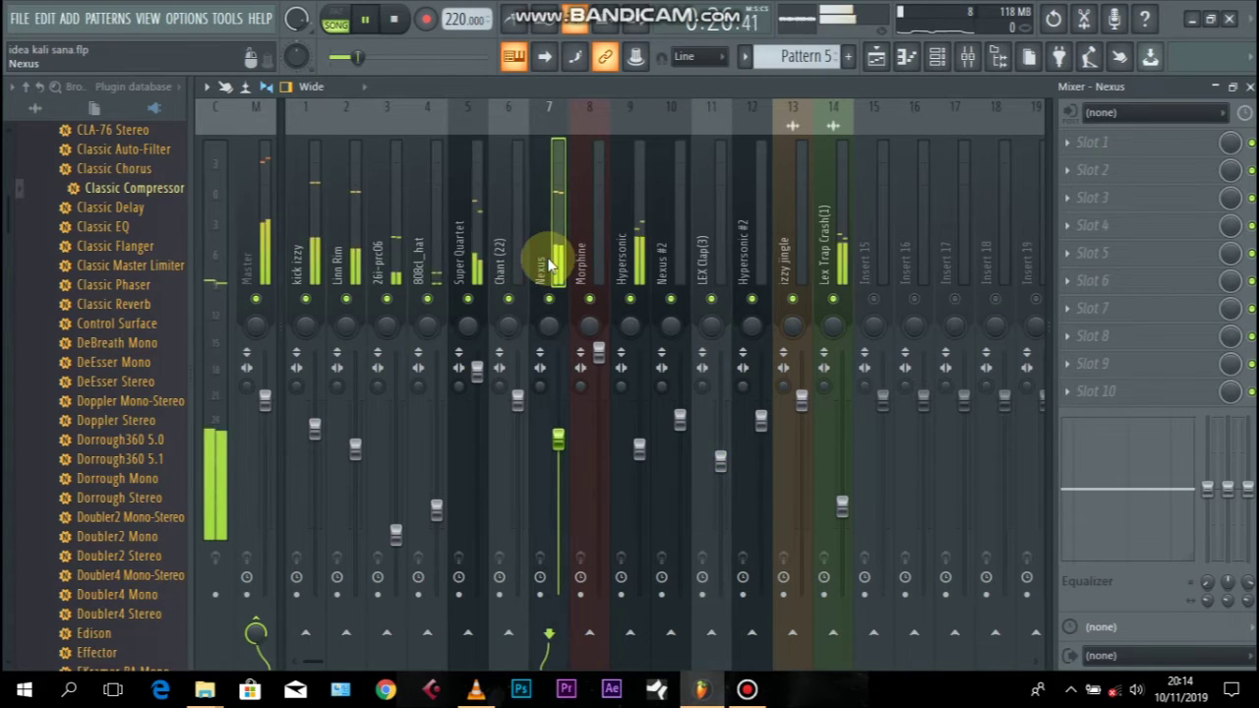
left_click(550, 299, "ctrl")
left_click(550, 300, "ctrl")
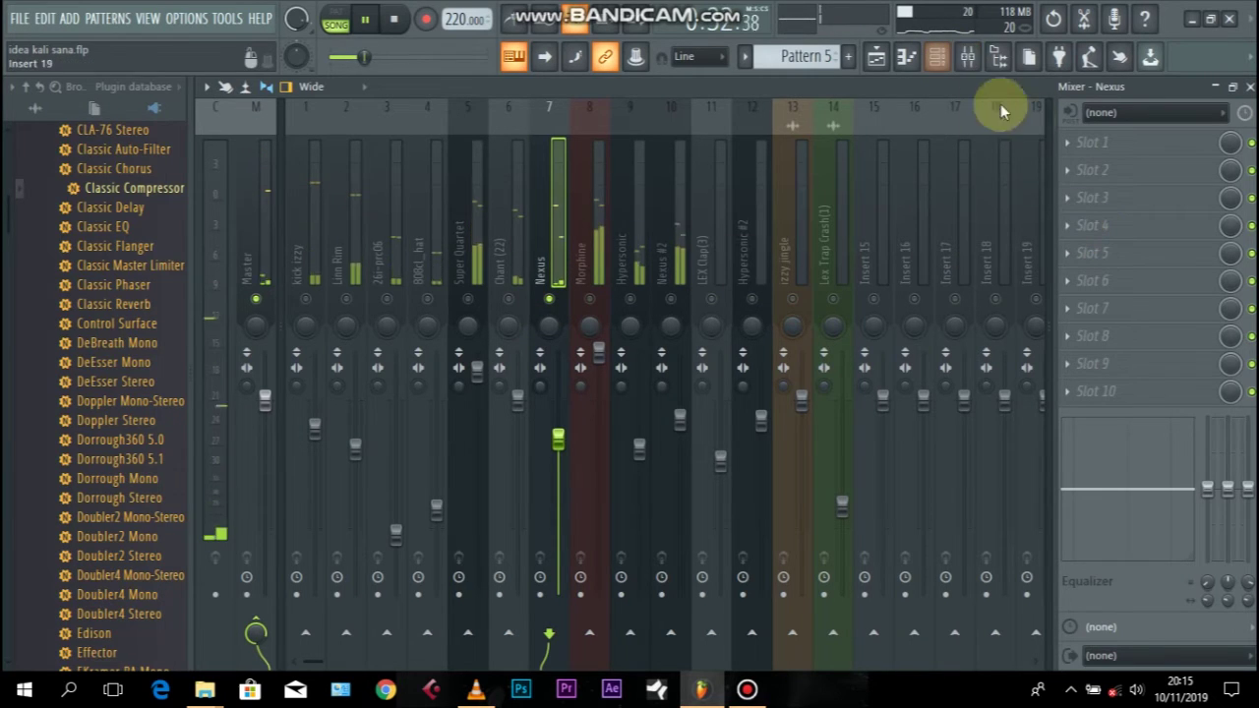
- Load Fruity Stereo Enhancer into slot 3 of the Nexus track with the For strings preset, and adjust its stereo separation and phase offset
left_click(1080, 197)
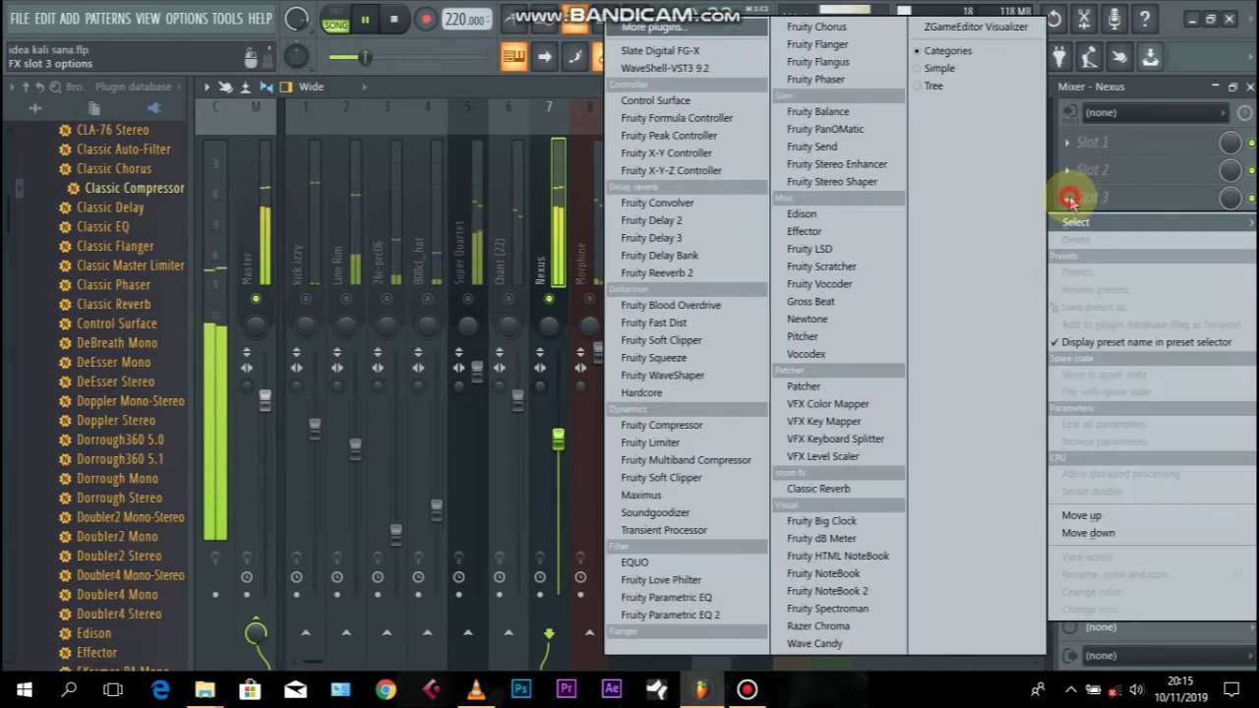
left_click(861, 165)
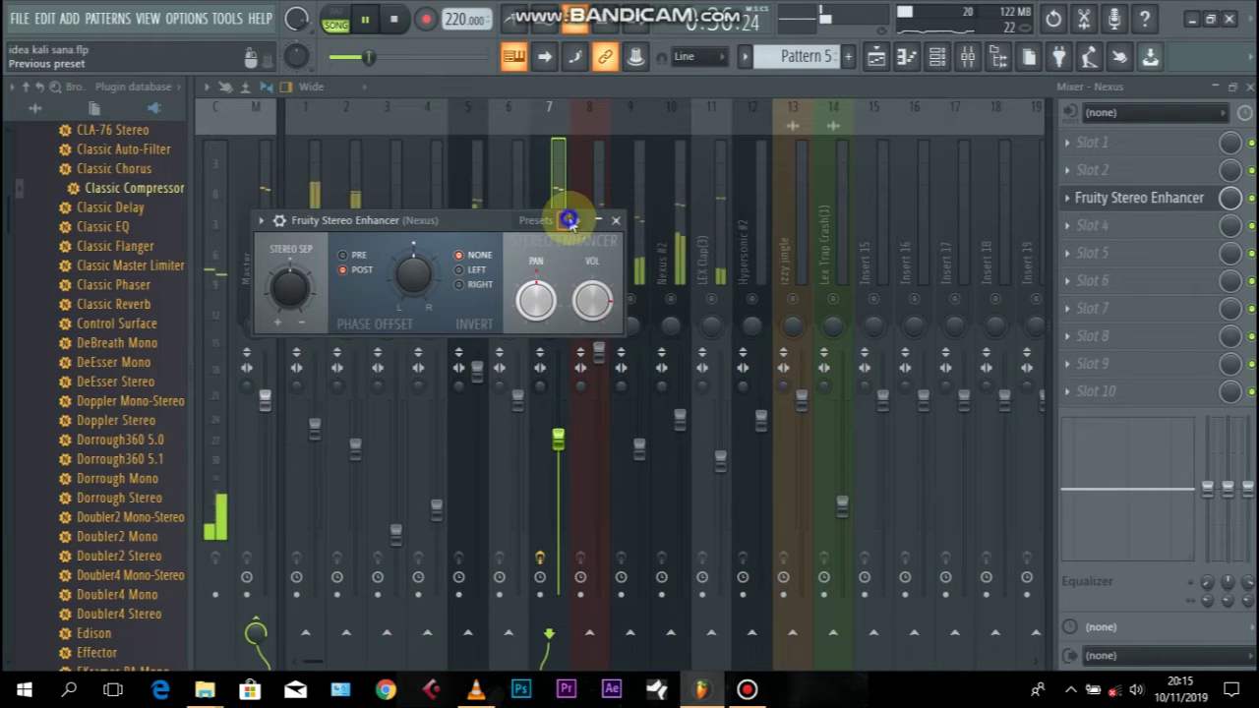
left_click(571, 220)
left_click(599, 245)
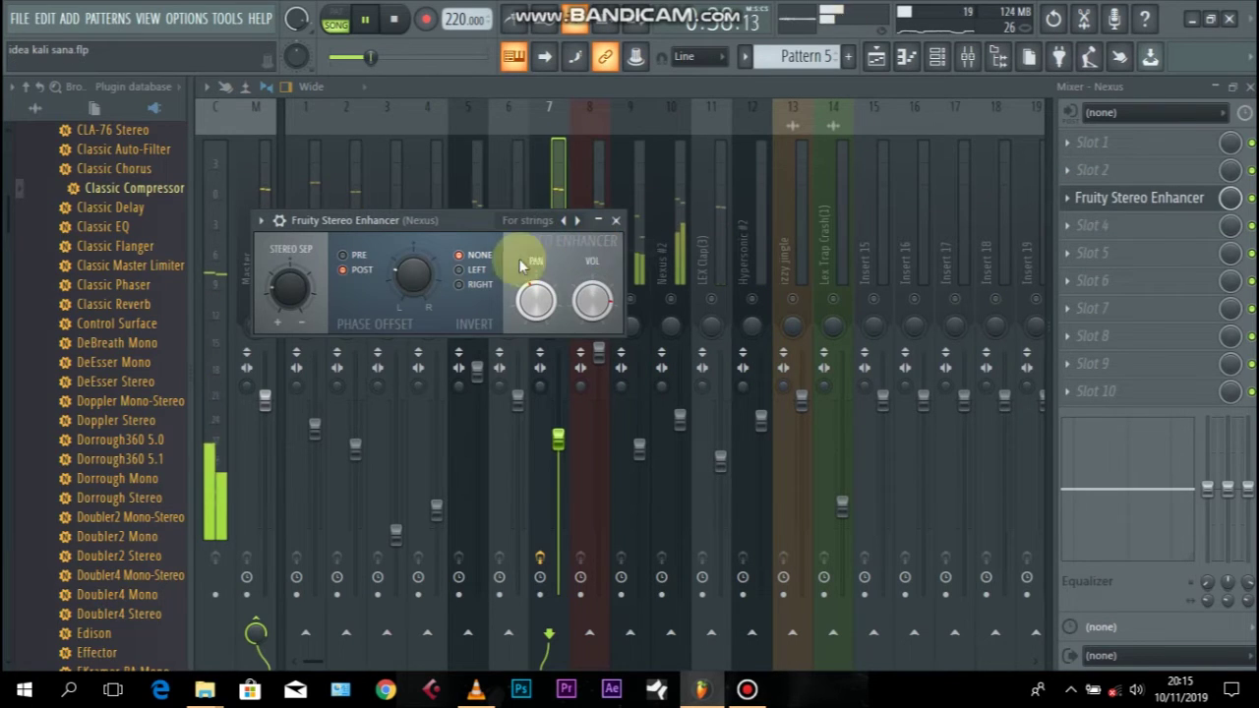
left_click_drag(293, 295, 293, 272)
left_click_drag(406, 279, 405, 270)
left_click(615, 220)
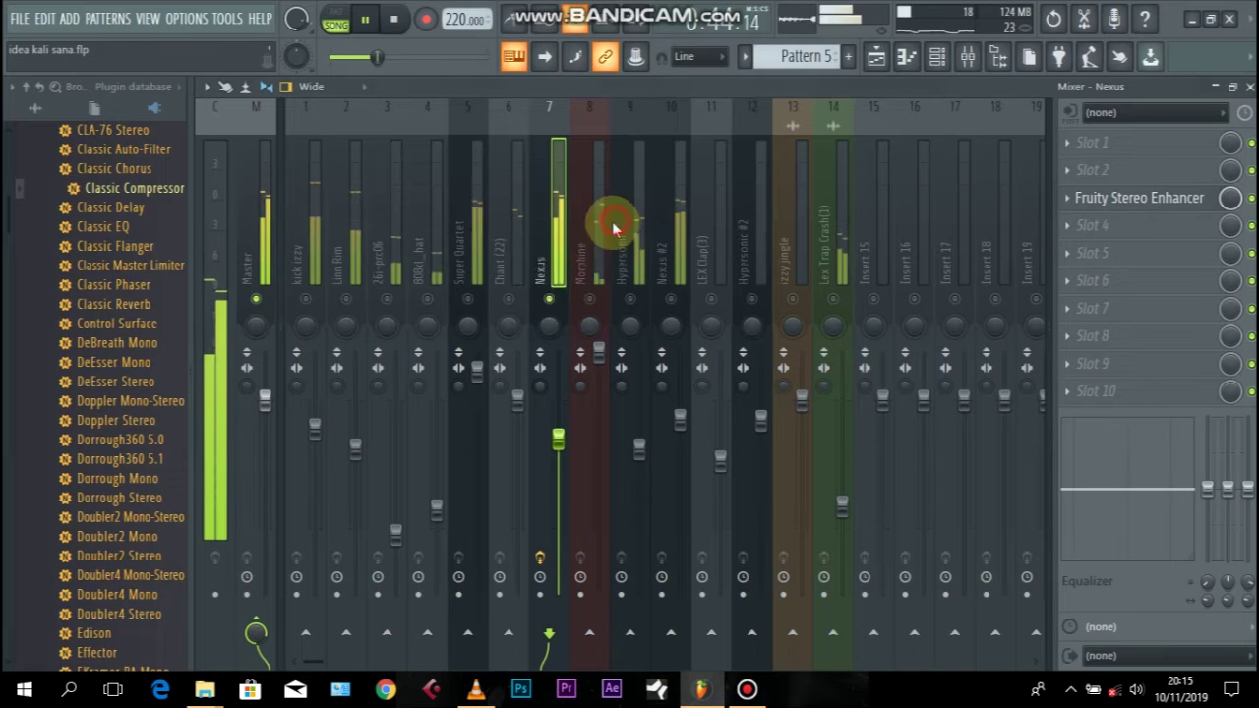
- Unmute Chant (22) and Super Quartet alongside Nexus for comparison, then bring all mixer tracks back into the mix
left_click(508, 298)
left_click(468, 298)
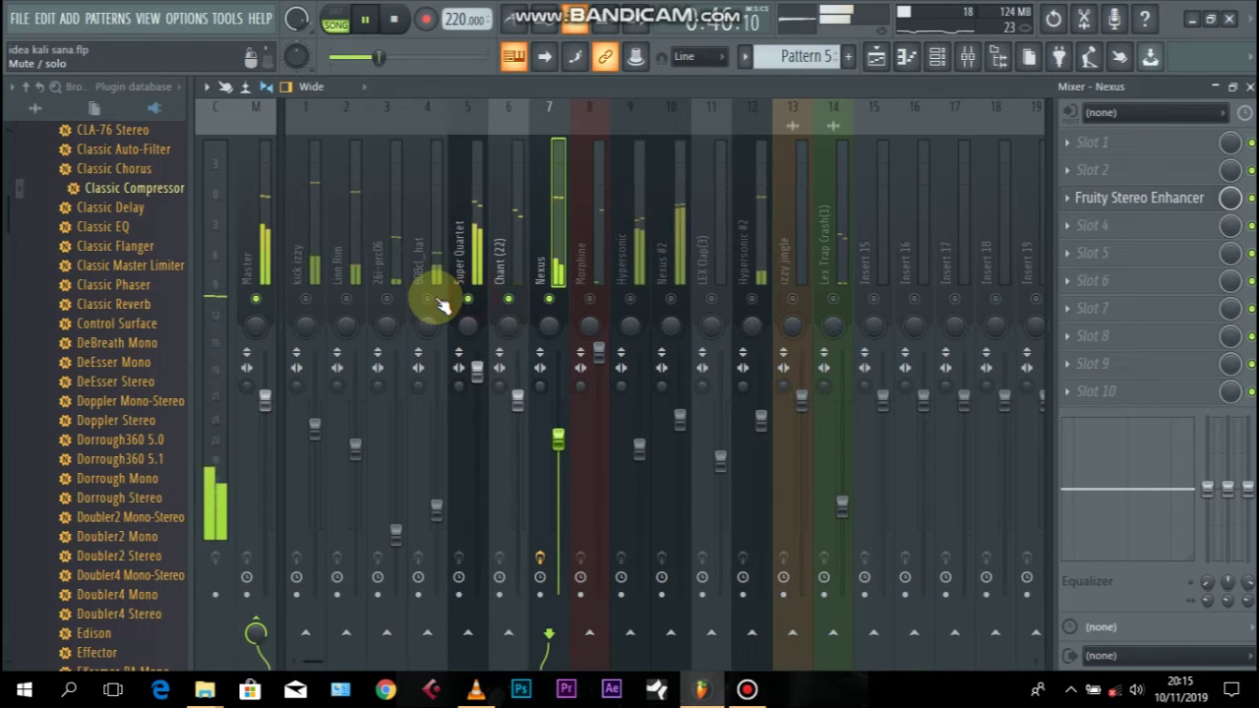
right_click(551, 299)
right_click(551, 299)
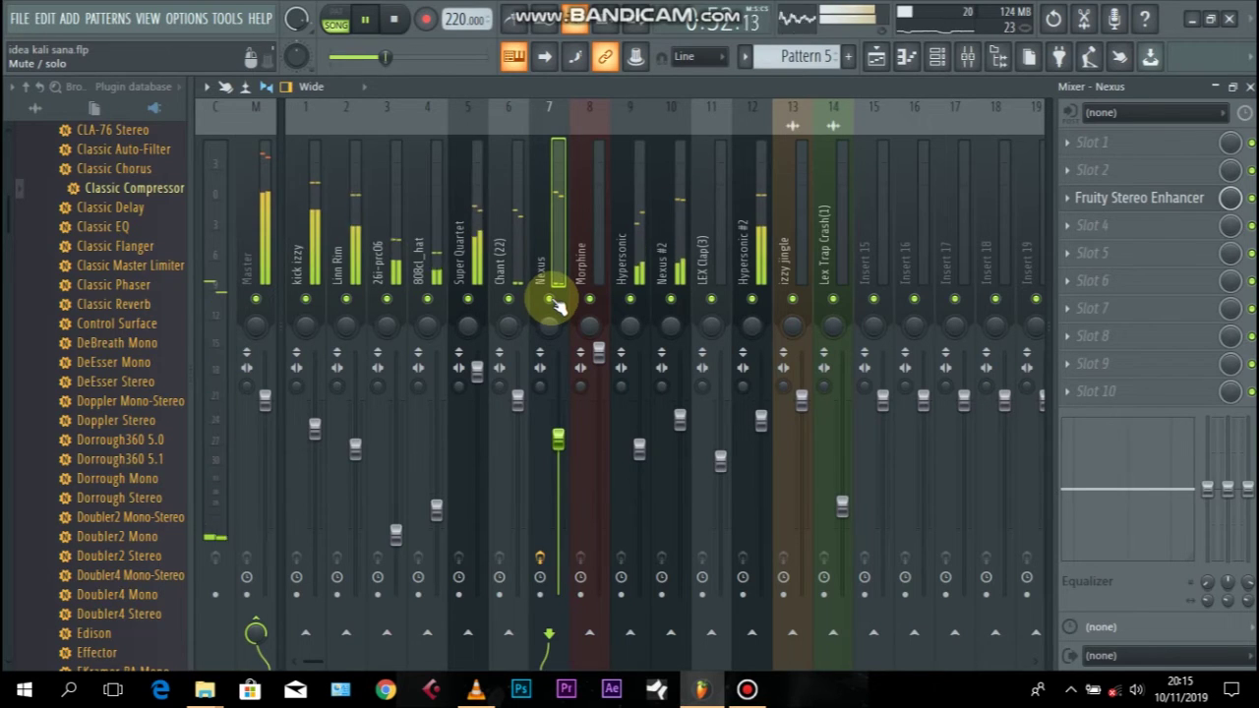
- Solo the Nexus #2 track and select it for adding effects
right_click(673, 299)
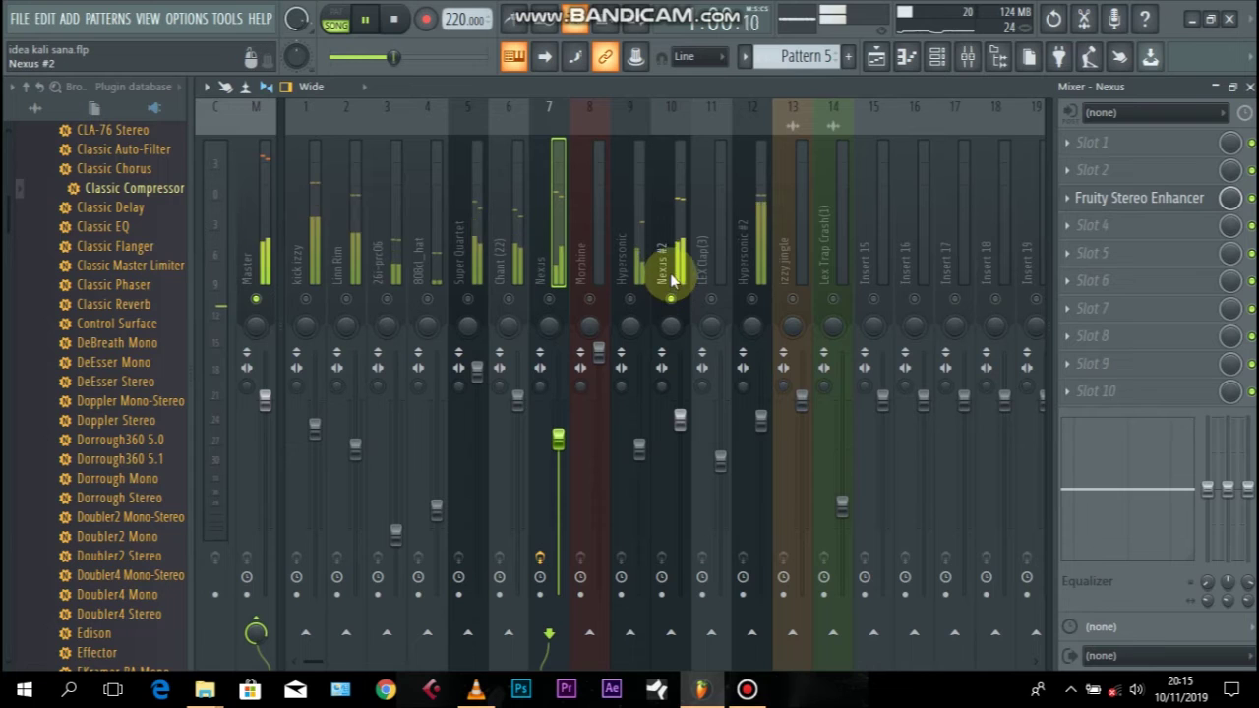
left_click(669, 281)
key("space")
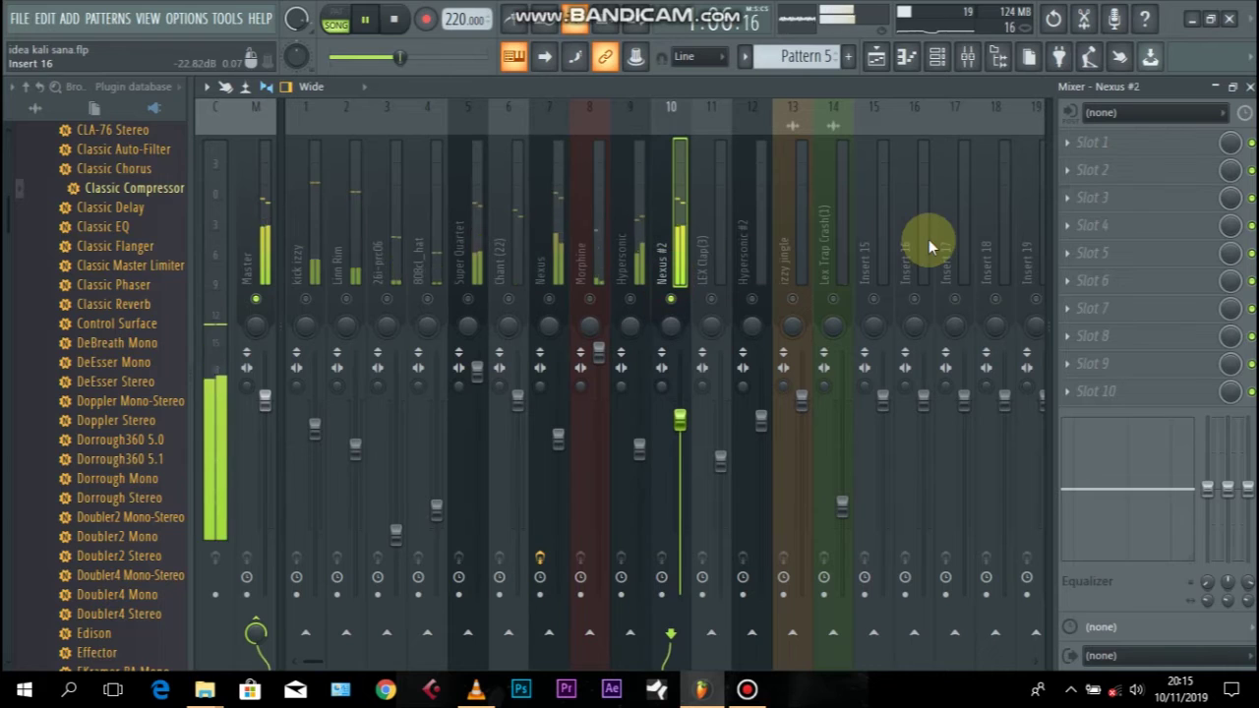
- Load Fruity Stereo Shaper into slot 4 of Nexus #2 and set its left/right delay to about 9.3 ms right
left_click(1069, 226)
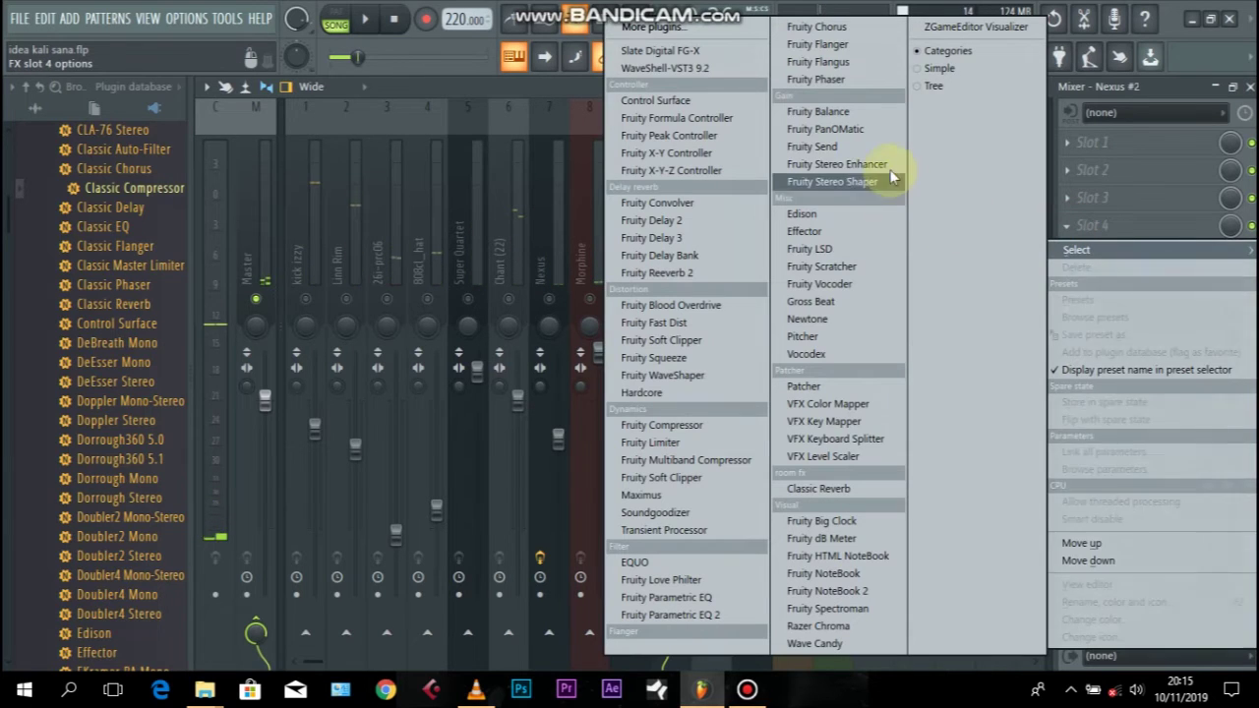
left_click(865, 179)
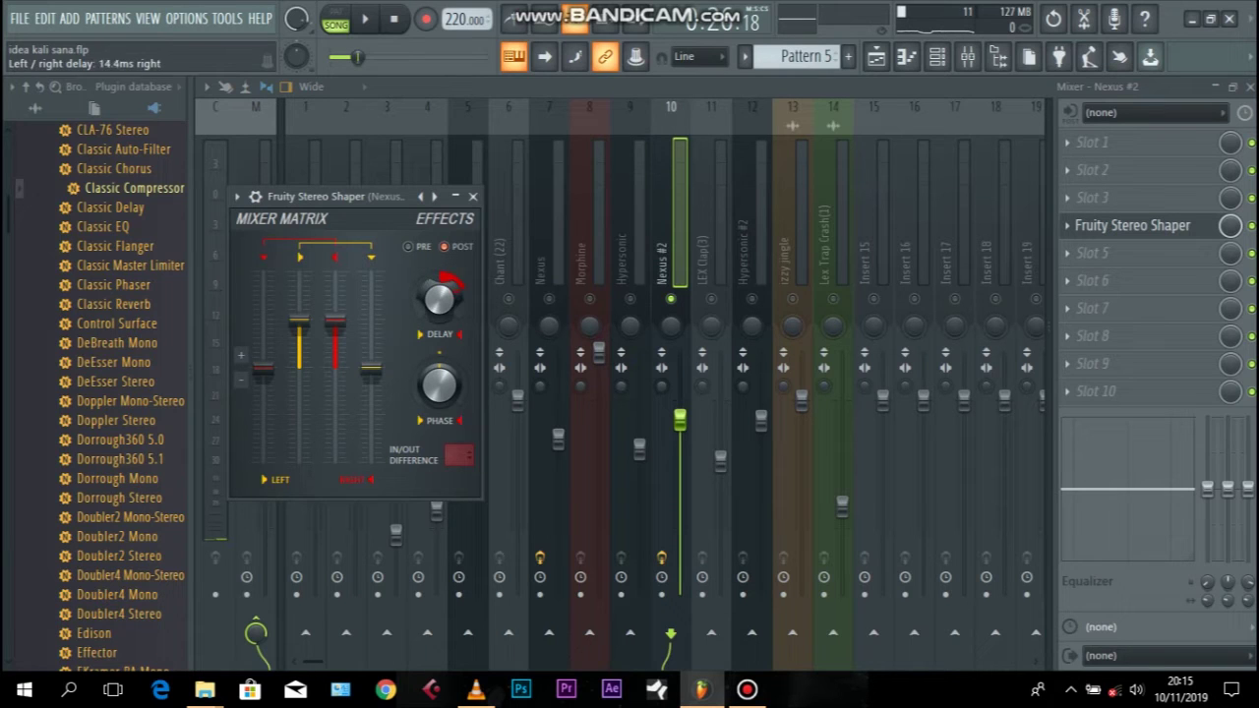
key("space")
left_click_drag(448, 301, 442, 299)
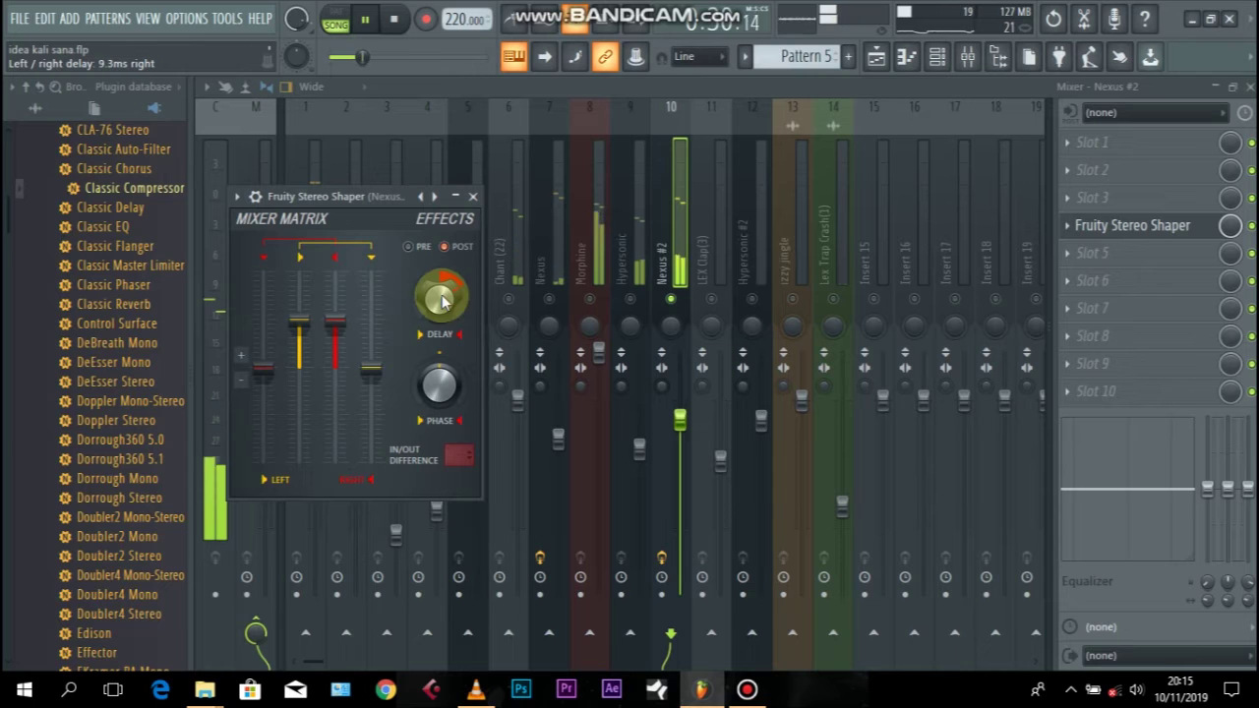
left_click(473, 196)
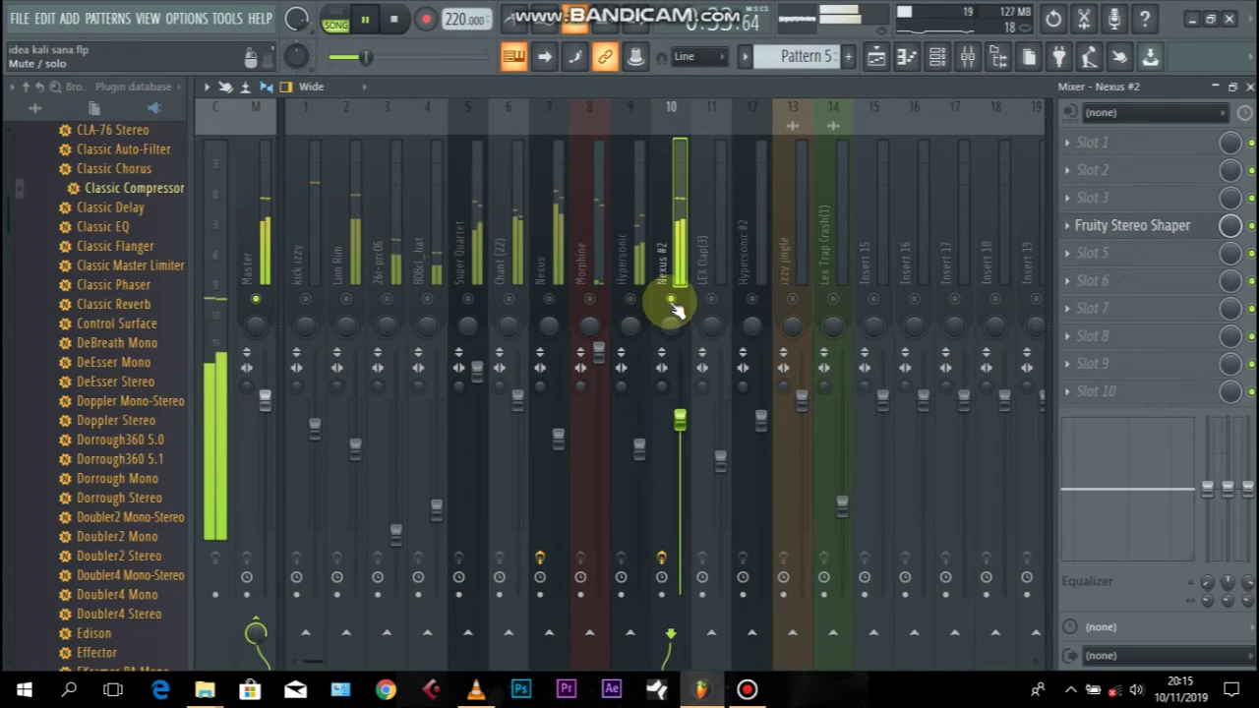
- Unsolo Nexus #2 to restore the full mix and save the project
right_click(673, 303)
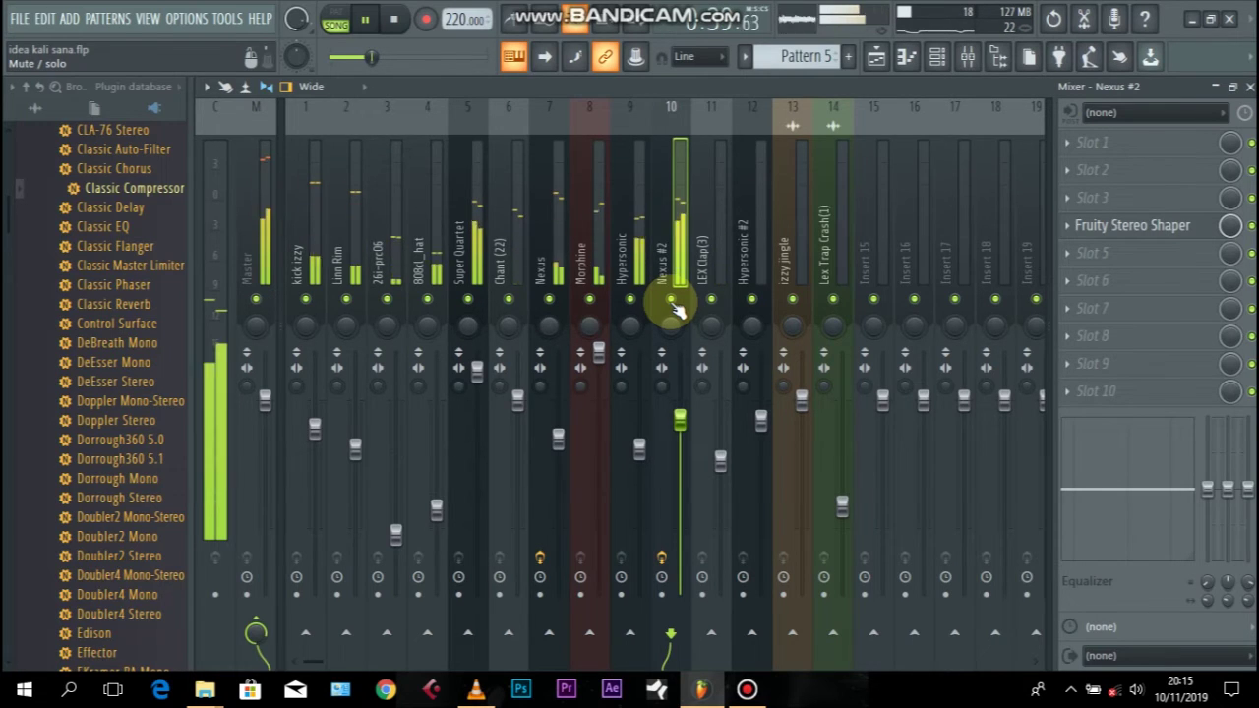
key("ctrl+s")
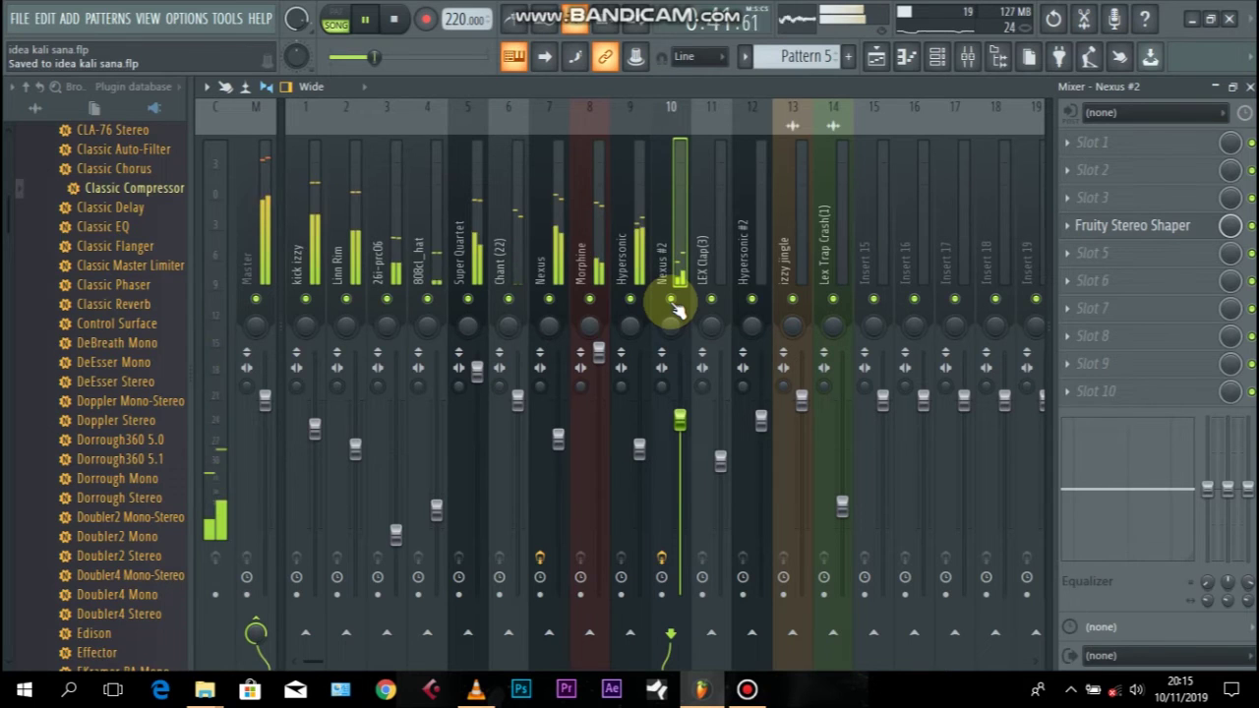
- Load Fruity Delay 2 into slot 3 of the Morphine track and listen to it in the full mix
left_click(592, 278)
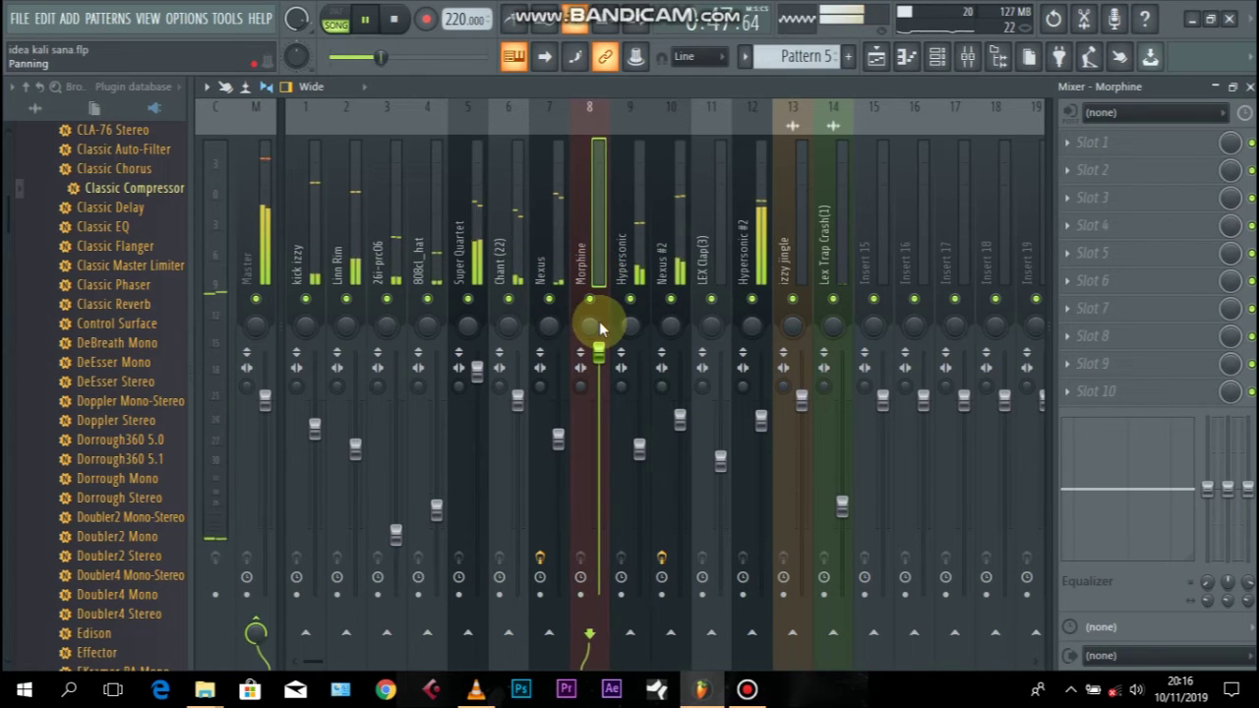
key("space")
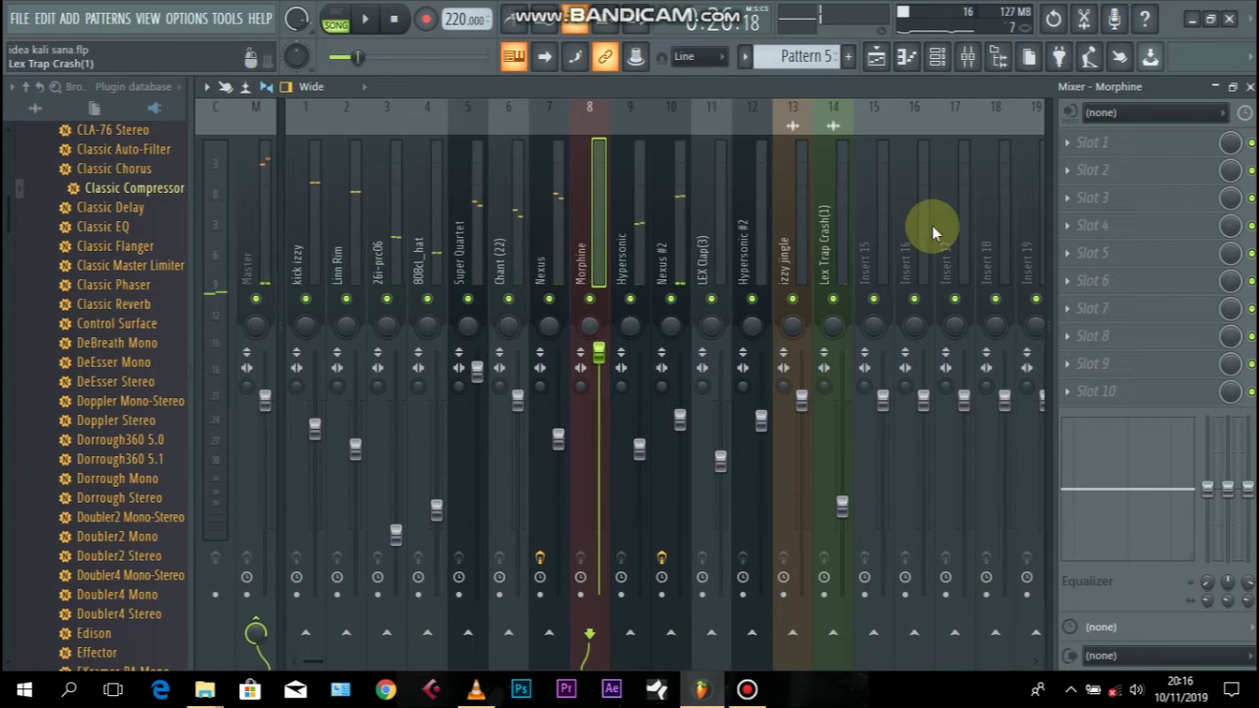
left_click(1082, 197)
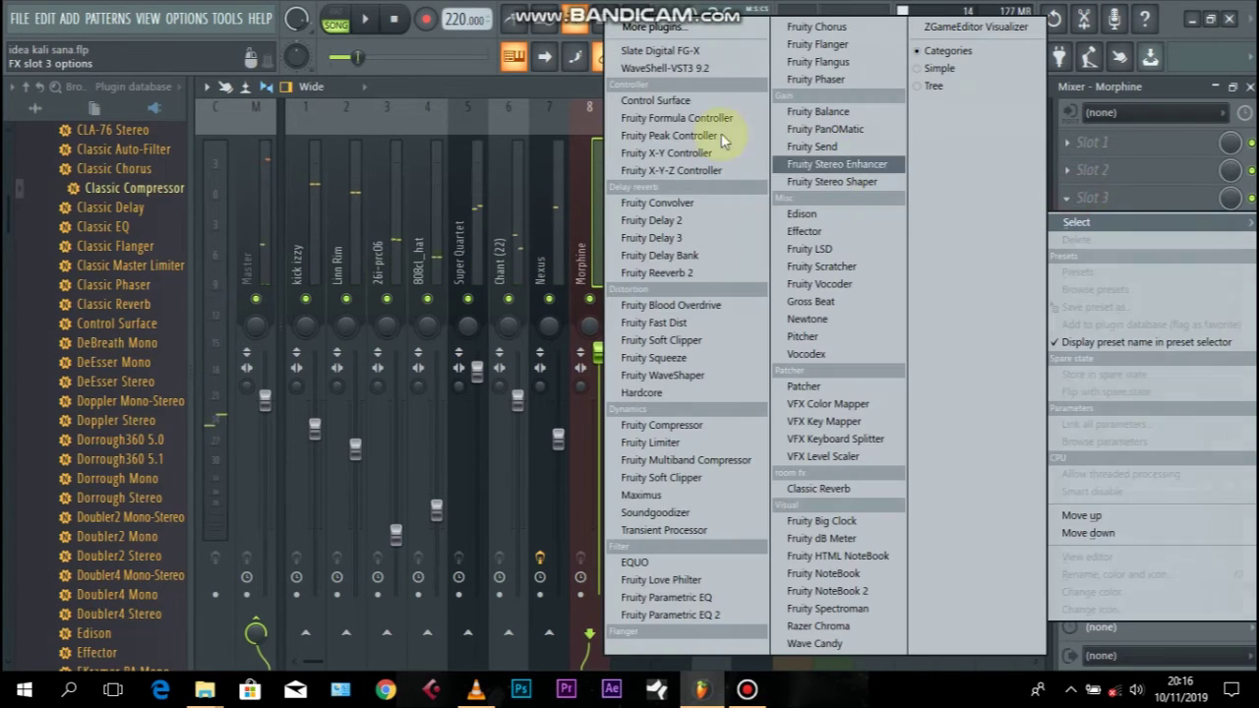
left_click(675, 222)
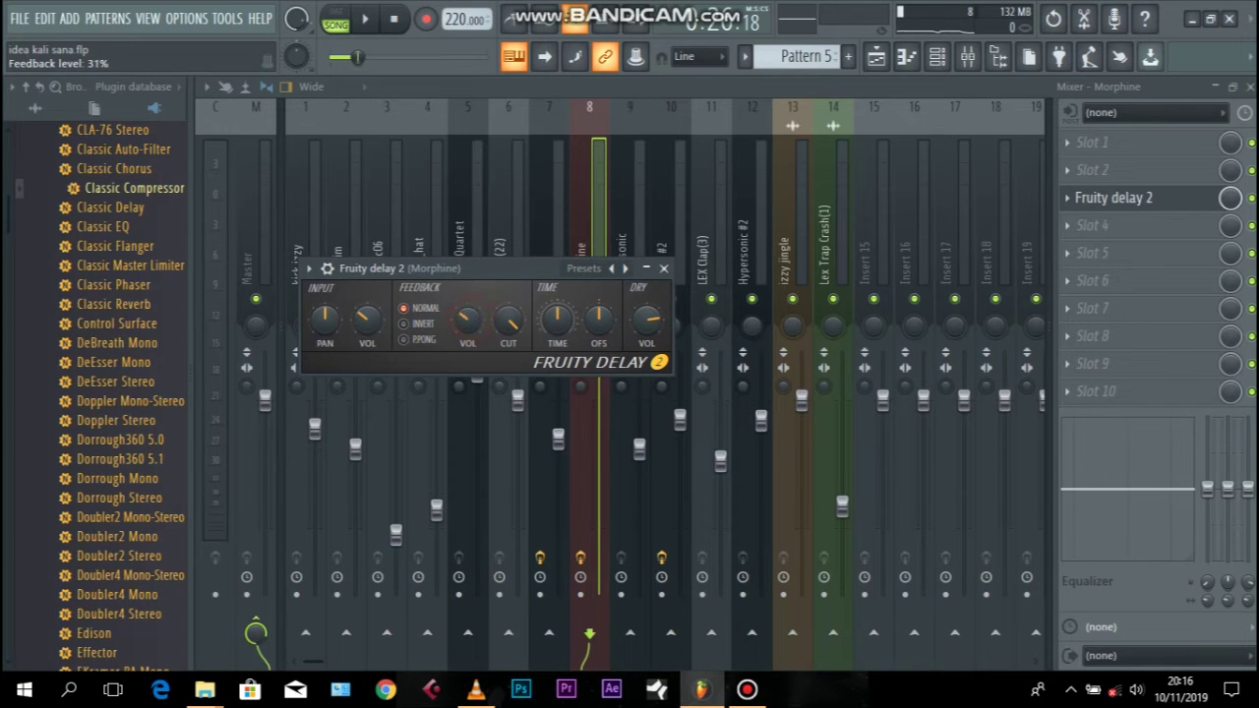
key("space")
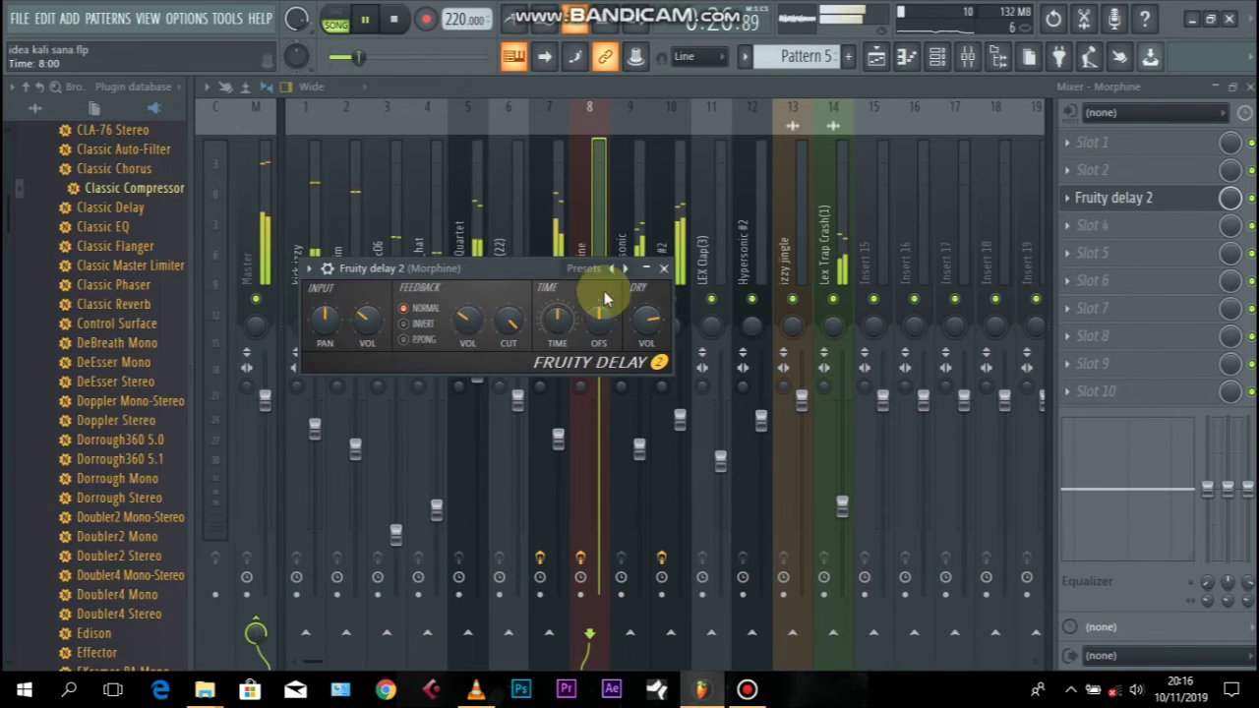
left_click(664, 271)
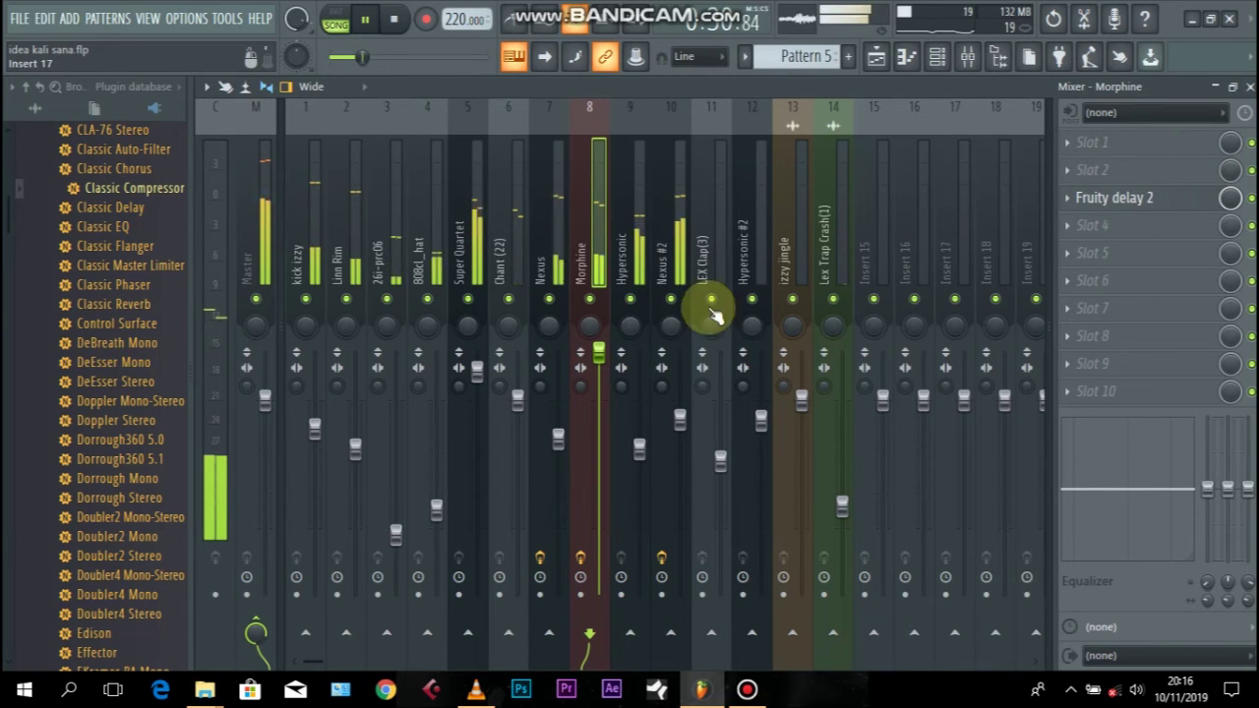
- Solo the Morphine track and raise its delay's input volume and feedback volume
right_click(589, 300)
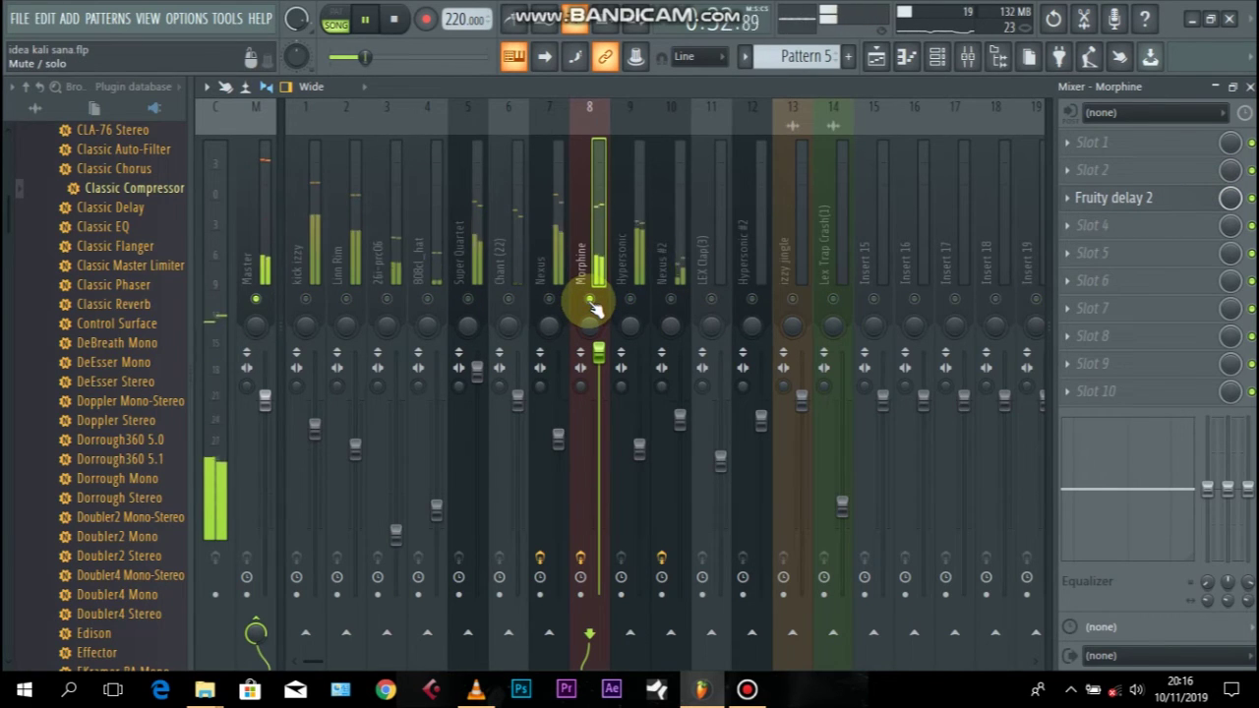
left_click(1124, 198)
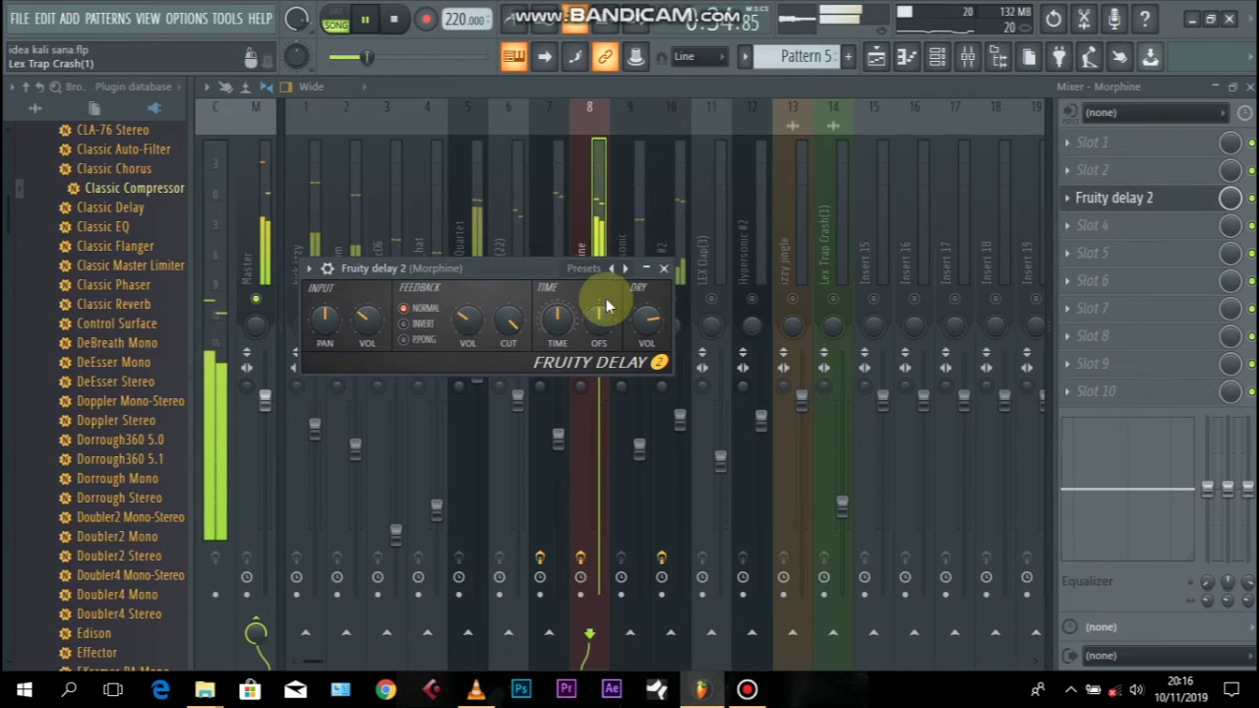
left_click_drag(363, 320, 364, 327)
mouse_move(468, 318)
left_mouse_down()
mouse_move(485, 314)
mouse_move(468, 321)
left_mouse_up()
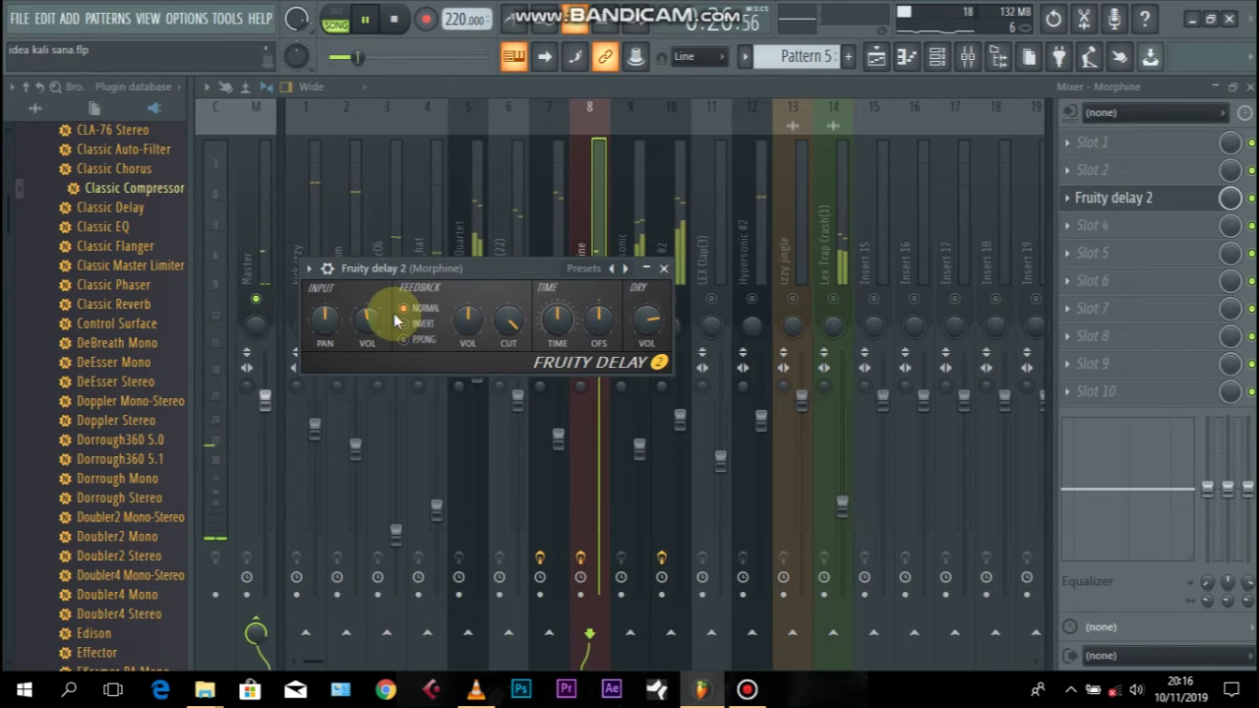
left_click(665, 268)
- Try the Morphine delay's ping-pong feedback mode, then set the feedback mode to Invert
left_click(1102, 198)
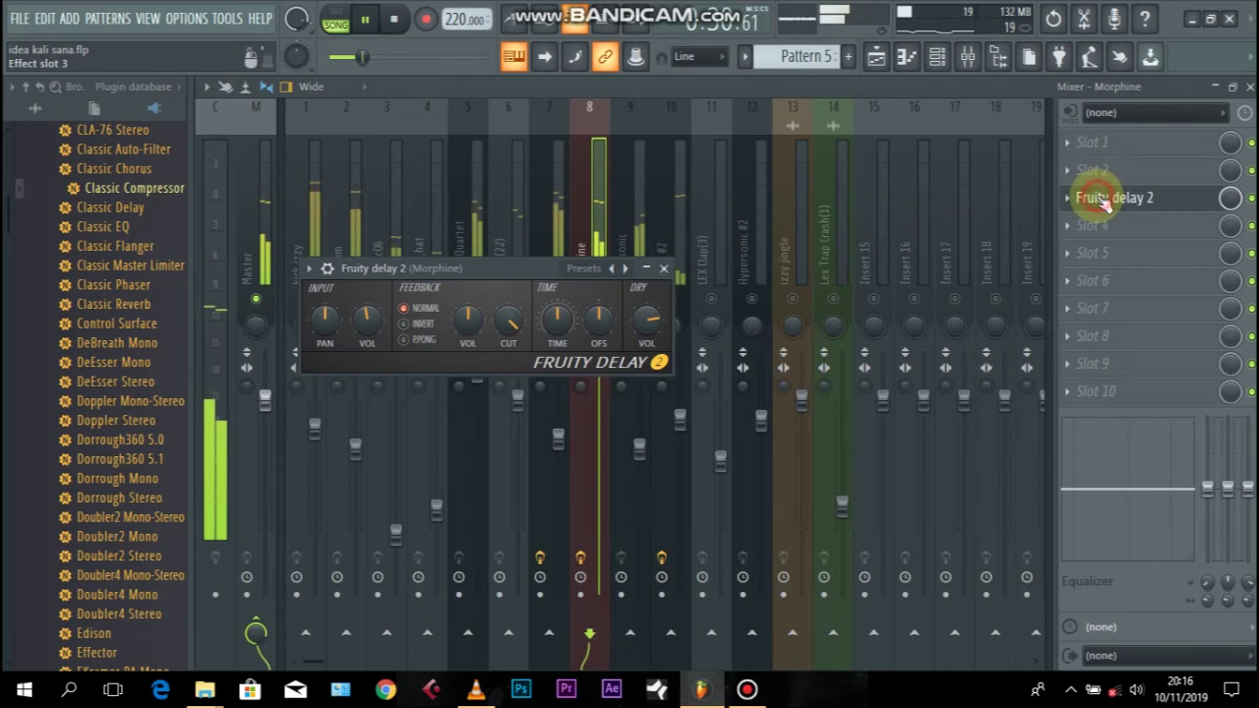
left_click(404, 339)
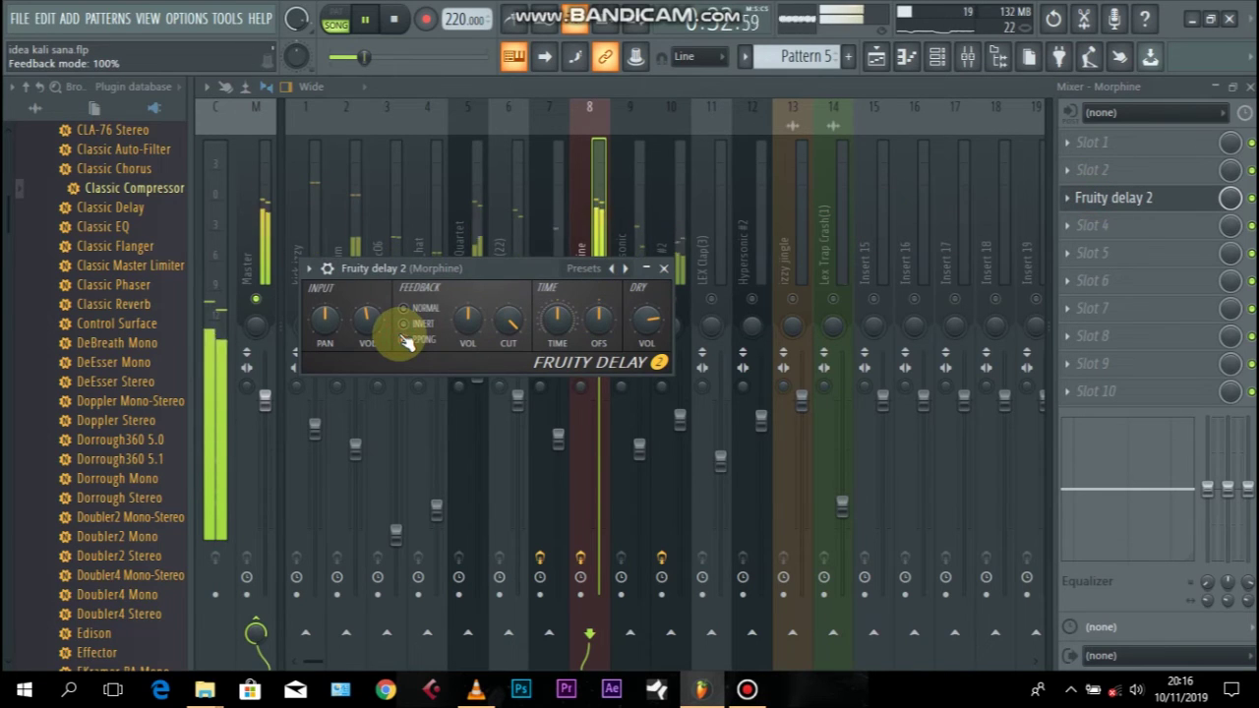
left_click(406, 326)
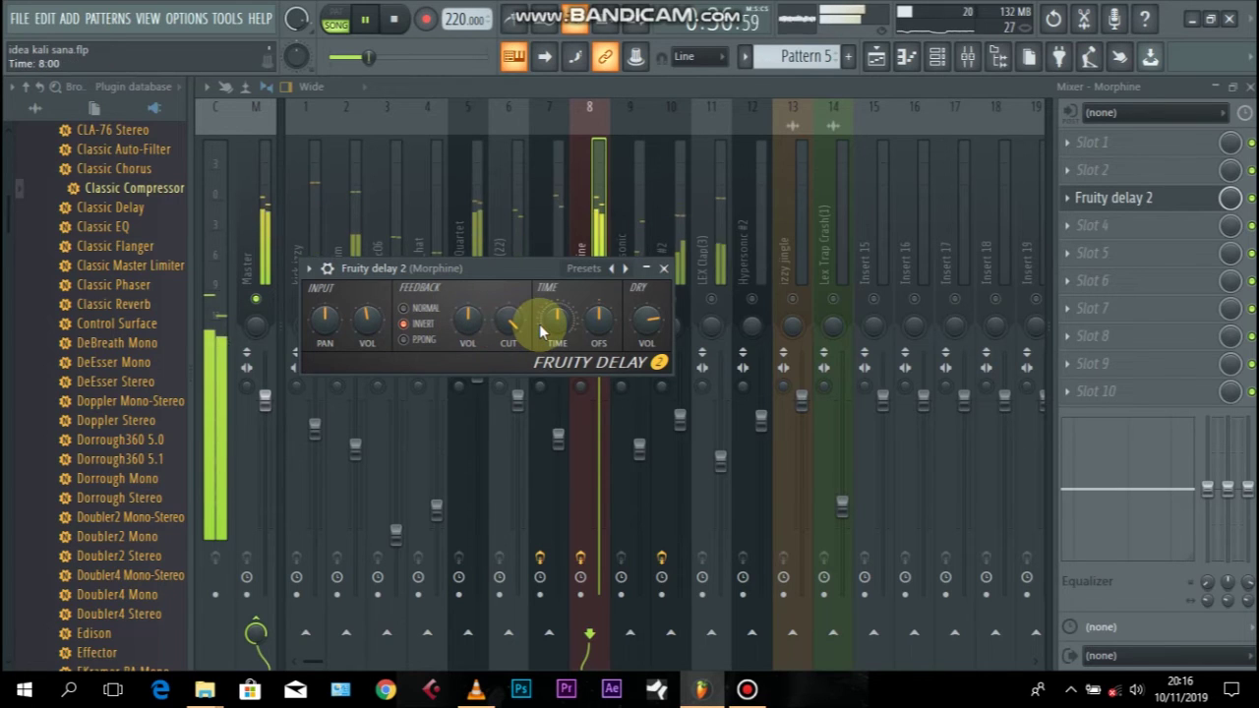
left_click(664, 268)
- Unsolo the Morphine track, save the project and stop playback
right_click(590, 301)
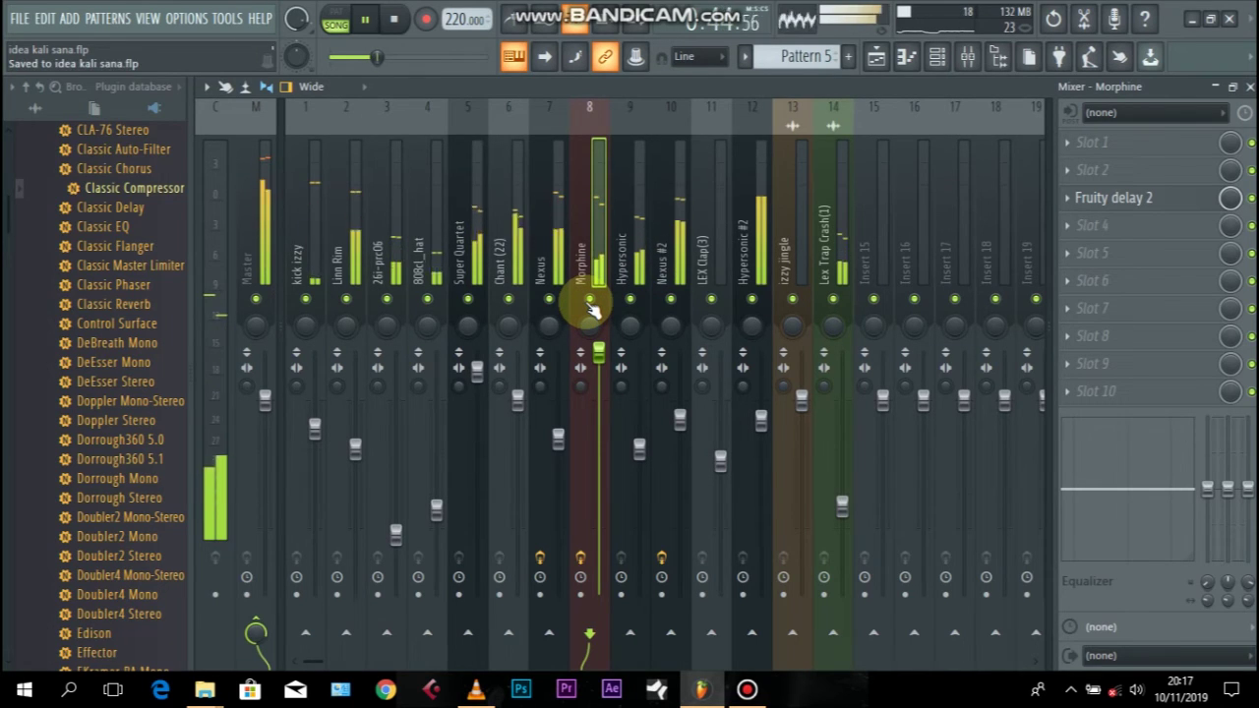
key("space")
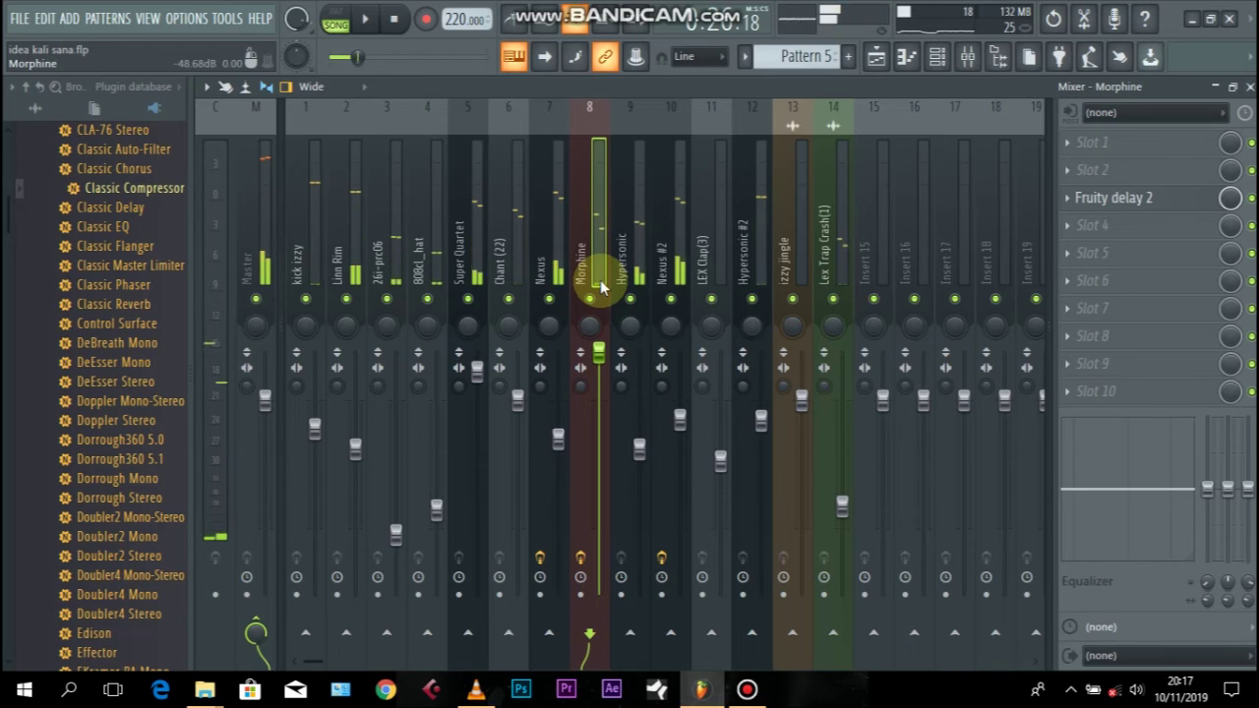
- Solo the 26i-prc06 track and load Classic Reverb into its effect slot 4
right_click(392, 298)
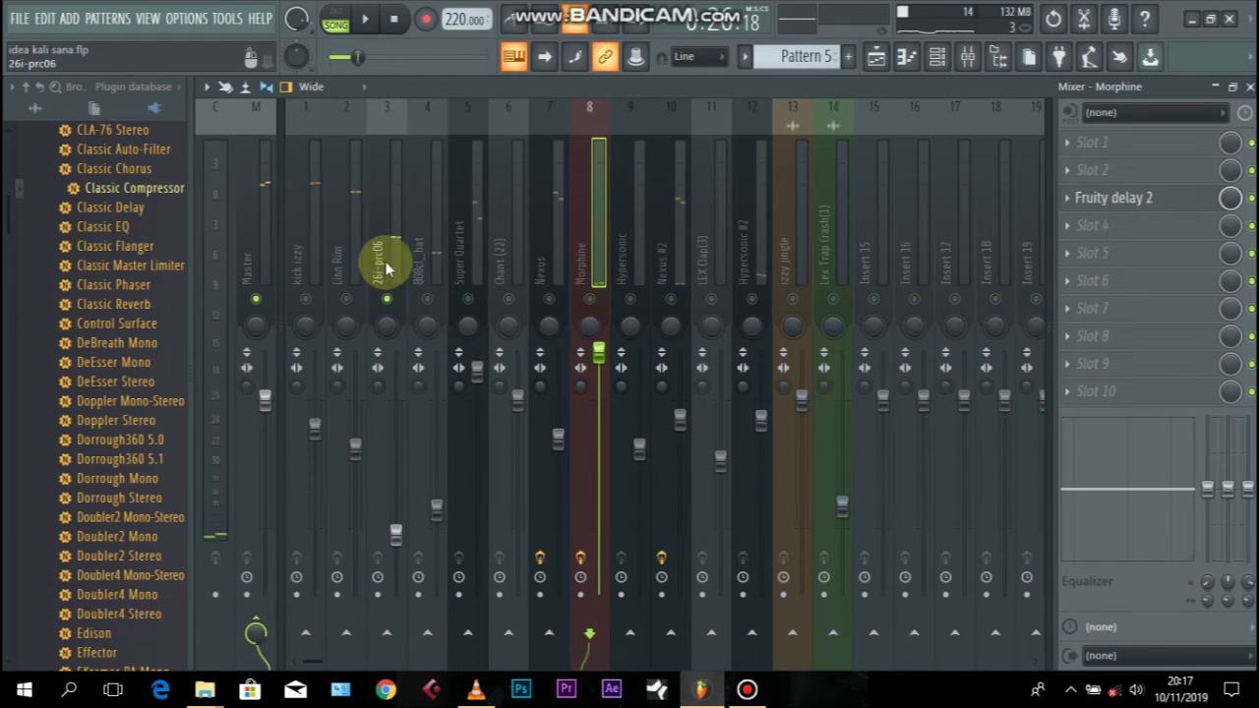
left_click(385, 261)
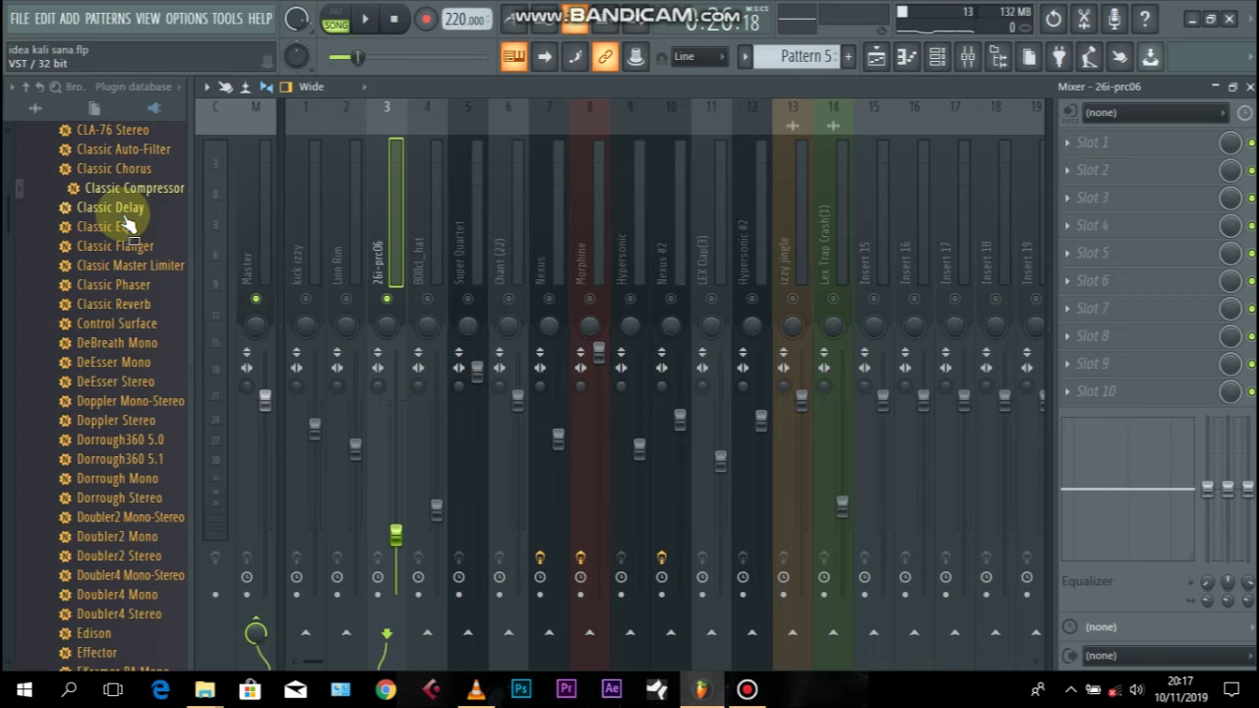
left_click_drag(137, 309, 1118, 225)
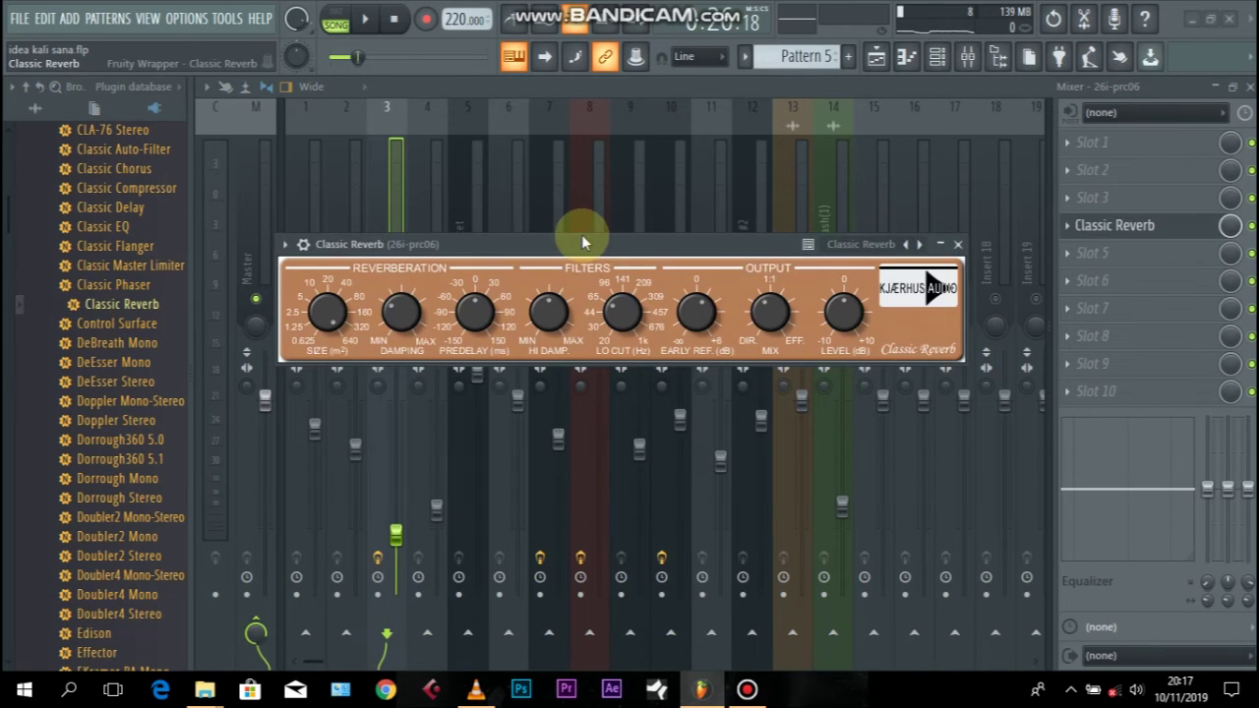
- Play the song, reduce the Classic Reverb size on the 26i-prc06 track, and close the effect
left_click(363, 19)
left_click_drag(326, 310, 326, 386)
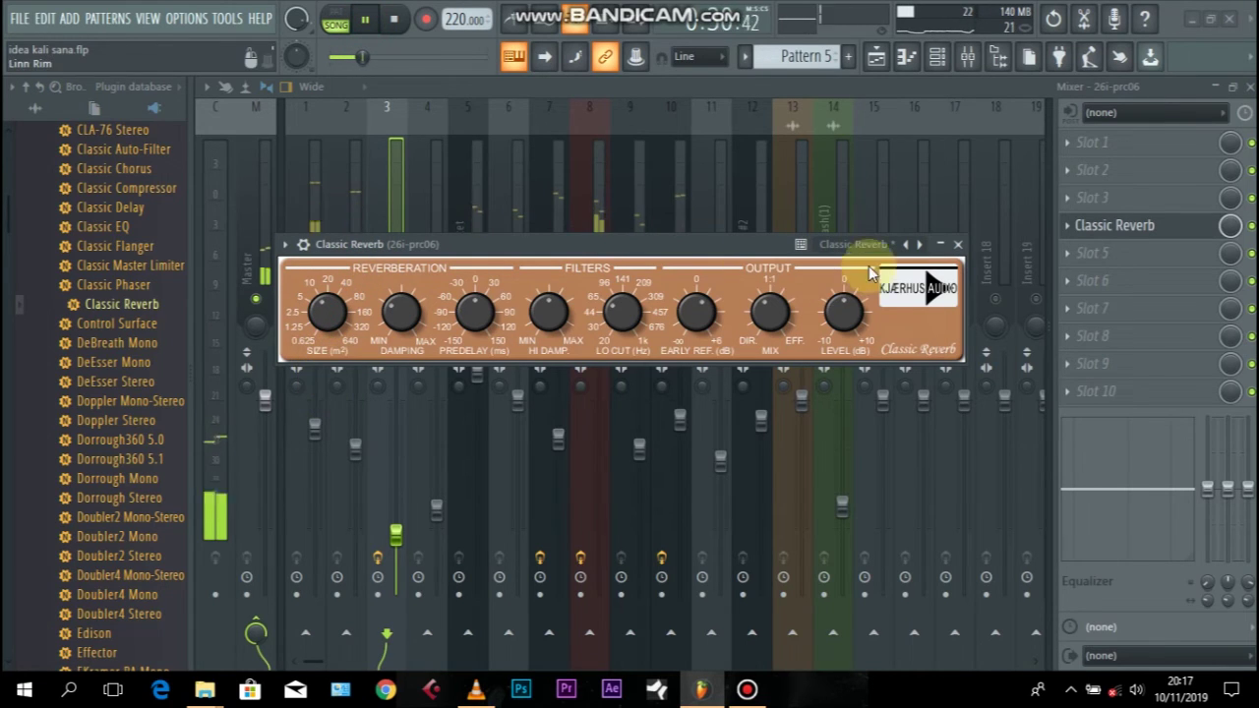
left_click(958, 244)
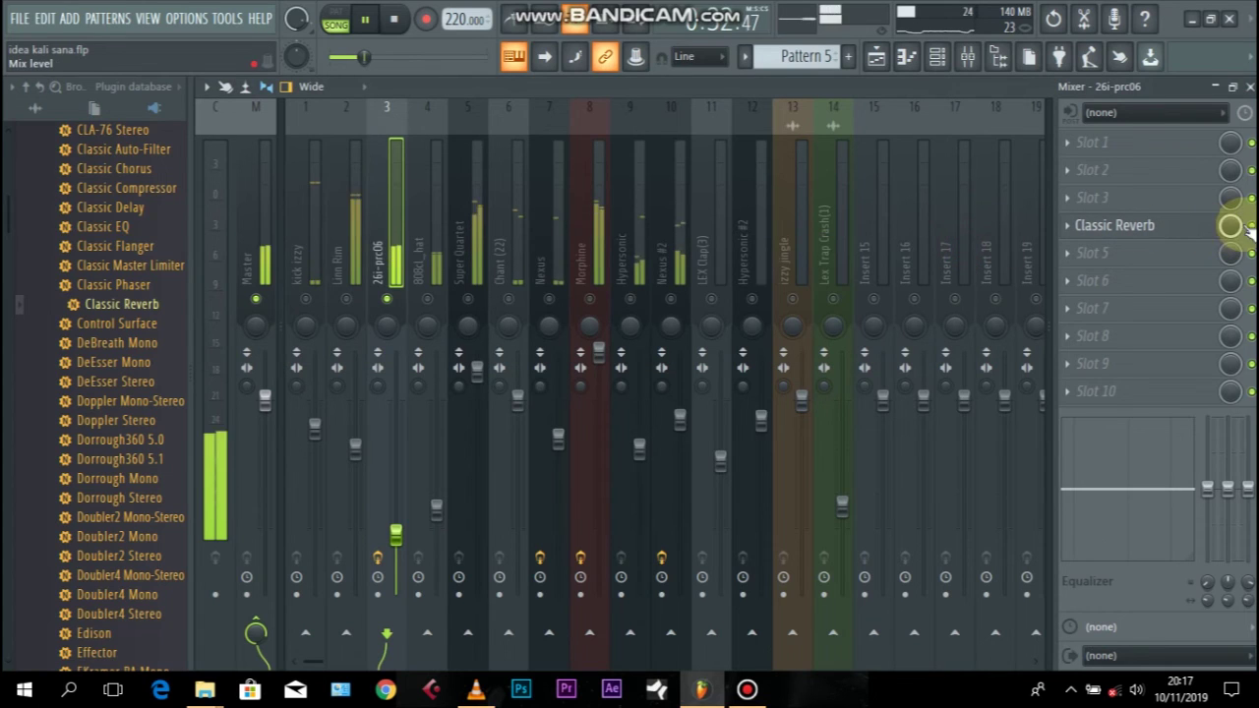
- Load Classic Reverb into effect slot 4 of the 808cl_hat track and set its size to about 6.6 m2
left_click(427, 280)
left_click_drag(147, 300, 1087, 227)
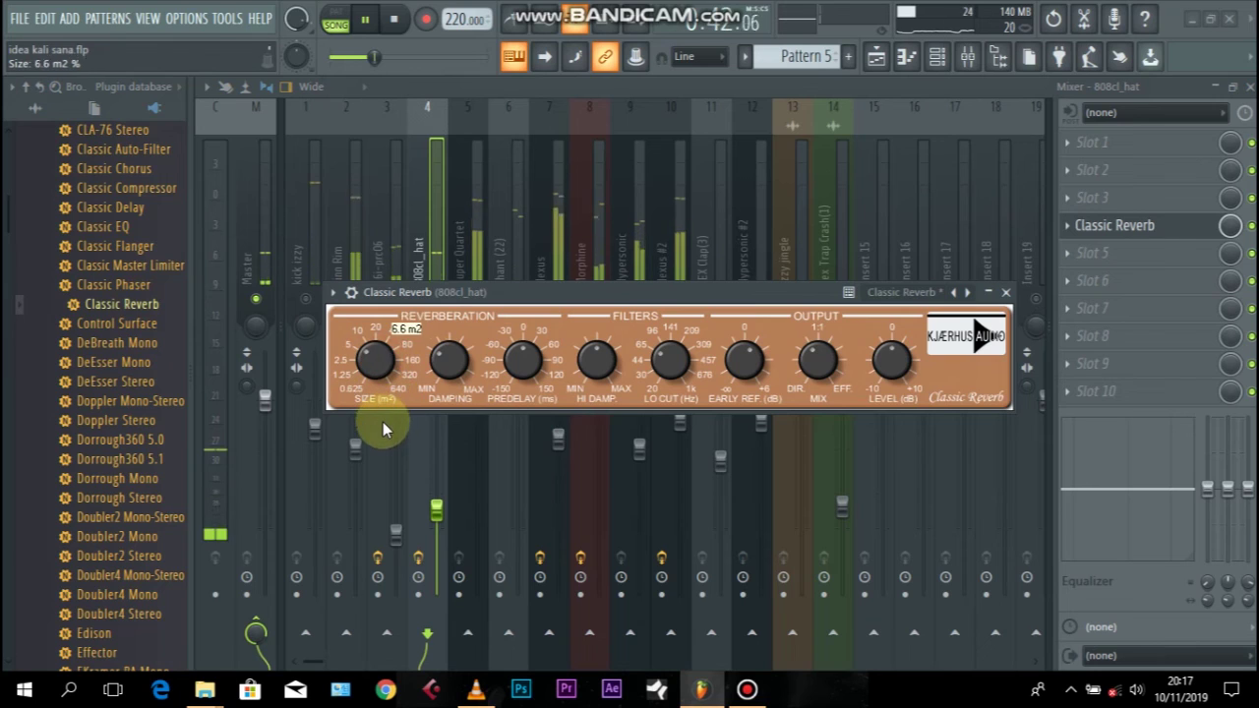
left_click(1005, 293)
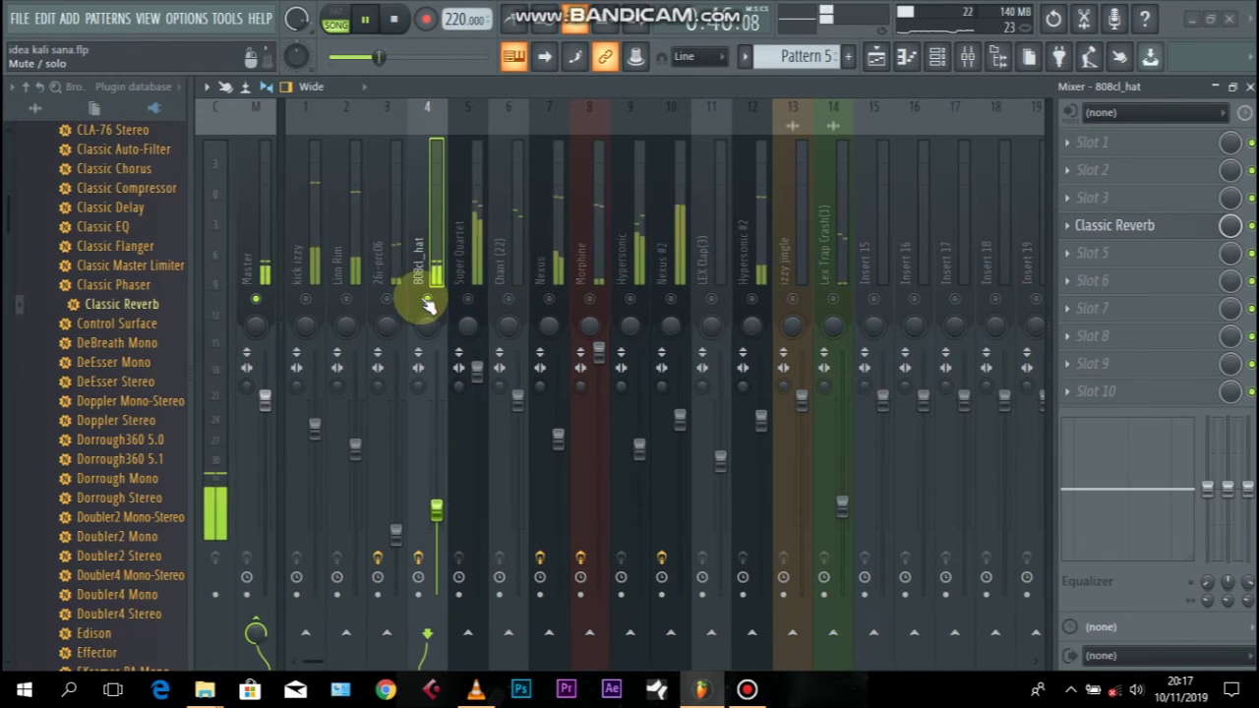
- Unsolo the 808cl_hat track to hear the hat in the full mix, and stop playback
right_click(427, 301)
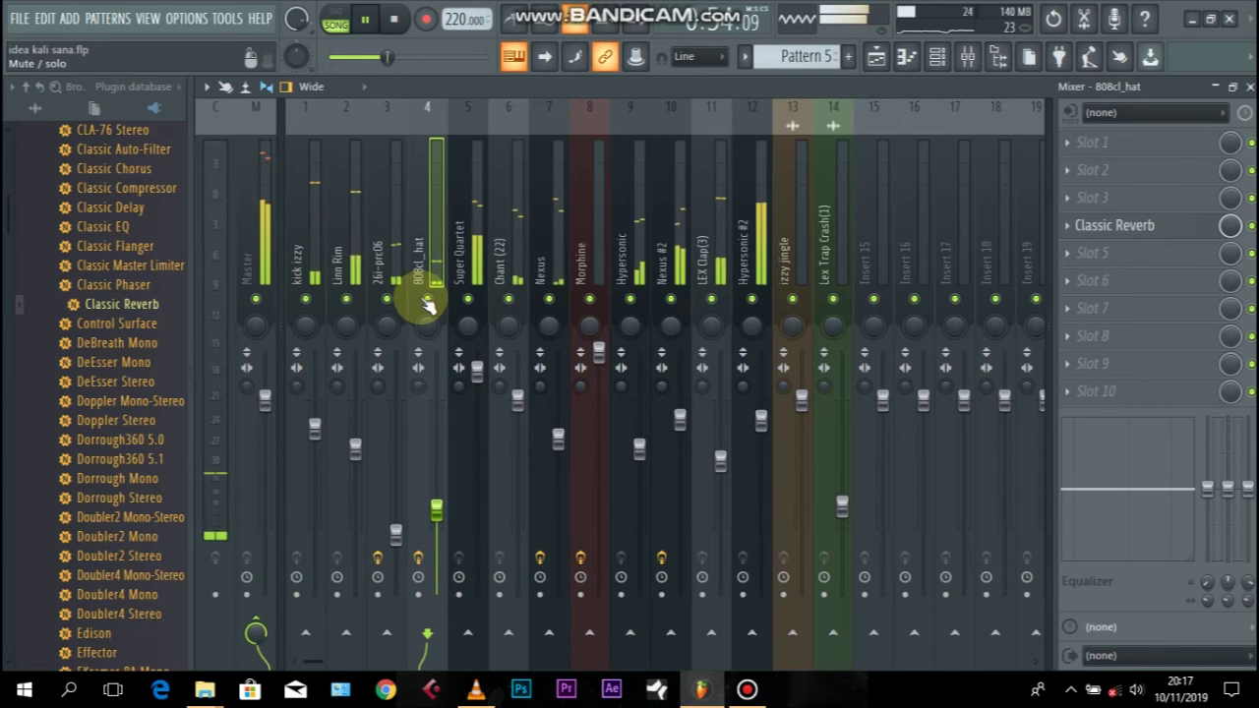
key("space")
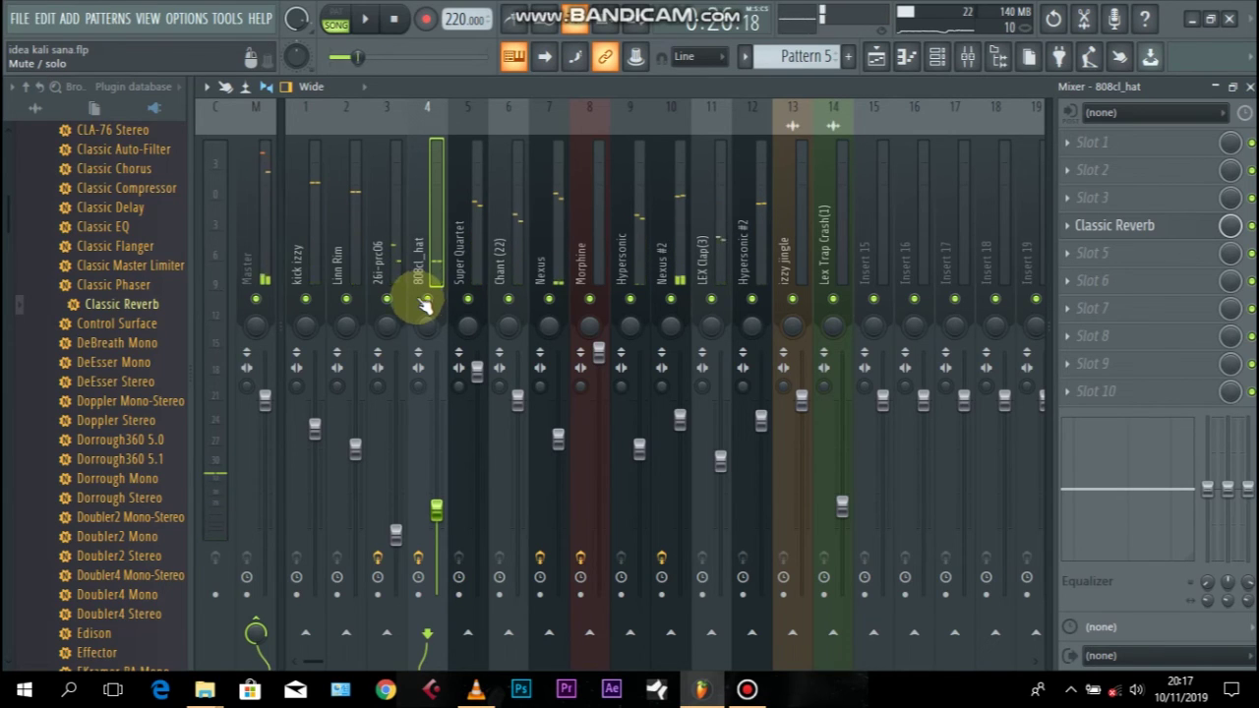
- Load Fruity Limiter into effect slot 10 of the Master track, keeping its default settings
left_click(247, 267)
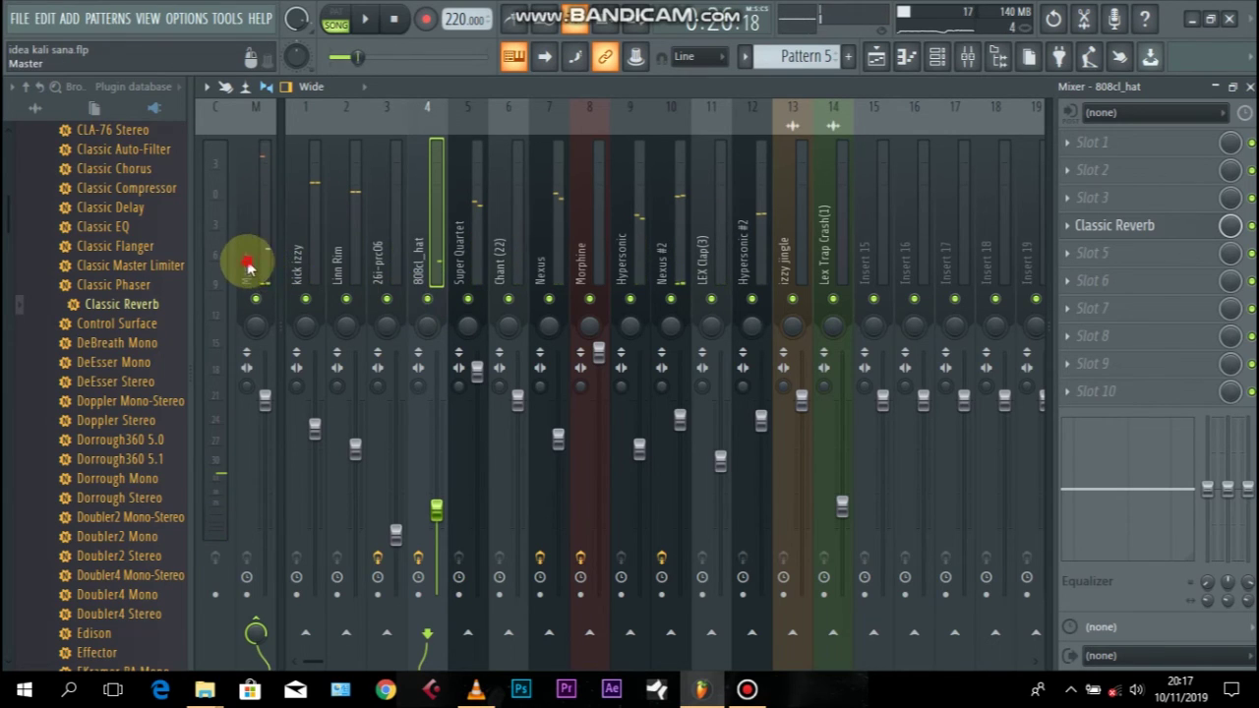
left_click(1071, 393)
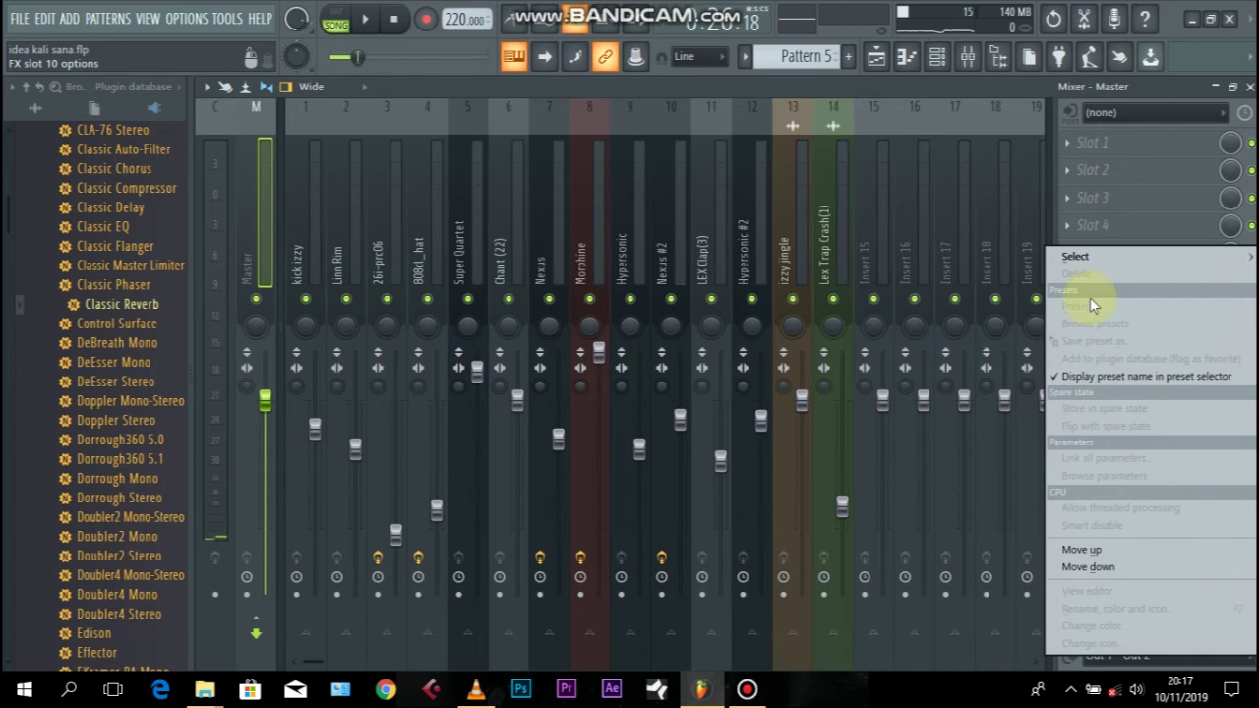
mouse_move(1101, 255)
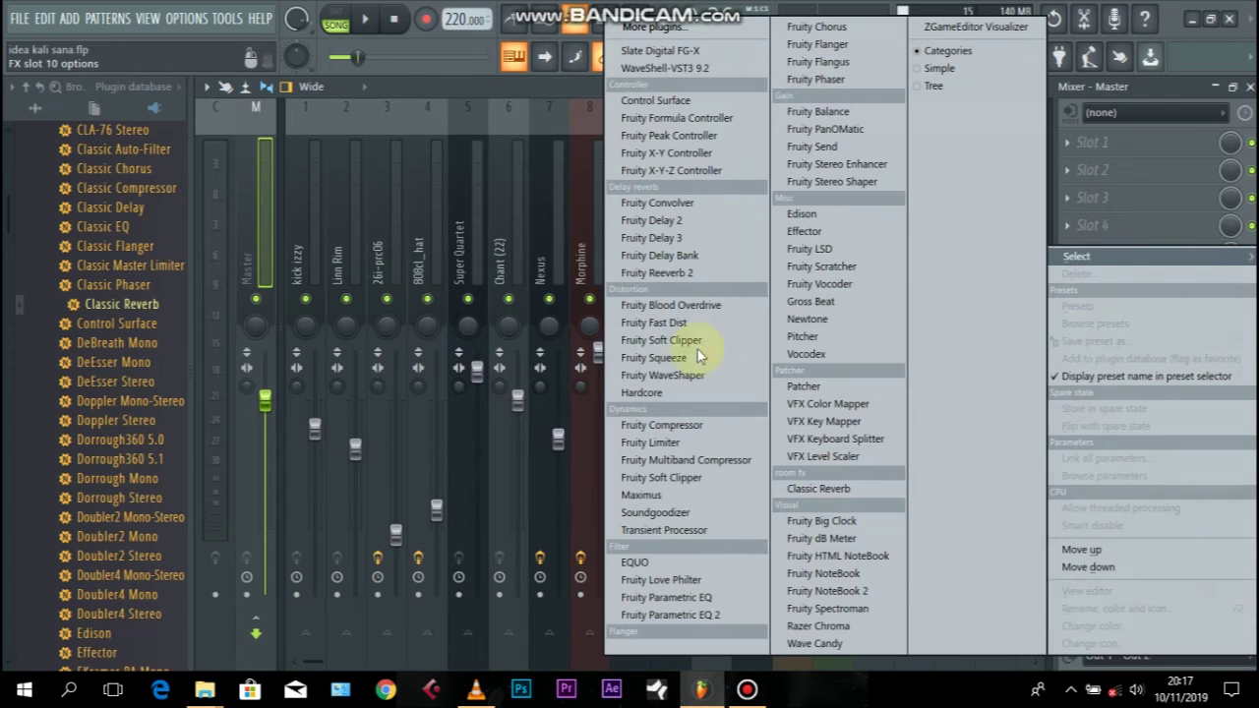
left_click(674, 451)
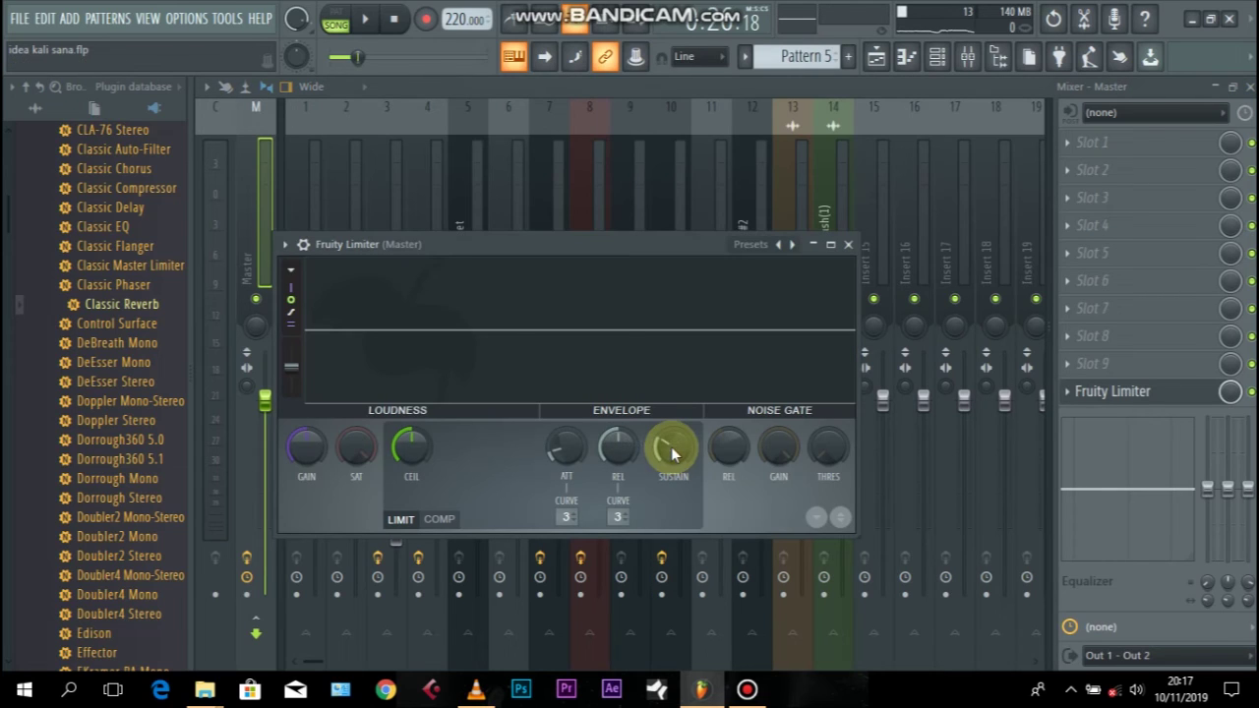
left_click_drag(652, 251, 704, 172)
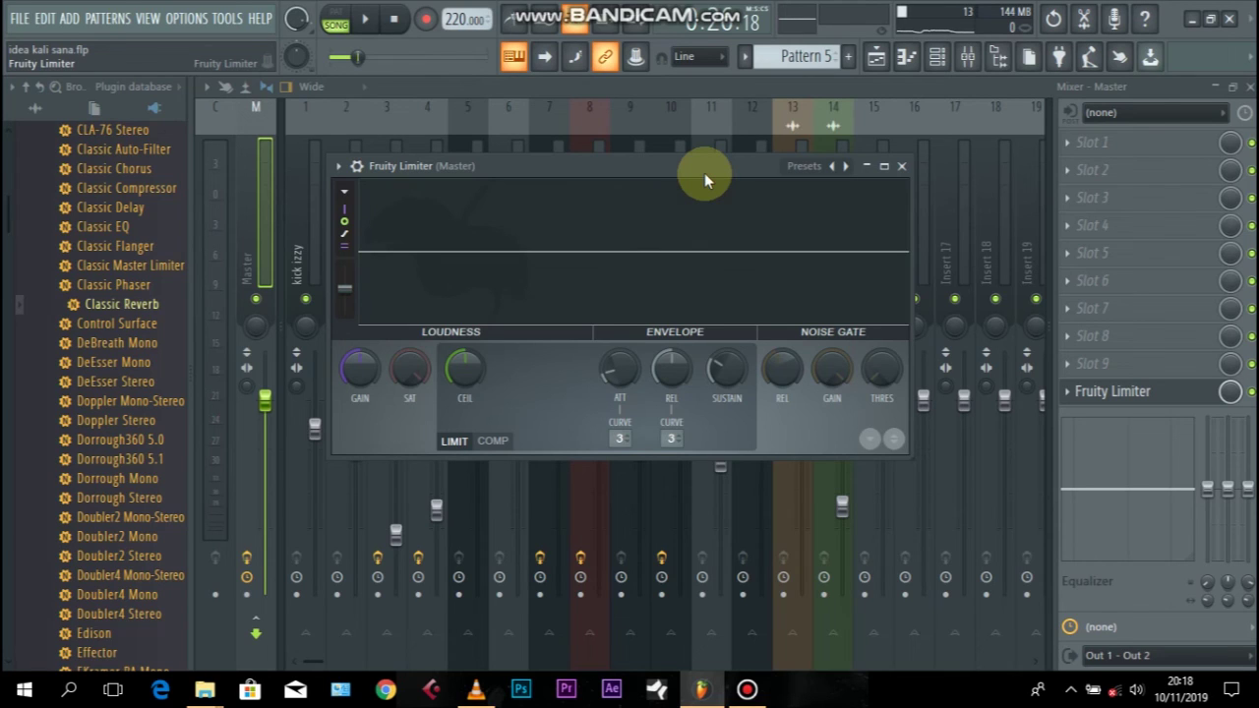
- Play the song briefly to check the signal in the Master track's Fruity Limiter, and close the limiter
key("space")
key("space")
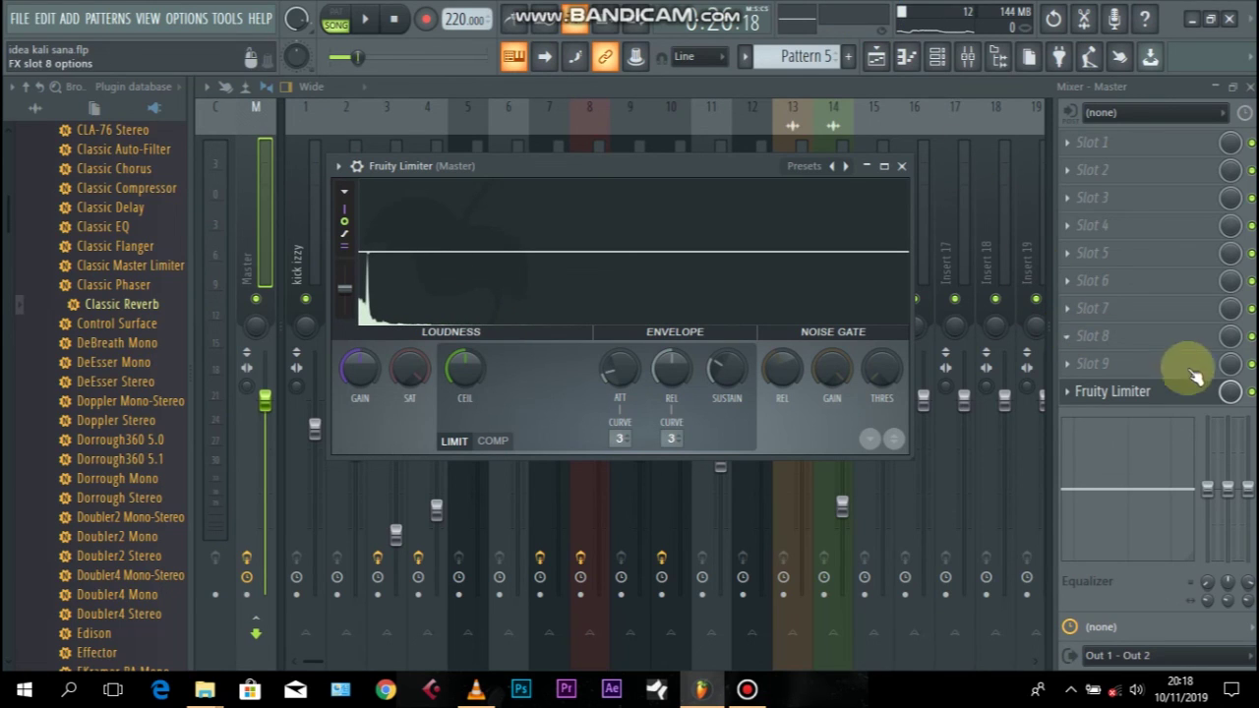
left_click(1134, 394)
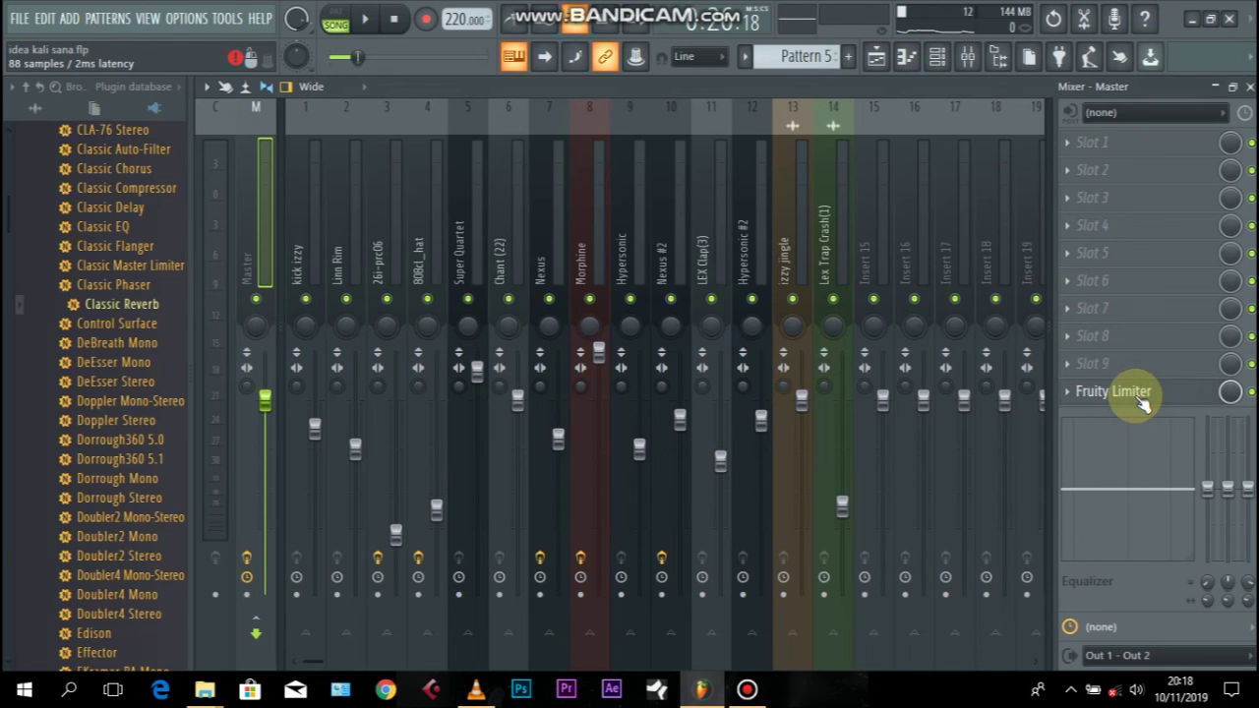
- Close the mixer and open the playlist to follow the arrangement while the song plays
left_click(1247, 87)
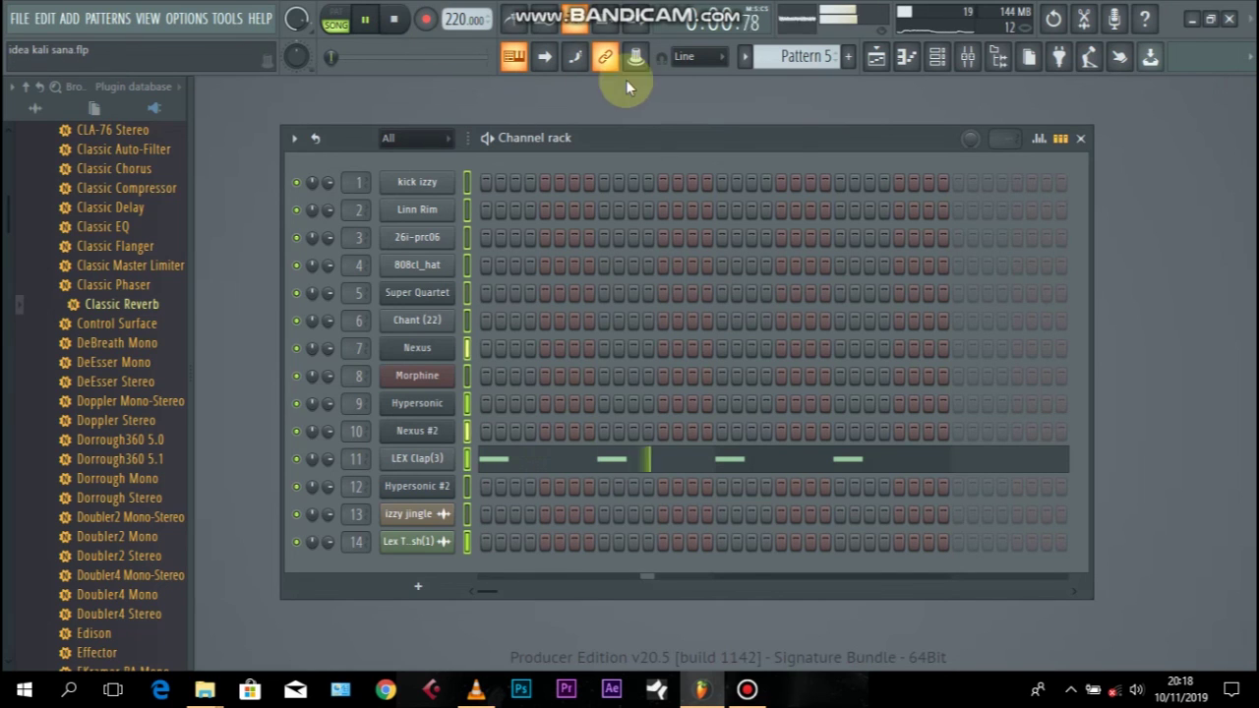
left_click(877, 58)
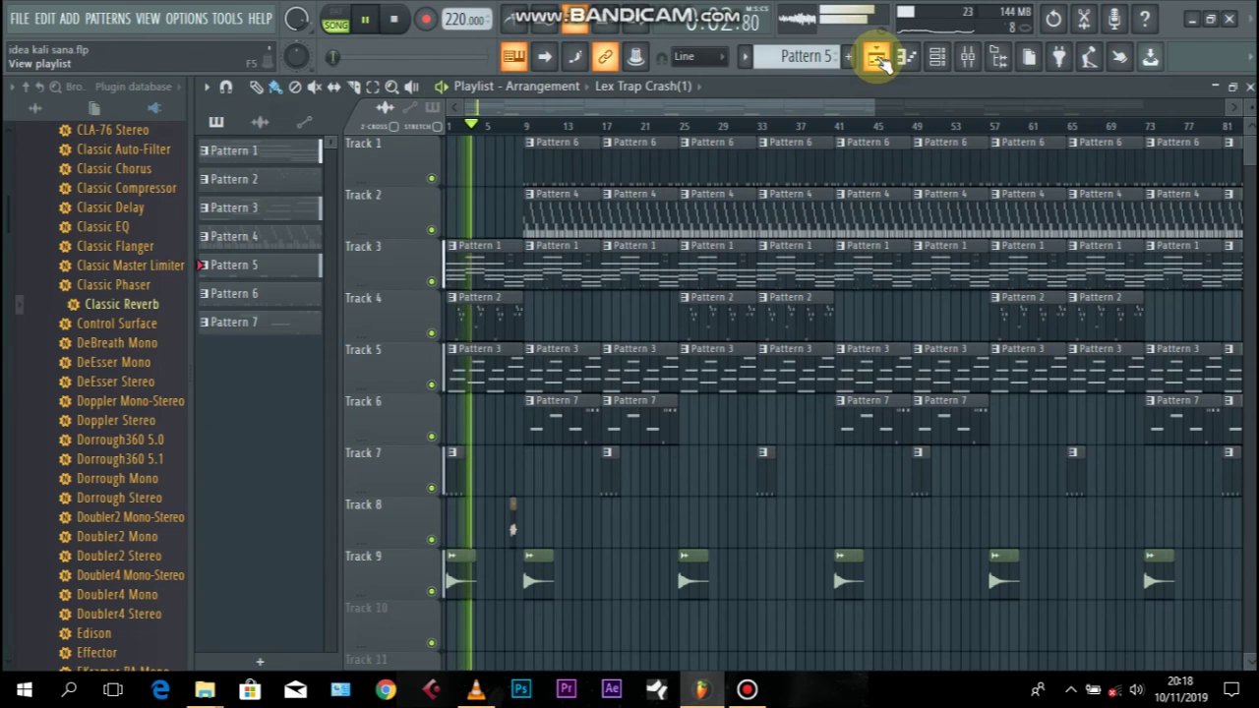